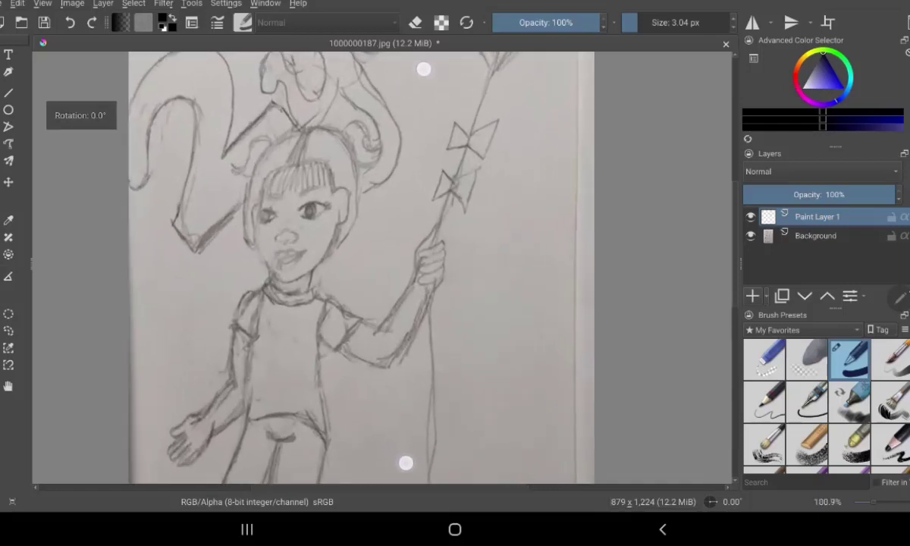
# Zoom the canvas in to about 400% on the girl's face in the sketch.
pyautogui.scroll(2, 414, 265)
pyautogui.scroll(2, 379, 242)
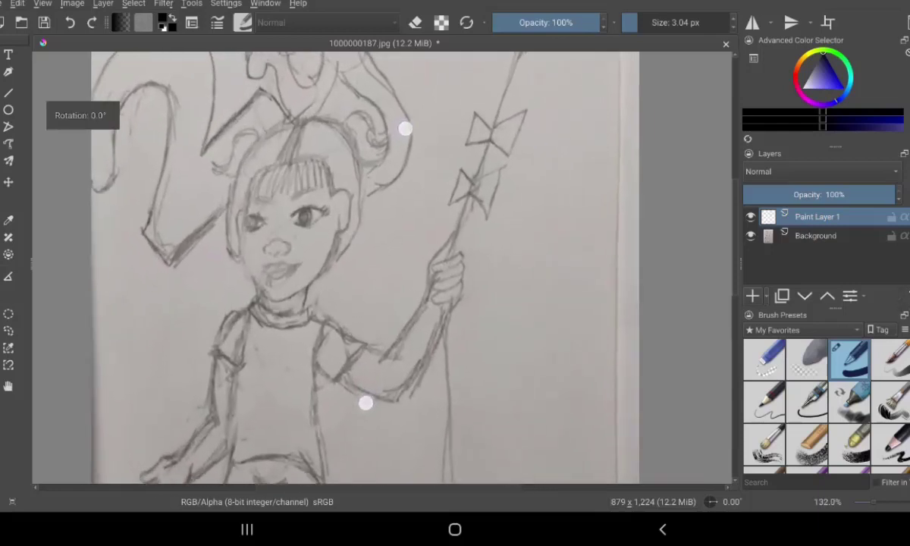
pyautogui.scroll(2, 379, 242)
pyautogui.scroll(2, 409, 228)
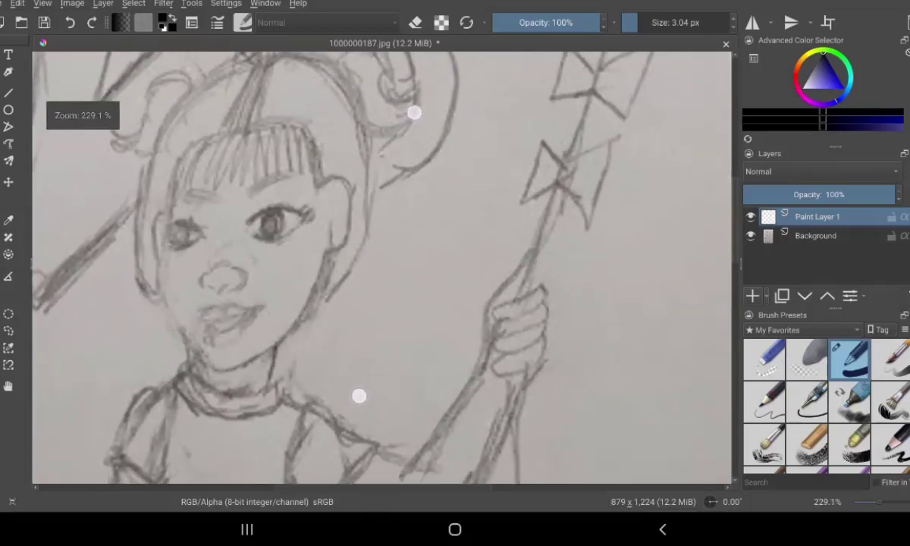
pyautogui.scroll(2, 394, 258)
pyautogui.scroll(2, 440, 273)
pyautogui.scroll(1, 462, 277)
pyautogui.scroll(1, 531, 280)
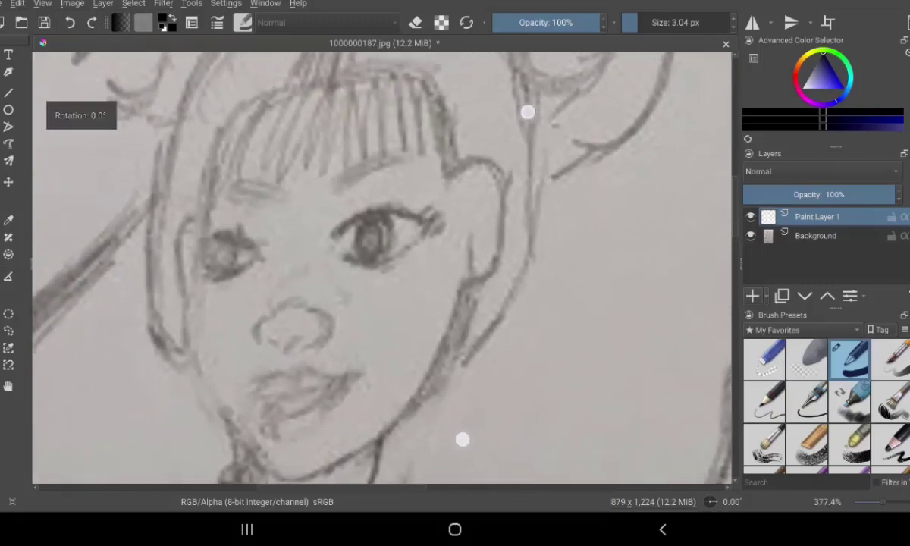
pyautogui.scroll(1, 502, 263)
pyautogui.scroll(1, 517, 244)
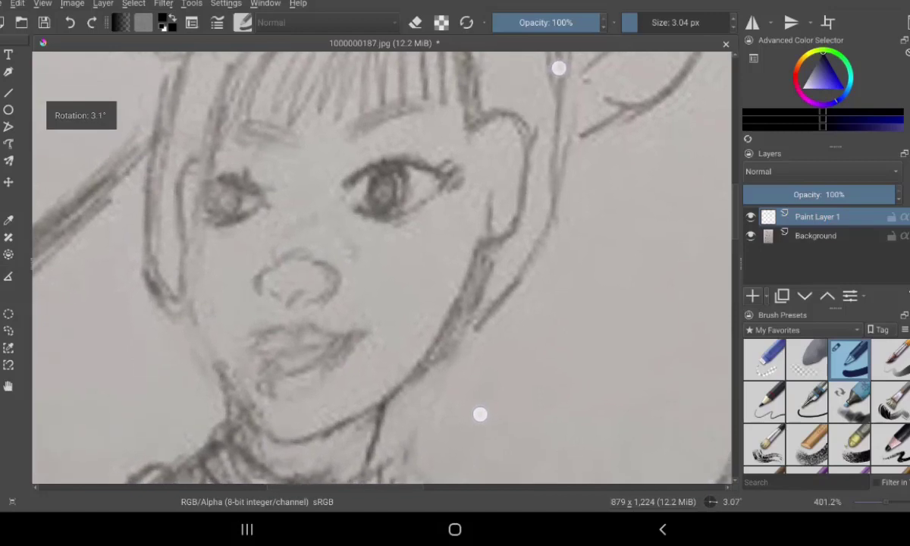
pyautogui.scroll(1, 518, 244)
pyautogui.scroll(1, 517, 239)
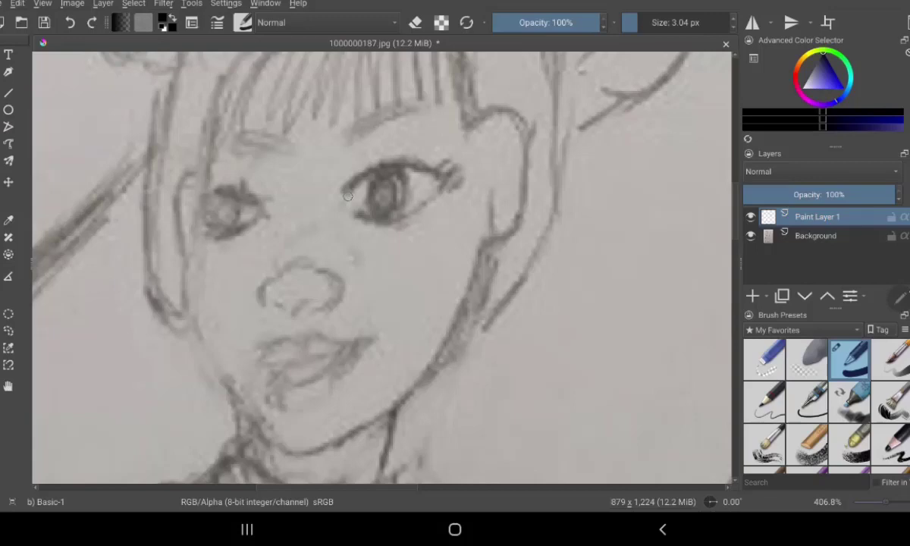
# Ink the right eye's upper lid, lower lid and iris edge in black.
pyautogui.moveTo(343, 207)
pyautogui.mouseDown()
pyautogui.moveTo(403, 160)
pyautogui.moveTo(433, 164)
pyautogui.moveTo(455, 186)
pyautogui.mouseUp()
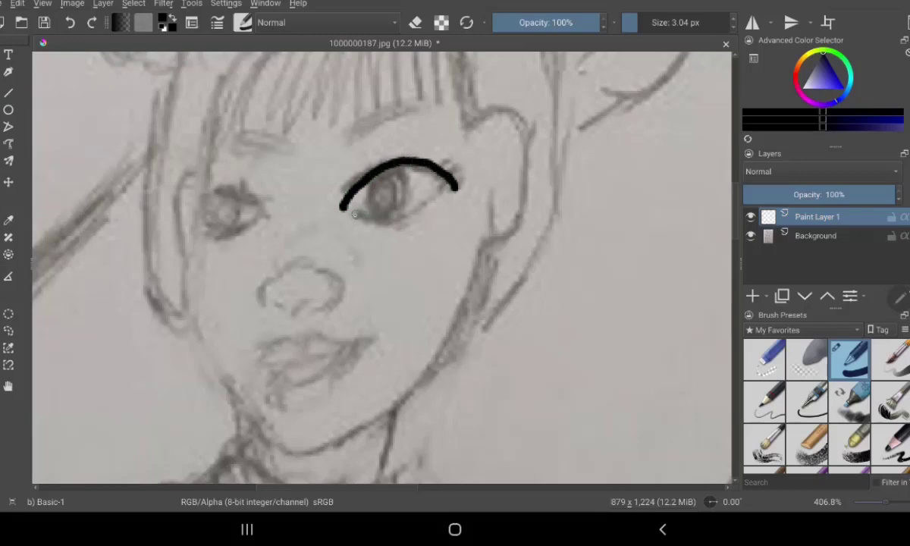
pyautogui.moveTo(341, 206)
pyautogui.mouseDown()
pyautogui.moveTo(396, 221)
pyautogui.moveTo(448, 192)
pyautogui.mouseUp()
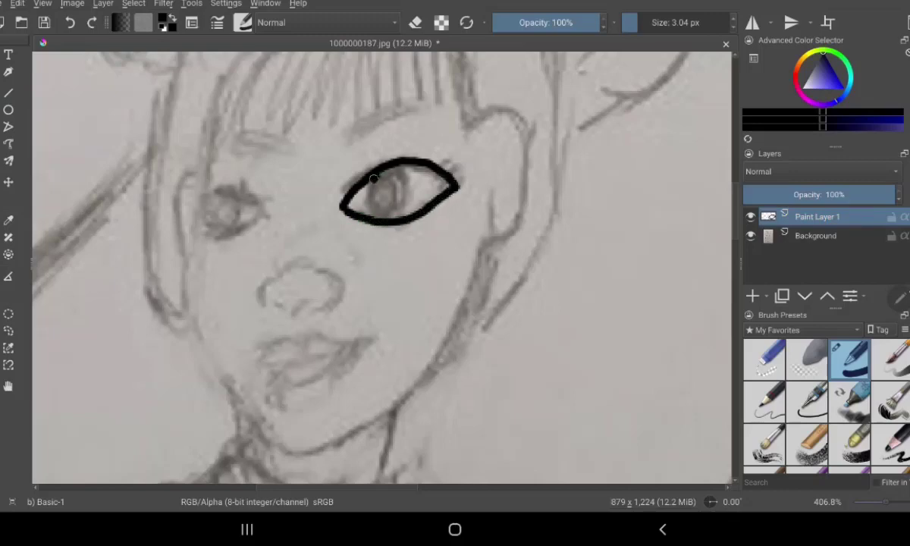
pyautogui.moveTo(381, 172)
pyautogui.mouseDown()
pyautogui.moveTo(371, 189)
pyautogui.moveTo(375, 214)
pyautogui.moveTo(342, 185)
pyautogui.moveTo(348, 169)
pyautogui.moveTo(369, 195)
pyautogui.moveTo(367, 175)
pyautogui.moveTo(410, 166)
pyautogui.moveTo(420, 194)
pyautogui.moveTo(413, 216)
pyautogui.mouseUp()
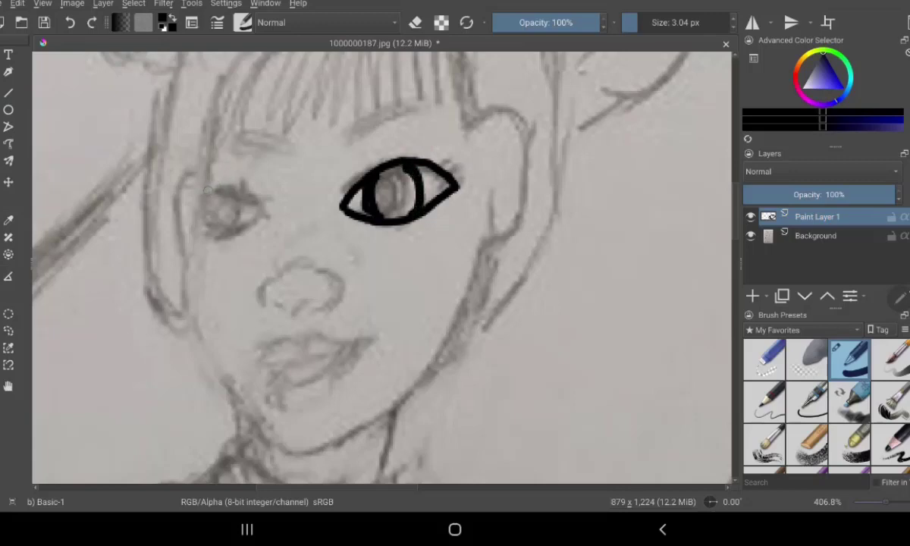
# Ink the left eye's lids and iris line, and add lashes to the right eye's outer corner.
pyautogui.moveTo(206, 190)
pyautogui.mouseDown()
pyautogui.moveTo(236, 193)
pyautogui.moveTo(265, 215)
pyautogui.mouseUp()
pyautogui.moveTo(205, 192)
pyautogui.mouseDown()
pyautogui.moveTo(199, 229)
pyautogui.moveTo(220, 234)
pyautogui.moveTo(272, 217)
pyautogui.mouseUp()
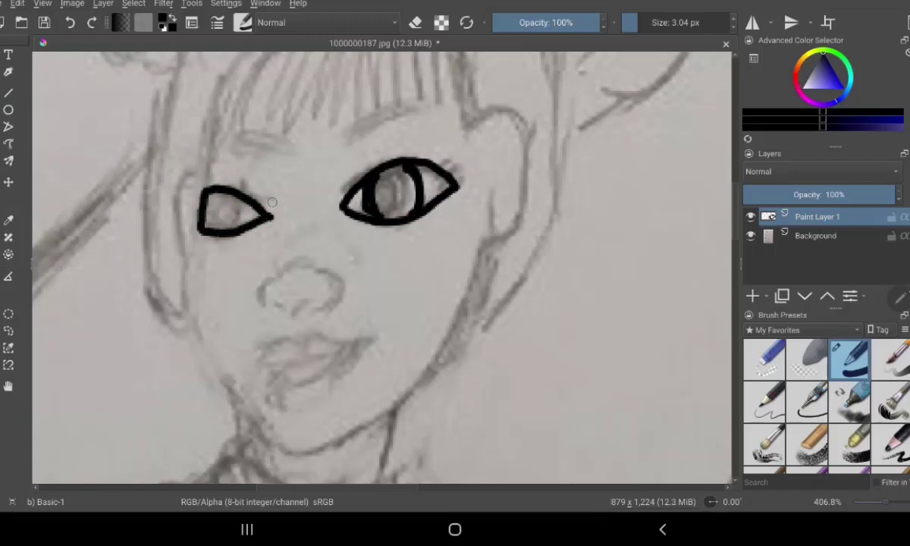
pyautogui.moveTo(232, 193)
pyautogui.mouseDown()
pyautogui.moveTo(222, 186)
pyautogui.moveTo(220, 218)
pyautogui.moveTo(226, 196)
pyautogui.moveTo(239, 193)
pyautogui.mouseUp()
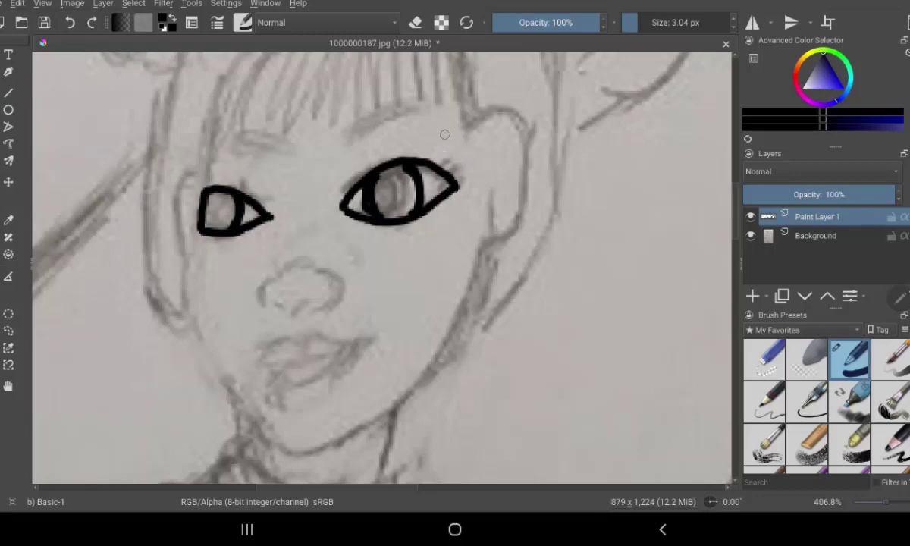
pyautogui.moveTo(457, 185)
pyautogui.mouseDown()
pyautogui.moveTo(467, 175)
pyautogui.moveTo(445, 157)
pyautogui.mouseUp()
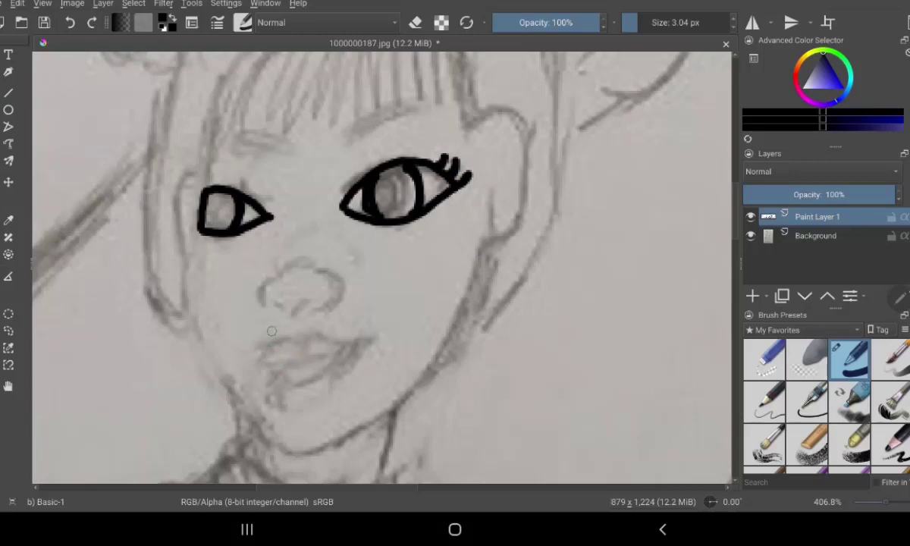
# Ink the nose out to the right nostril, then the upper lip, lower lip and mouth corner.
pyautogui.moveTo(257, 311)
pyautogui.mouseDown()
pyautogui.moveTo(264, 288)
pyautogui.moveTo(321, 271)
pyautogui.moveTo(349, 299)
pyautogui.moveTo(336, 316)
pyautogui.mouseUp()
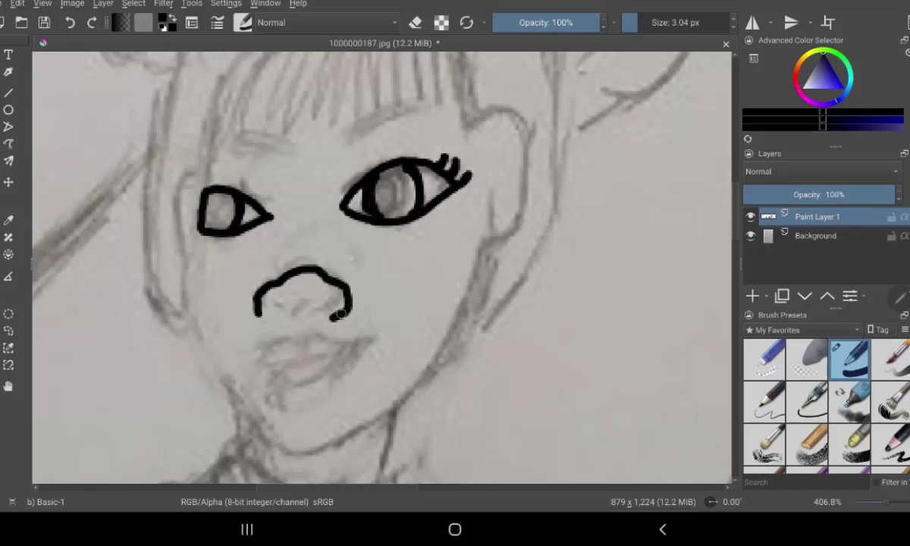
pyautogui.moveTo(274, 303)
pyautogui.mouseDown()
pyautogui.moveTo(286, 312)
pyautogui.moveTo(334, 303)
pyautogui.mouseUp()
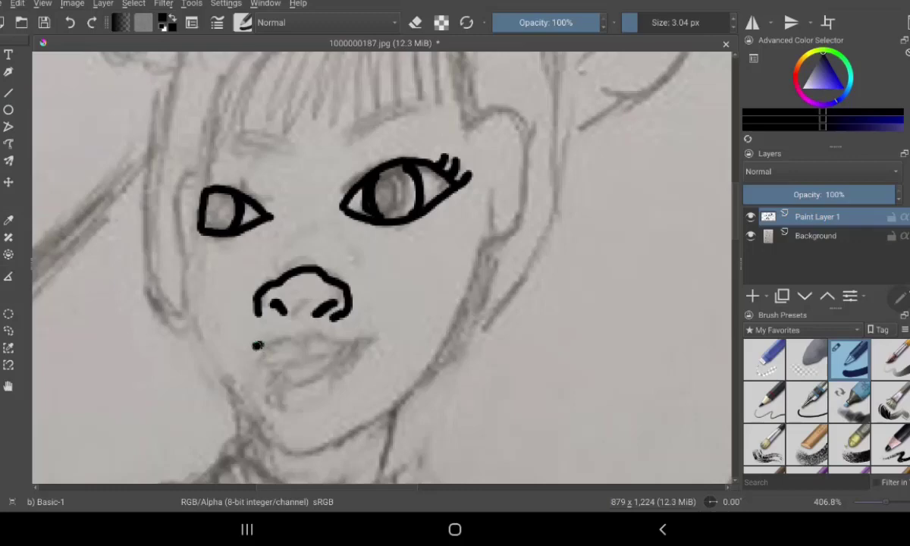
pyautogui.moveTo(257, 348)
pyautogui.mouseDown()
pyautogui.moveTo(299, 334)
pyautogui.moveTo(365, 342)
pyautogui.mouseUp()
pyautogui.moveTo(255, 351)
pyautogui.mouseDown()
pyautogui.moveTo(299, 366)
pyautogui.moveTo(355, 344)
pyautogui.mouseUp()
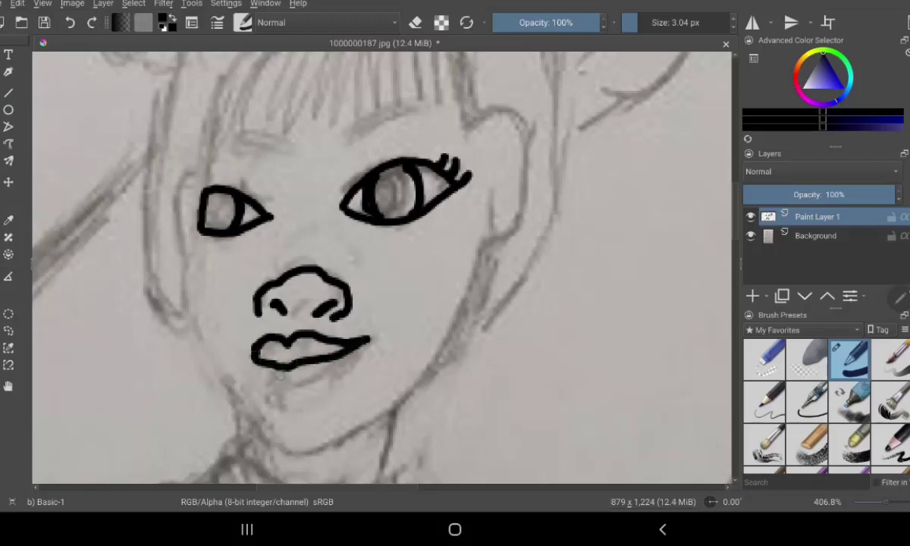
pyautogui.moveTo(266, 365)
pyautogui.mouseDown()
pyautogui.moveTo(253, 356)
pyautogui.moveTo(270, 379)
pyautogui.moveTo(309, 381)
pyautogui.moveTo(357, 349)
pyautogui.mouseUp()
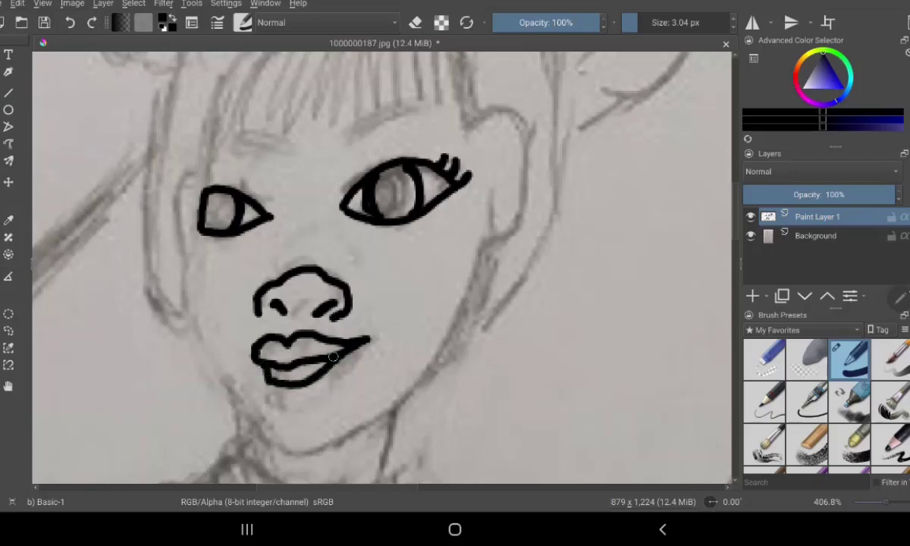
pyautogui.moveTo(266, 362)
pyautogui.mouseDown()
pyautogui.moveTo(277, 408)
pyautogui.moveTo(307, 408)
pyautogui.moveTo(332, 393)
pyautogui.moveTo(352, 351)
pyautogui.mouseUp()
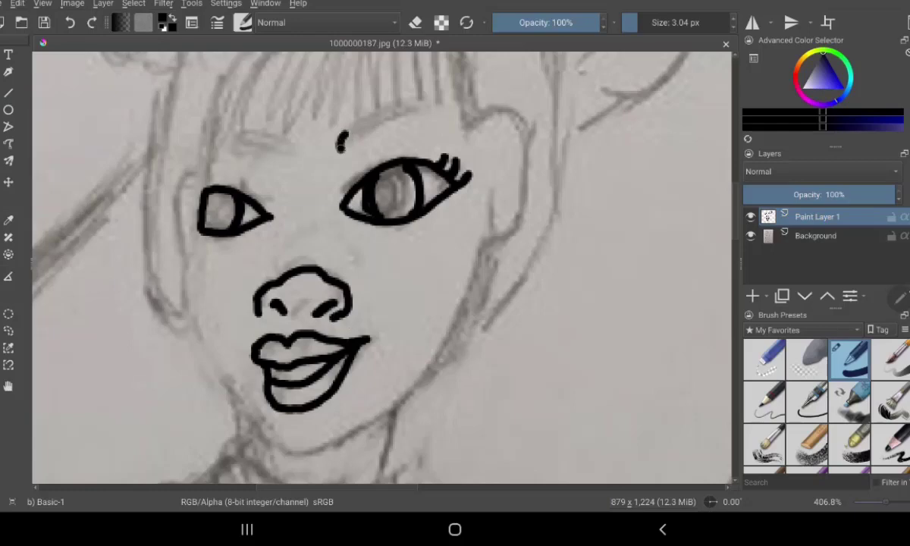
# Ink thick brows above both eyes and a bold vertical face outline beside the left eye.
pyautogui.moveTo(343, 134); pyautogui.dragTo(433, 128)
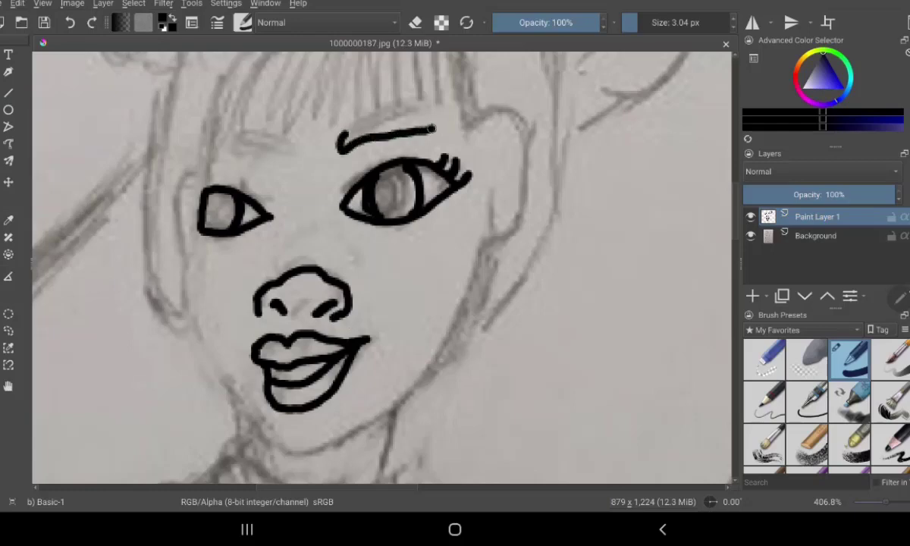
pyautogui.moveTo(339, 148)
pyautogui.mouseDown()
pyautogui.moveTo(358, 129)
pyautogui.moveTo(421, 128)
pyautogui.moveTo(361, 124)
pyautogui.moveTo(354, 129)
pyautogui.moveTo(379, 128)
pyautogui.moveTo(347, 137)
pyautogui.moveTo(422, 126)
pyautogui.mouseUp()
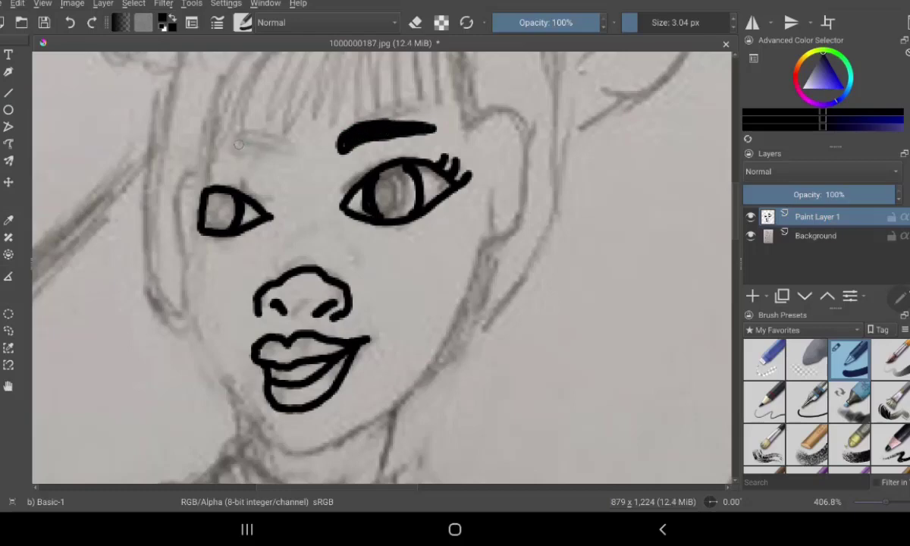
pyautogui.moveTo(227, 141)
pyautogui.mouseDown()
pyautogui.moveTo(277, 155)
pyautogui.moveTo(216, 130)
pyautogui.moveTo(255, 145)
pyautogui.moveTo(248, 152)
pyautogui.mouseUp()
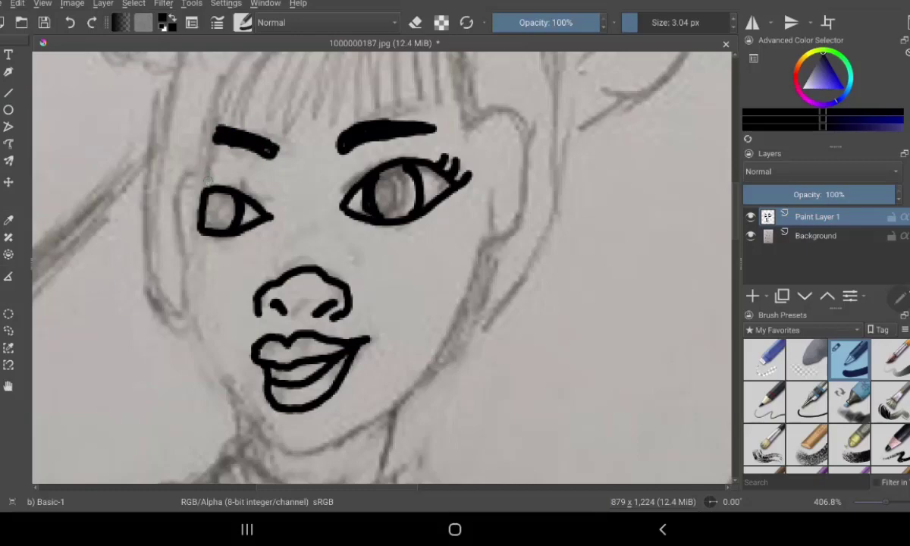
pyautogui.moveTo(207, 179)
pyautogui.mouseDown()
pyautogui.moveTo(199, 161)
pyautogui.moveTo(208, 95)
pyautogui.mouseUp()
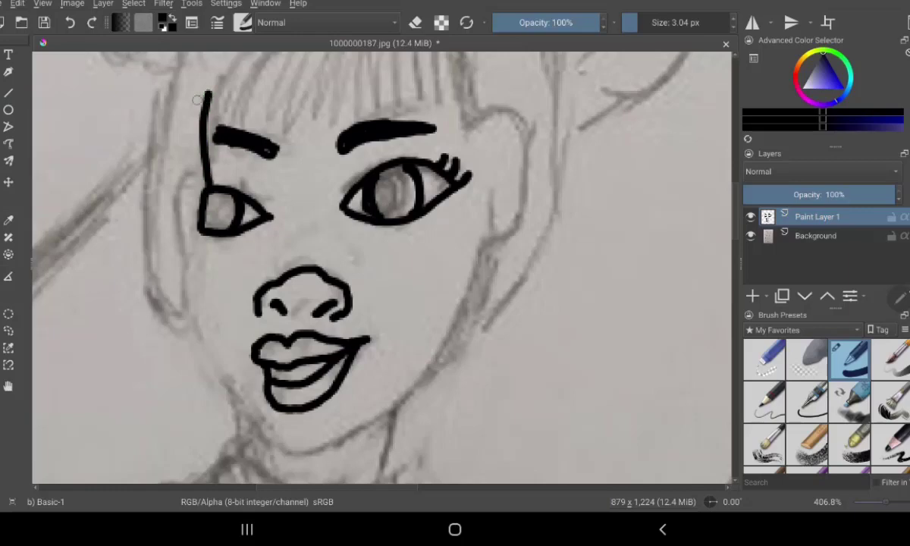
pyautogui.moveTo(208, 190)
pyautogui.mouseDown()
pyautogui.moveTo(195, 168)
pyautogui.moveTo(194, 185)
pyautogui.moveTo(203, 155)
pyautogui.moveTo(191, 95)
pyautogui.mouseUp()
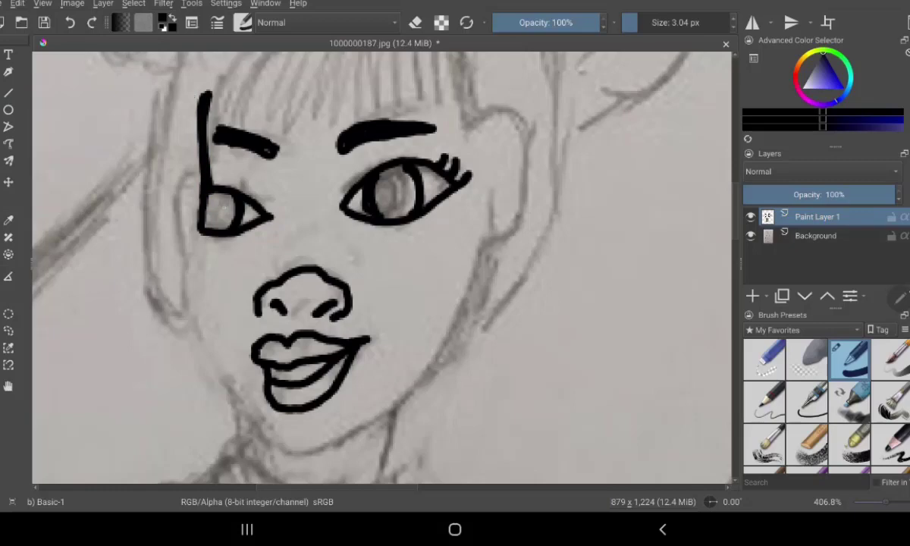
# Ink the jaw line, the right ear's outer and inner curves, and the head outline over the hairline.
pyautogui.moveTo(199, 228)
pyautogui.mouseDown()
pyautogui.moveTo(190, 251)
pyautogui.moveTo(198, 324)
pyautogui.moveTo(253, 418)
pyautogui.moveTo(182, 299)
pyautogui.moveTo(171, 258)
pyautogui.moveTo(190, 242)
pyautogui.moveTo(178, 269)
pyautogui.moveTo(198, 323)
pyautogui.moveTo(266, 439)
pyautogui.moveTo(299, 460)
pyautogui.moveTo(373, 443)
pyautogui.moveTo(478, 346)
pyautogui.moveTo(497, 254)
pyautogui.mouseUp()
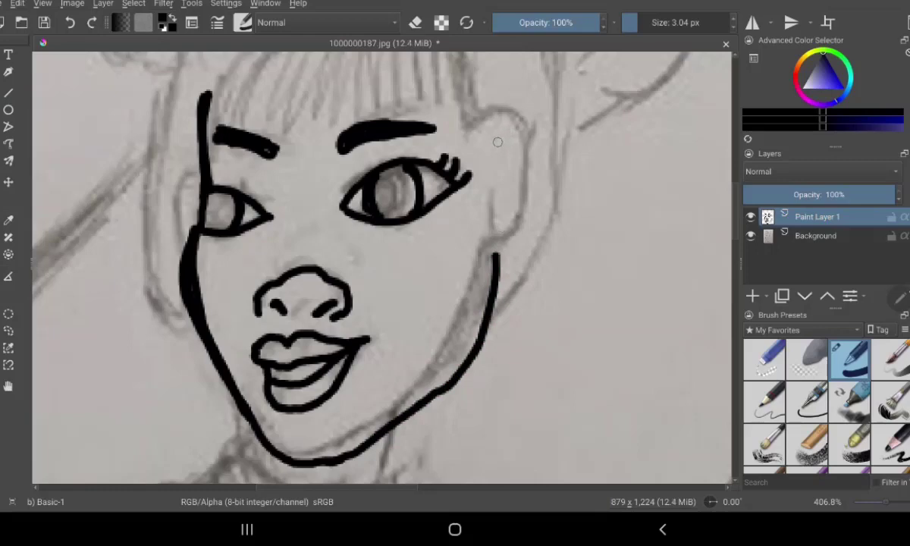
pyautogui.moveTo(497, 142)
pyautogui.mouseDown()
pyautogui.moveTo(523, 123)
pyautogui.moveTo(555, 176)
pyautogui.moveTo(494, 256)
pyautogui.mouseUp()
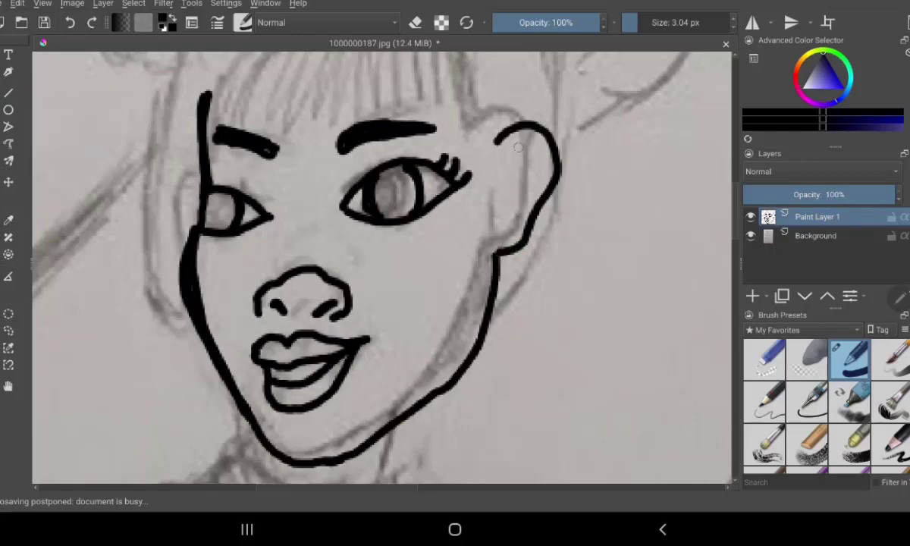
pyautogui.moveTo(495, 157)
pyautogui.mouseDown()
pyautogui.moveTo(529, 152)
pyautogui.moveTo(532, 186)
pyautogui.moveTo(507, 200)
pyautogui.mouseUp()
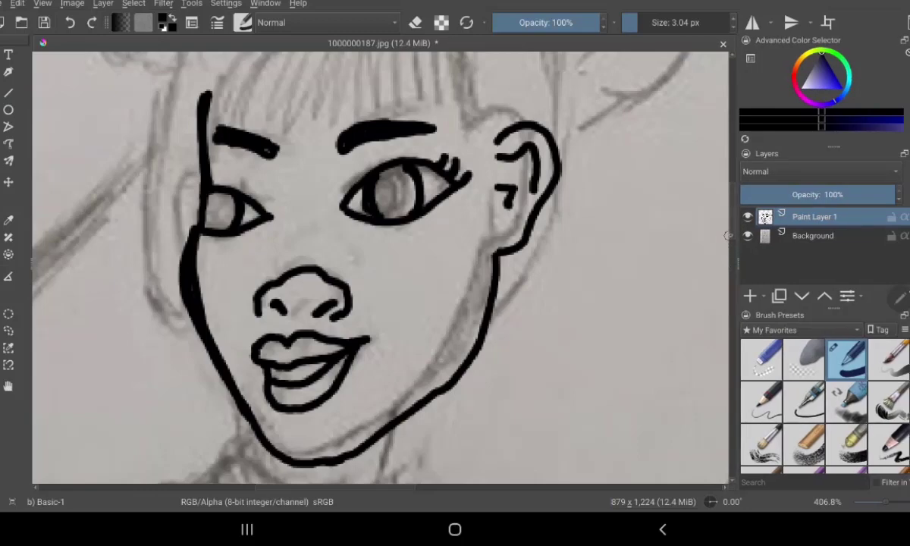
pyautogui.moveTo(726, 236)
pyautogui.mouseDown()
pyautogui.moveTo(724, 413)
pyautogui.moveTo(706, 155)
pyautogui.mouseUp()
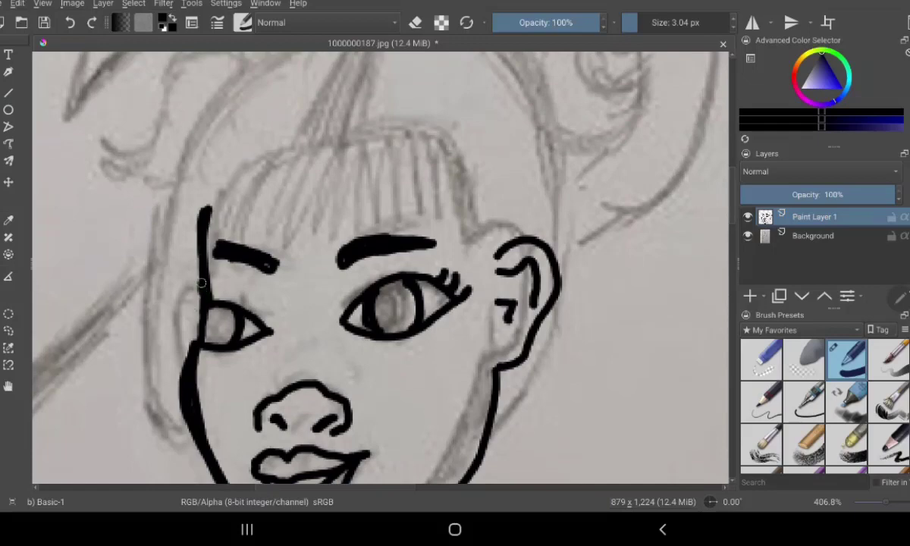
pyautogui.moveTo(201, 282)
pyautogui.mouseDown()
pyautogui.moveTo(273, 133)
pyautogui.moveTo(448, 134)
pyautogui.moveTo(479, 258)
pyautogui.mouseUp()
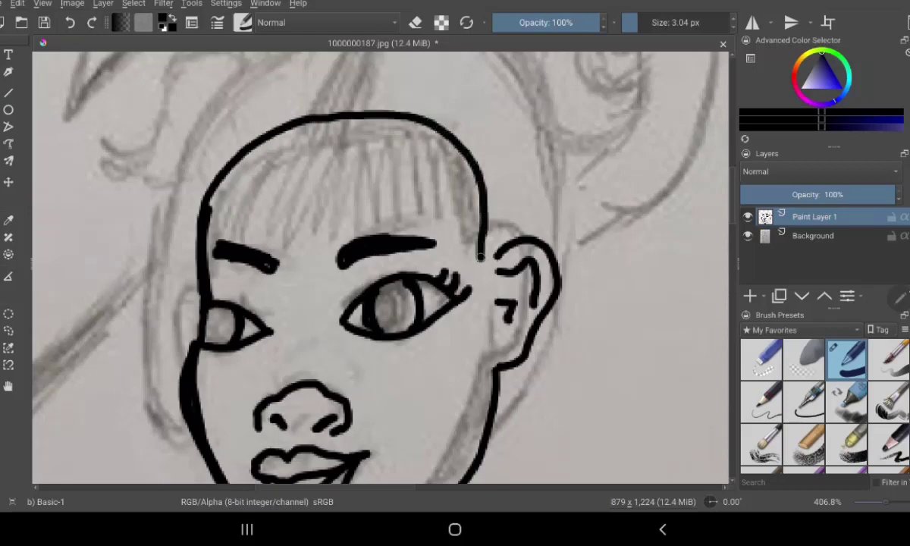
# Thicken the face outline beside the left eye, then tilt and zoom out the view.
pyautogui.scroll(-5, 467, 239)
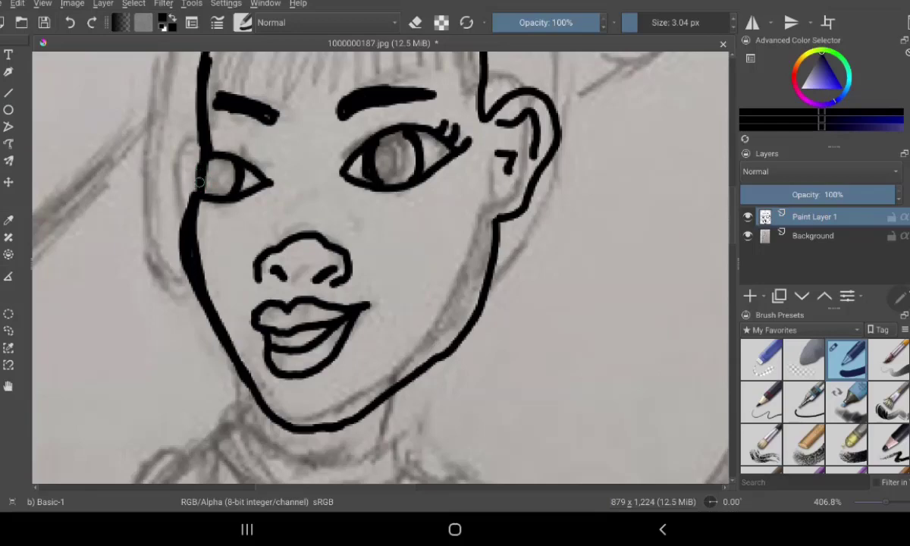
pyautogui.moveTo(199, 182); pyautogui.dragTo(199, 165)
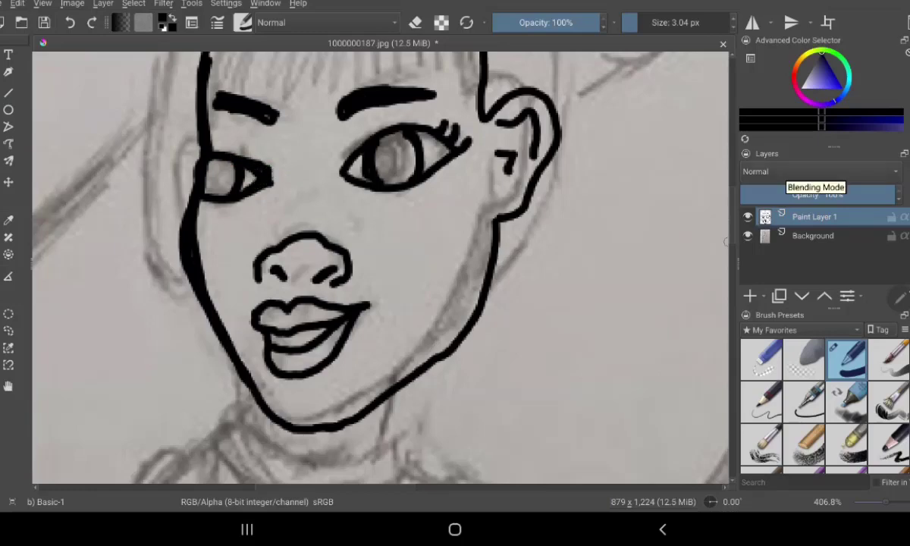
pyautogui.moveTo(146, 116)
pyautogui.mouseDown()
pyautogui.moveTo(192, 146)
pyautogui.moveTo(223, 229)
pyautogui.moveTo(265, 288)
pyautogui.moveTo(724, 442)
pyautogui.mouseUp()
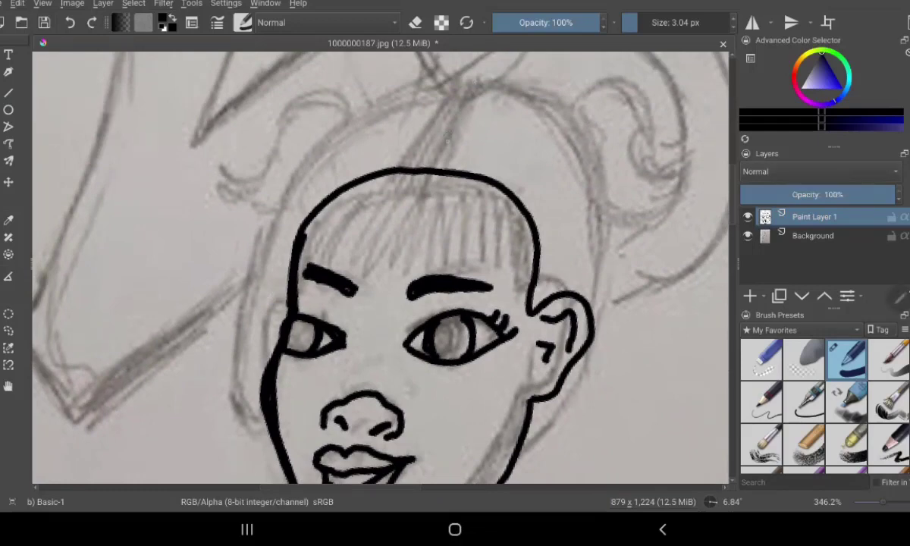
# Ink the centre hair part, the left ear, and the jaw curve down toward the neck.
pyautogui.moveTo(427, 166); pyautogui.dragTo(470, 89)
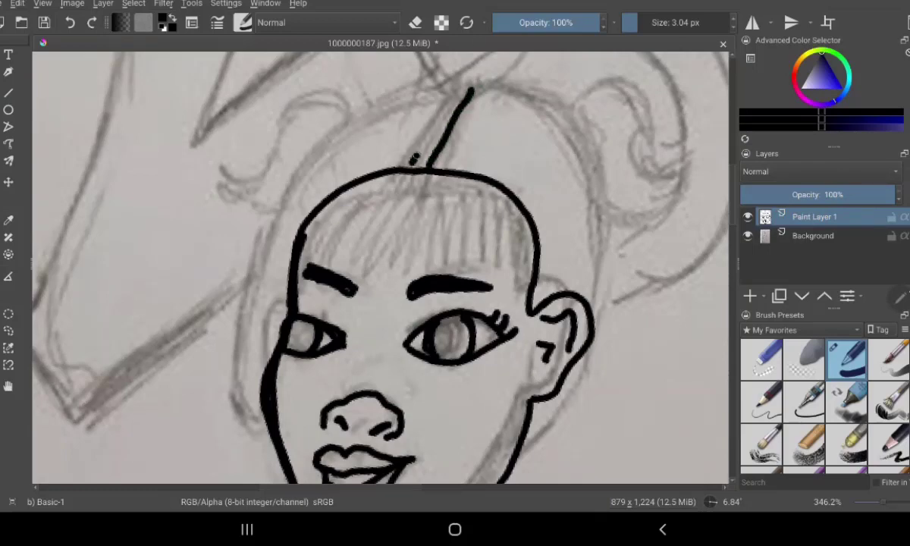
pyautogui.moveTo(406, 167); pyautogui.dragTo(461, 89)
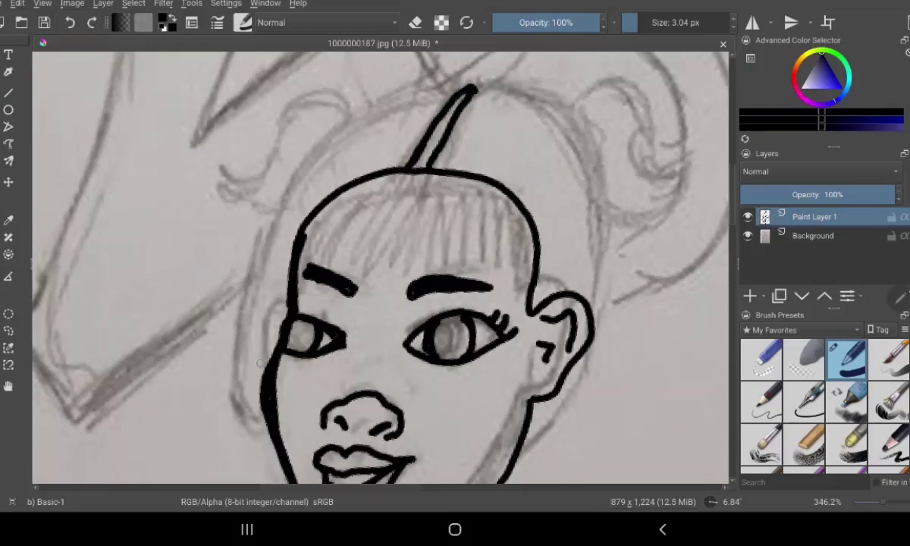
pyautogui.moveTo(286, 303)
pyautogui.mouseDown()
pyautogui.moveTo(267, 306)
pyautogui.moveTo(271, 365)
pyautogui.mouseUp()
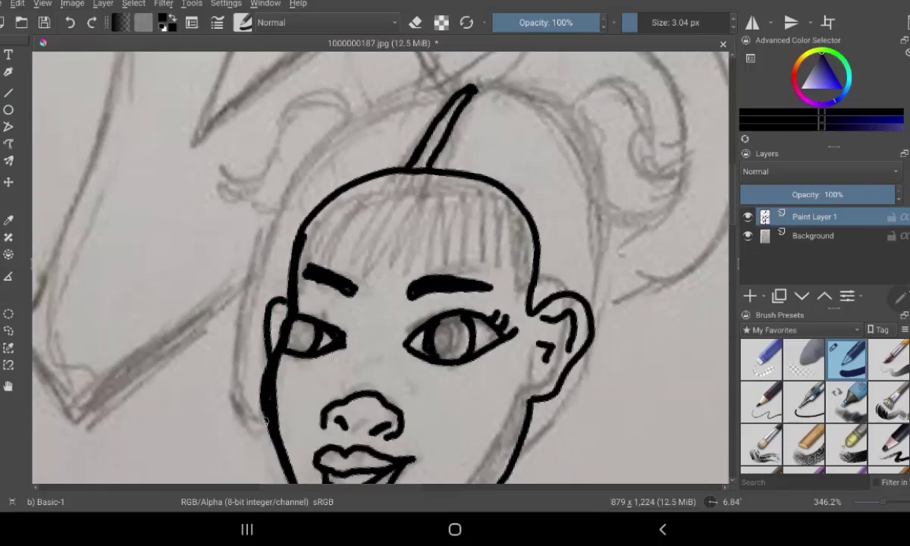
pyautogui.moveTo(262, 422)
pyautogui.mouseDown()
pyautogui.moveTo(232, 393)
pyautogui.moveTo(220, 303)
pyautogui.moveTo(269, 177)
pyautogui.moveTo(310, 137)
pyautogui.moveTo(338, 83)
pyautogui.moveTo(466, 78)
pyautogui.moveTo(577, 125)
pyautogui.mouseUp()
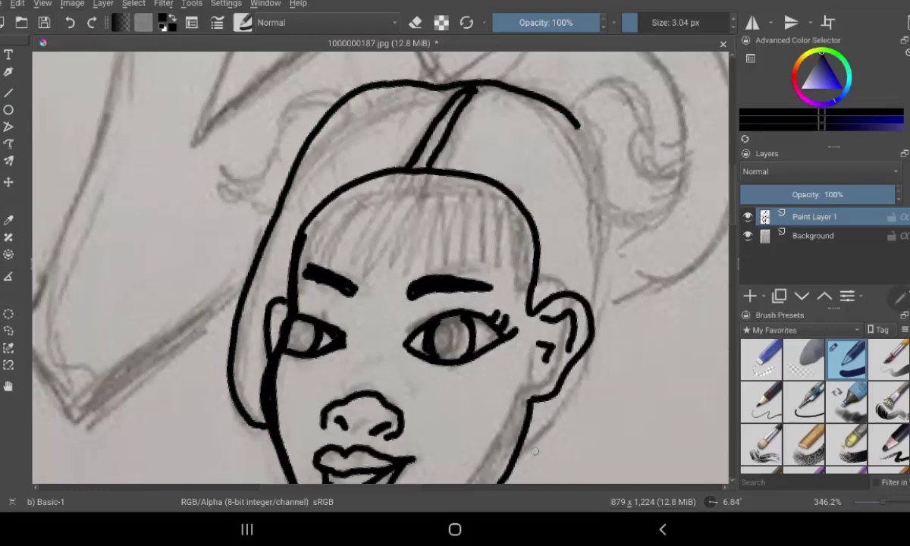
pyautogui.moveTo(515, 470)
pyautogui.mouseDown()
pyautogui.moveTo(587, 428)
pyautogui.moveTo(618, 372)
pyautogui.moveTo(622, 319)
pyautogui.moveTo(606, 217)
pyautogui.moveTo(570, 118)
pyautogui.mouseUp()
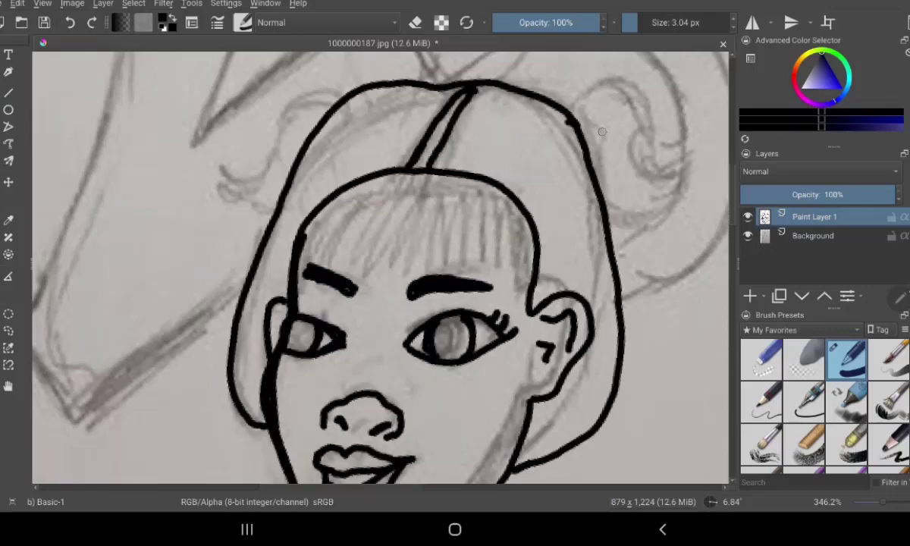
# Extend the outer hair contour around the head and outline the right hair bun.
pyautogui.moveTo(336, 101)
pyautogui.mouseDown()
pyautogui.moveTo(280, 91)
pyautogui.moveTo(239, 125)
pyautogui.moveTo(225, 163)
pyautogui.moveTo(207, 163)
pyautogui.moveTo(216, 188)
pyautogui.moveTo(247, 203)
pyautogui.moveTo(281, 195)
pyautogui.mouseUp()
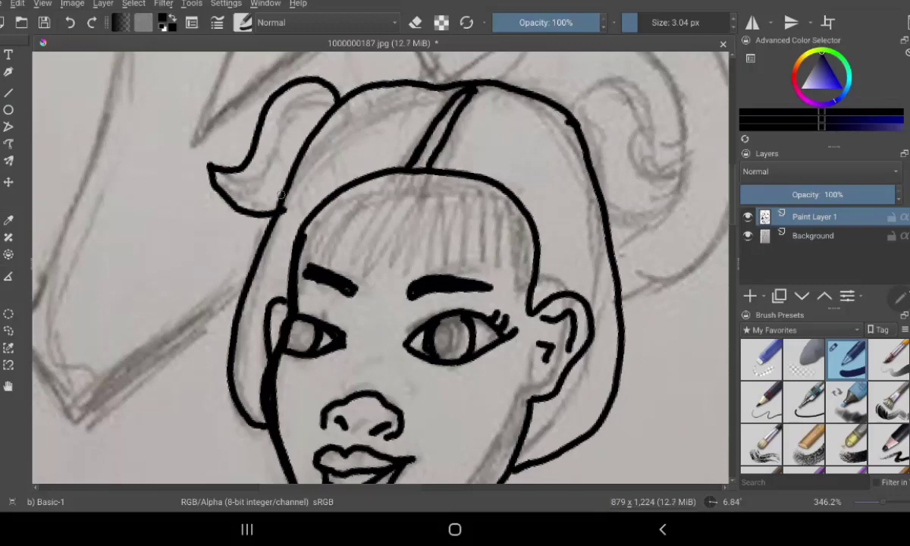
pyautogui.moveTo(319, 156); pyautogui.dragTo(242, 156)
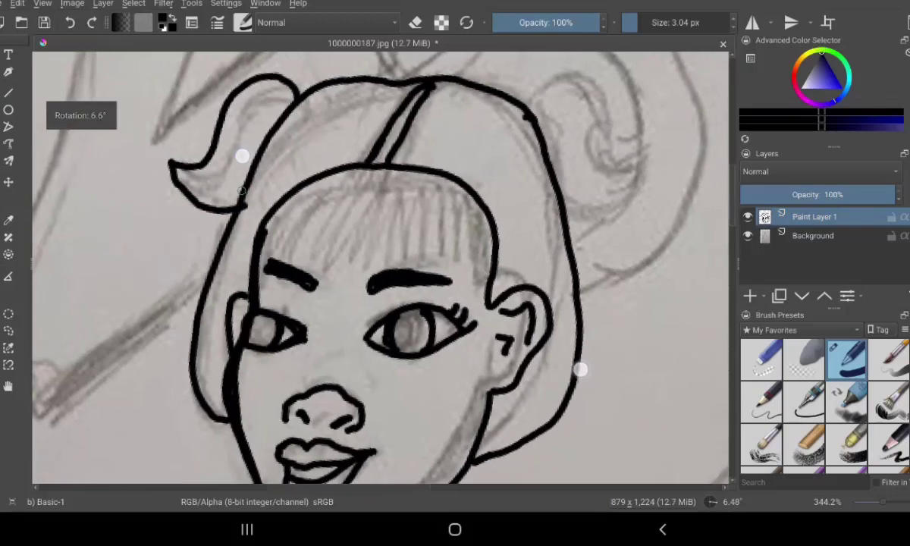
pyautogui.moveTo(580, 370); pyautogui.dragTo(363, 324)
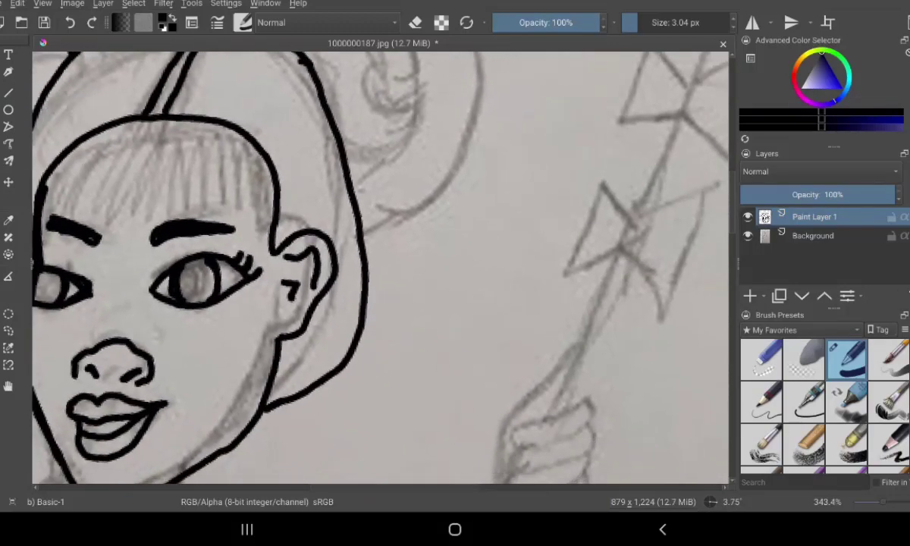
pyautogui.moveTo(521, 83)
pyautogui.mouseDown()
pyautogui.moveTo(563, 235)
pyautogui.moveTo(530, 218)
pyautogui.mouseUp()
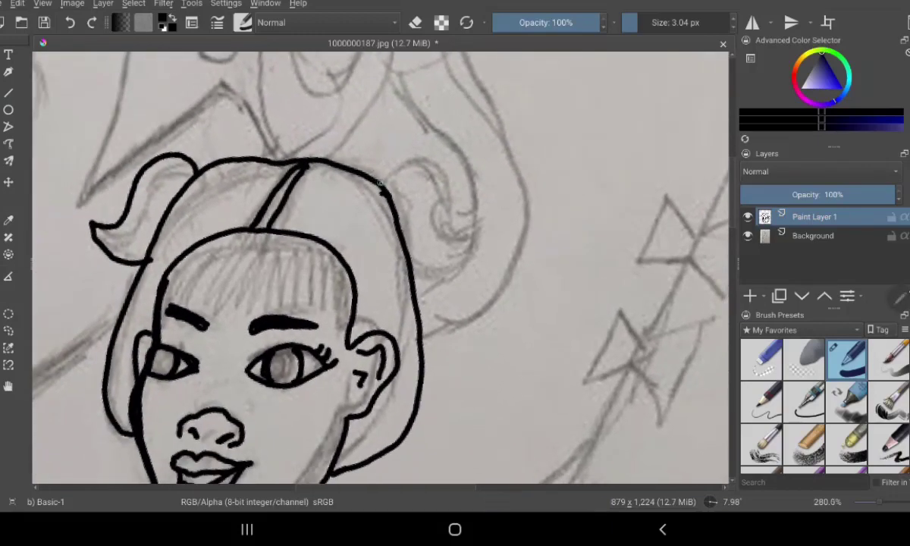
pyautogui.moveTo(381, 183)
pyautogui.mouseDown()
pyautogui.moveTo(468, 169)
pyautogui.moveTo(478, 262)
pyautogui.moveTo(418, 301)
pyautogui.mouseUp()
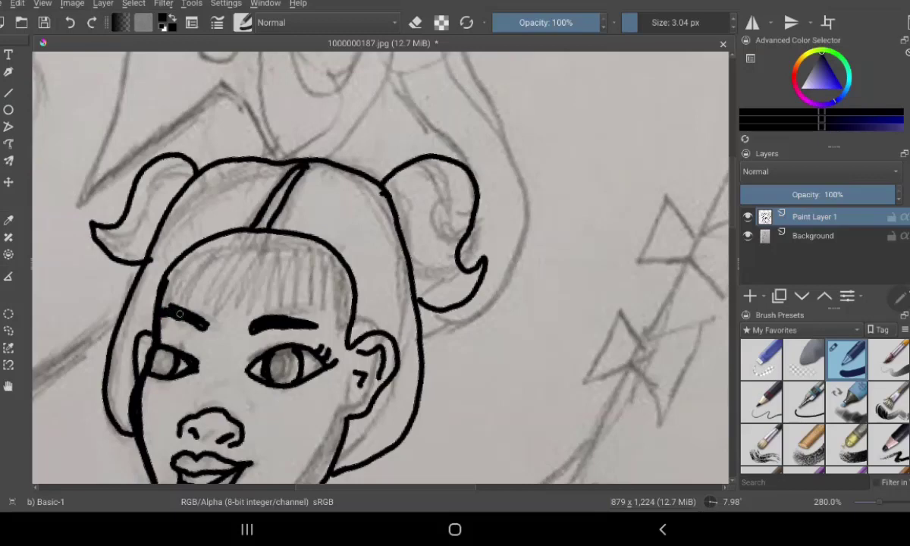
# Erase the rough tops of both eyebrows and stray sketch marks above them, then scroll down to the torso.
pyautogui.press('e')
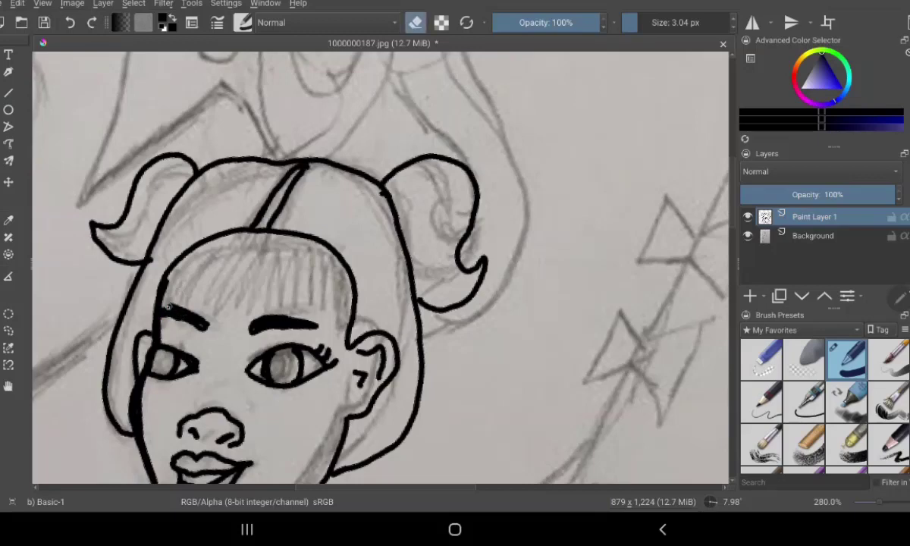
pyautogui.moveTo(168, 306)
pyautogui.mouseDown()
pyautogui.moveTo(189, 304)
pyautogui.moveTo(200, 326)
pyautogui.mouseUp()
pyautogui.moveTo(145, 289); pyautogui.dragTo(169, 291)
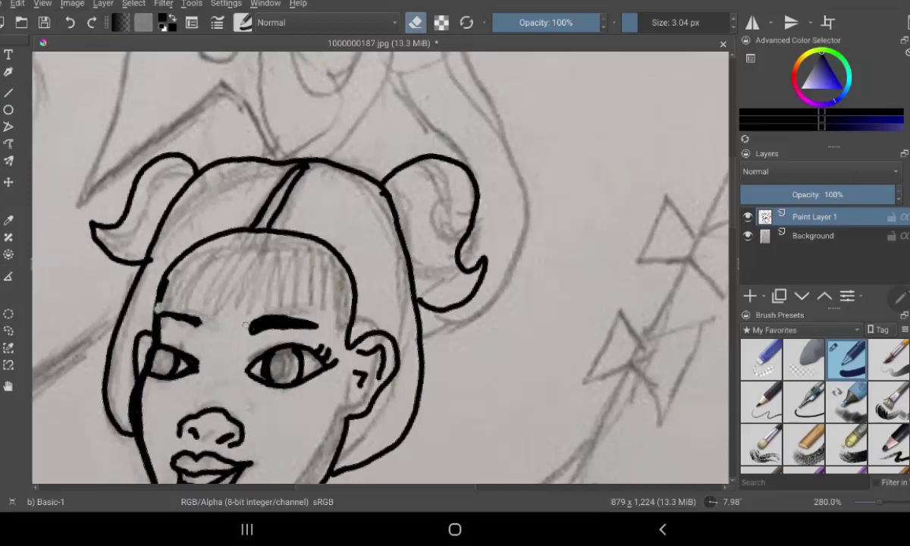
pyautogui.moveTo(245, 325)
pyautogui.mouseDown()
pyautogui.moveTo(276, 313)
pyautogui.moveTo(250, 297)
pyautogui.moveTo(279, 297)
pyautogui.moveTo(320, 322)
pyautogui.mouseUp()
pyautogui.moveTo(230, 307); pyautogui.dragTo(244, 316)
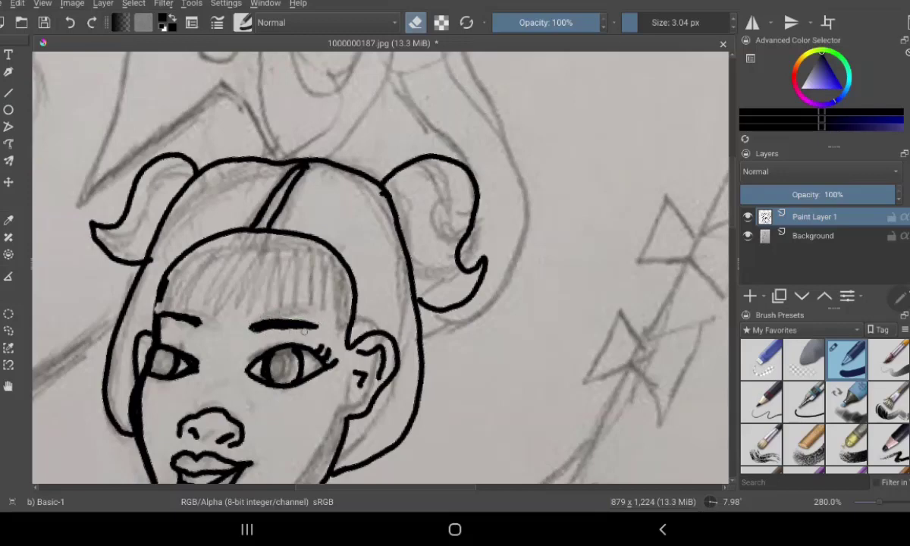
pyautogui.moveTo(304, 331); pyautogui.dragTo(324, 327)
pyautogui.press('e')
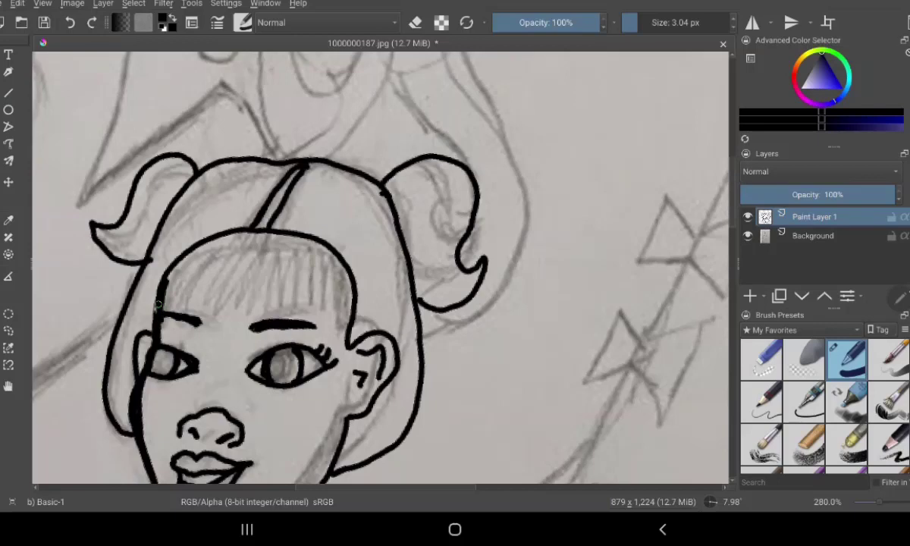
pyautogui.scroll(-5, 379, 288)
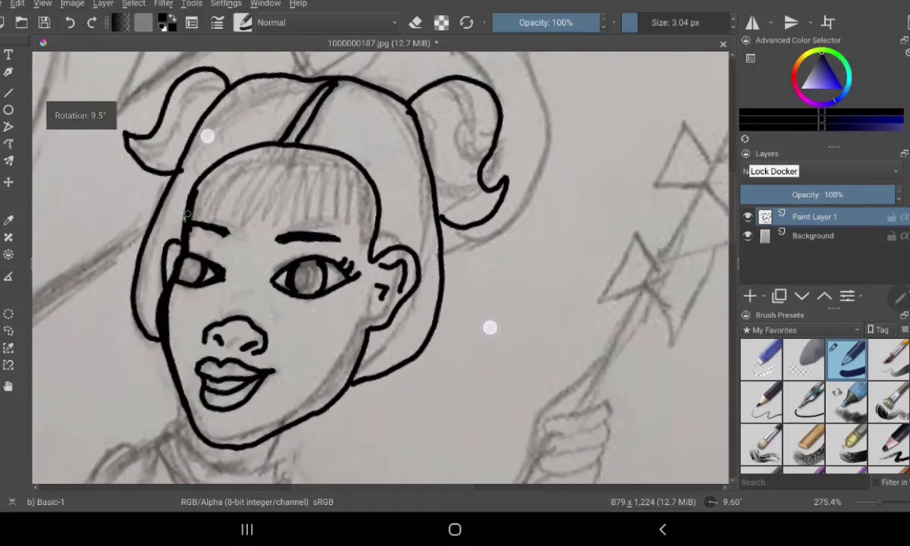
pyautogui.scroll(-3, 332, 293)
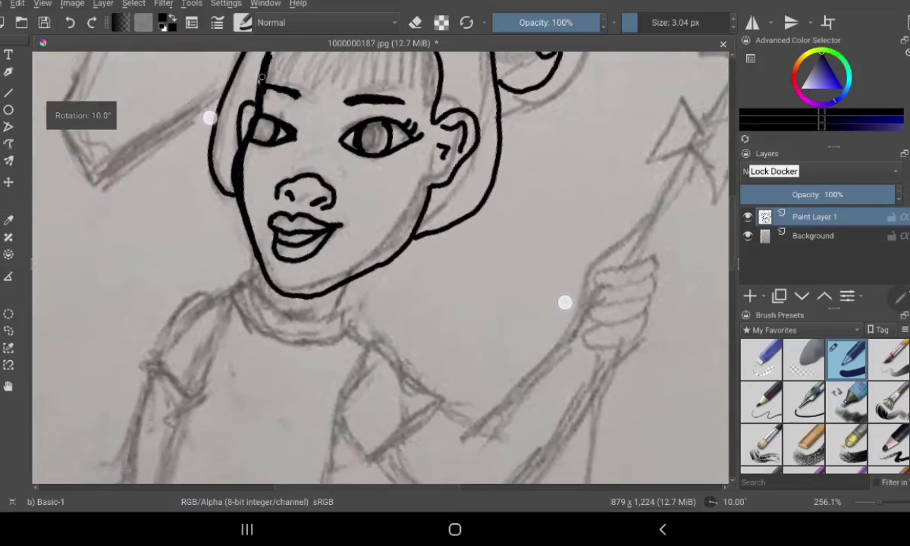
pyautogui.scroll(-3, 385, 209)
pyautogui.scroll(-2, 440, 153)
pyautogui.scroll(-3, 638, 194)
# Ink both sides of the neck and the shirt collar around its base.
pyautogui.scroll(-2, 644, 155)
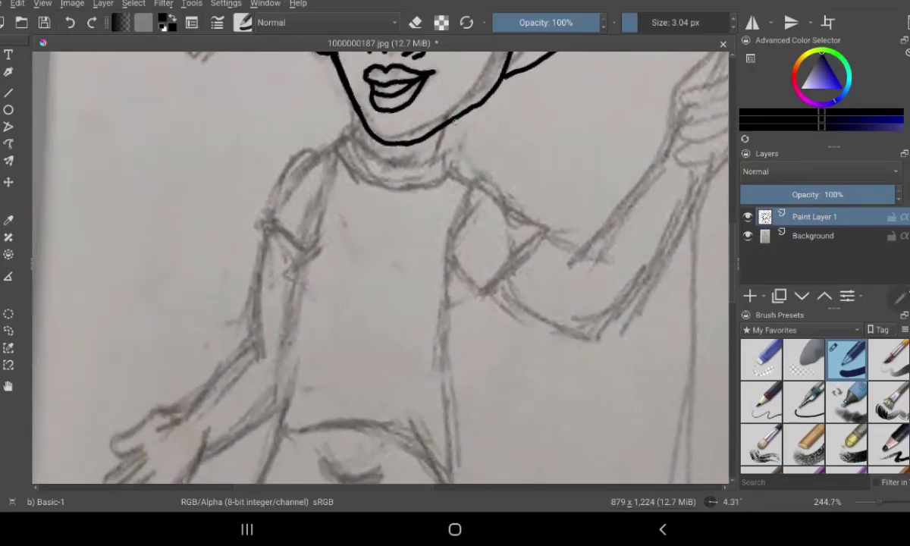
pyautogui.moveTo(460, 118); pyautogui.dragTo(440, 156)
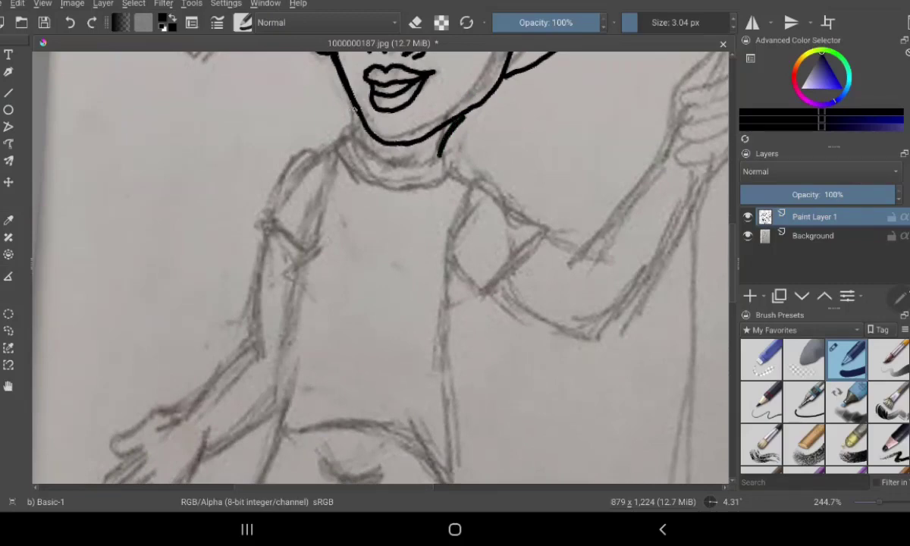
pyautogui.moveTo(350, 106)
pyautogui.mouseDown()
pyautogui.moveTo(354, 119)
pyautogui.moveTo(434, 152)
pyautogui.mouseUp()
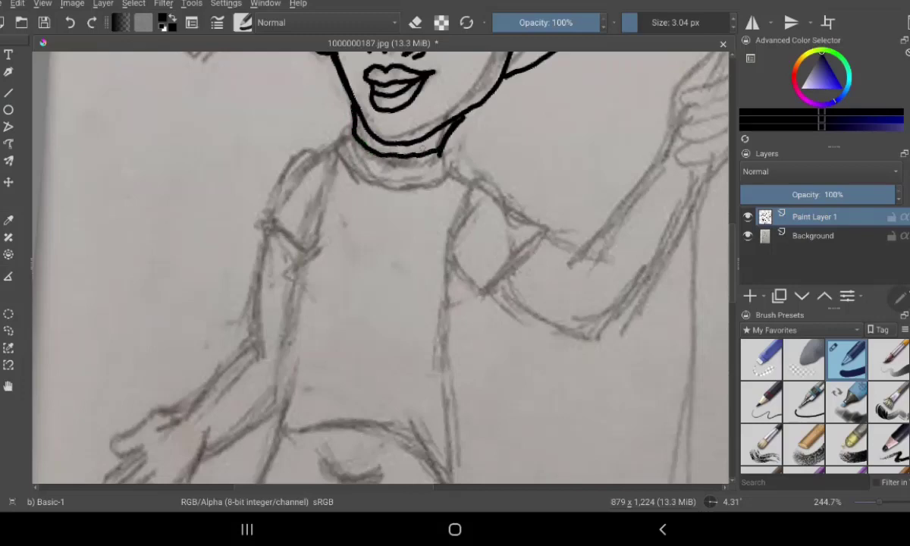
pyautogui.moveTo(350, 133)
pyautogui.mouseDown()
pyautogui.moveTo(398, 179)
pyautogui.moveTo(447, 150)
pyautogui.mouseUp()
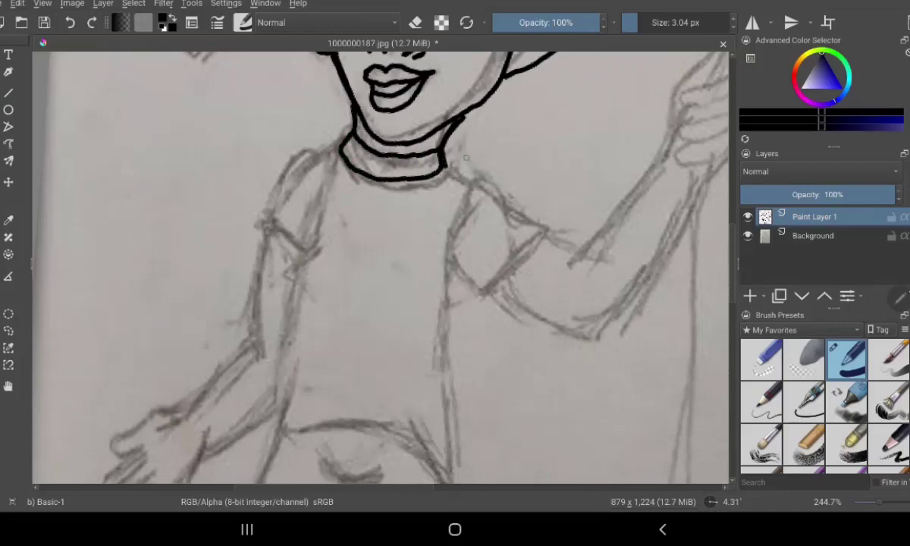
pyautogui.moveTo(440, 166); pyautogui.dragTo(468, 181)
pyautogui.moveTo(334, 149); pyautogui.dragTo(324, 157)
# Ink both torso sides, the left shoulder and sleeve, and the right shoulder and sleeve.
pyautogui.moveTo(309, 240)
pyautogui.mouseDown()
pyautogui.moveTo(322, 162)
pyautogui.moveTo(285, 425)
pyautogui.mouseUp()
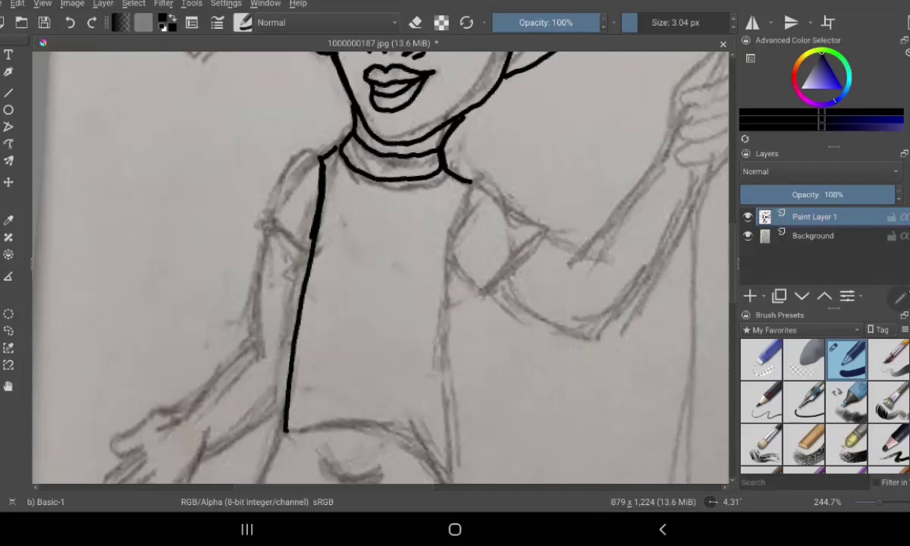
pyautogui.moveTo(470, 183)
pyautogui.mouseDown()
pyautogui.moveTo(453, 265)
pyautogui.moveTo(453, 473)
pyautogui.mouseUp()
pyautogui.moveTo(320, 157)
pyautogui.mouseDown()
pyautogui.moveTo(303, 161)
pyautogui.moveTo(258, 222)
pyautogui.moveTo(312, 241)
pyautogui.mouseUp()
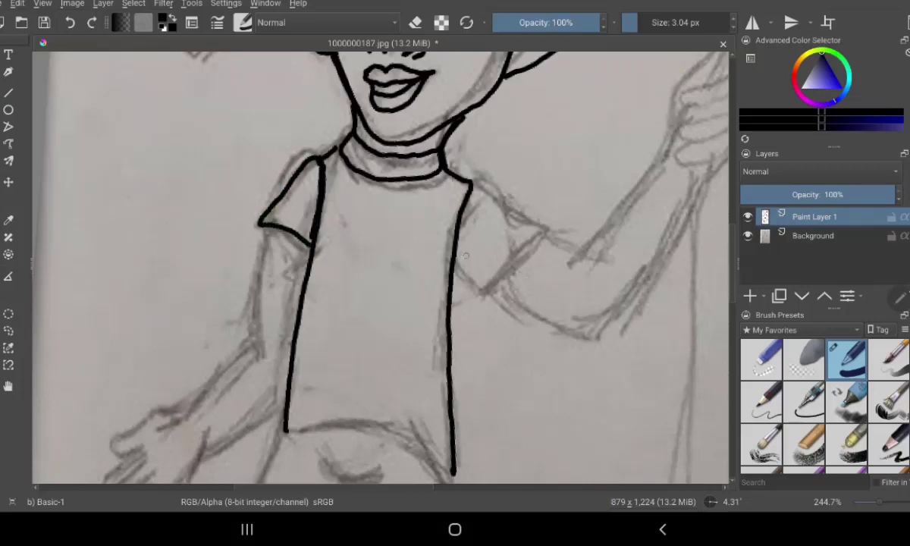
pyautogui.moveTo(453, 258)
pyautogui.mouseDown()
pyautogui.moveTo(482, 290)
pyautogui.moveTo(547, 235)
pyautogui.mouseUp()
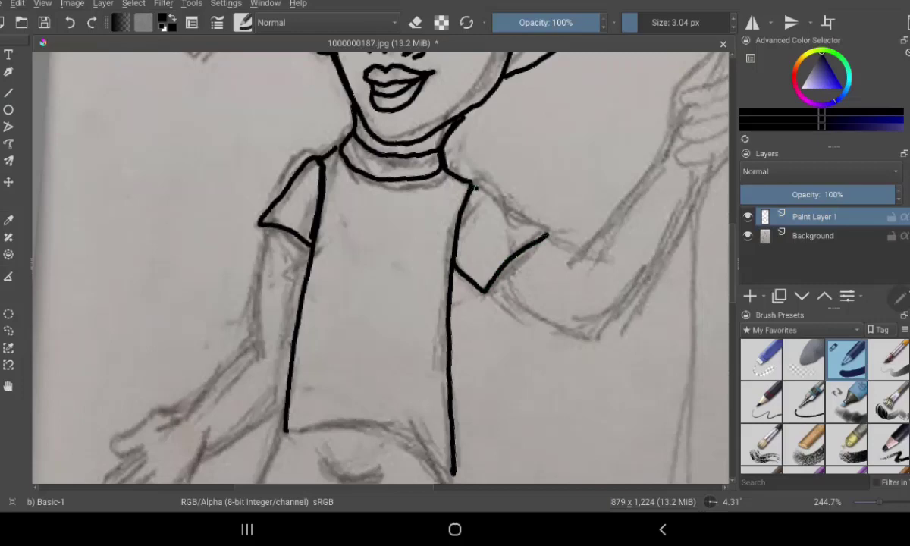
pyautogui.moveTo(475, 188); pyautogui.dragTo(546, 233)
pyautogui.moveTo(501, 391)
pyautogui.mouseDown()
pyautogui.moveTo(535, 416)
pyautogui.moveTo(610, 183)
pyautogui.moveTo(614, 118)
pyautogui.moveTo(563, 107)
pyautogui.mouseUp()
# Redraw the shirt's side edges at the waist and ink a knee line and the shorts' crotch curve.
pyautogui.moveTo(599, 275)
pyautogui.mouseDown()
pyautogui.moveTo(611, 203)
pyautogui.moveTo(586, 317)
pyautogui.mouseUp()
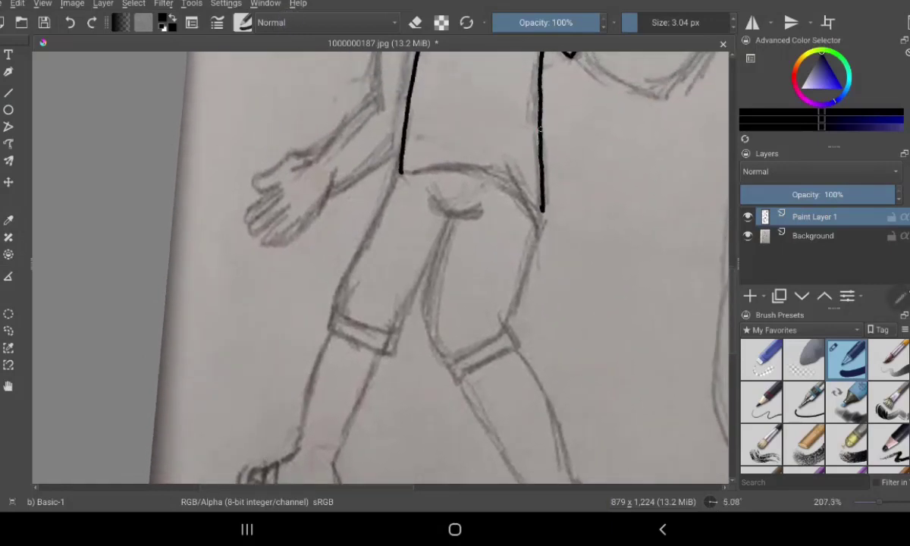
pyautogui.moveTo(539, 132); pyautogui.dragTo(548, 239)
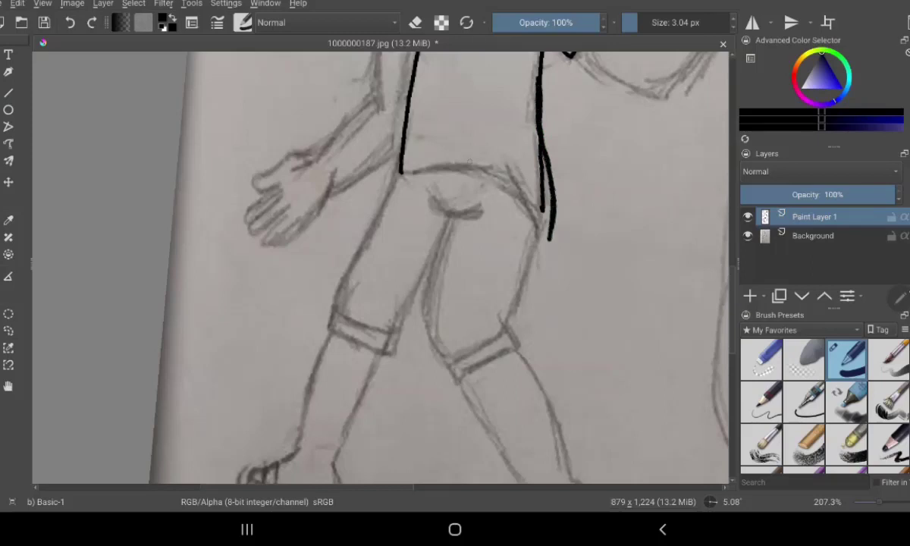
pyautogui.moveTo(401, 150)
pyautogui.mouseDown()
pyautogui.moveTo(391, 175)
pyautogui.moveTo(510, 182)
pyautogui.moveTo(543, 225)
pyautogui.mouseUp()
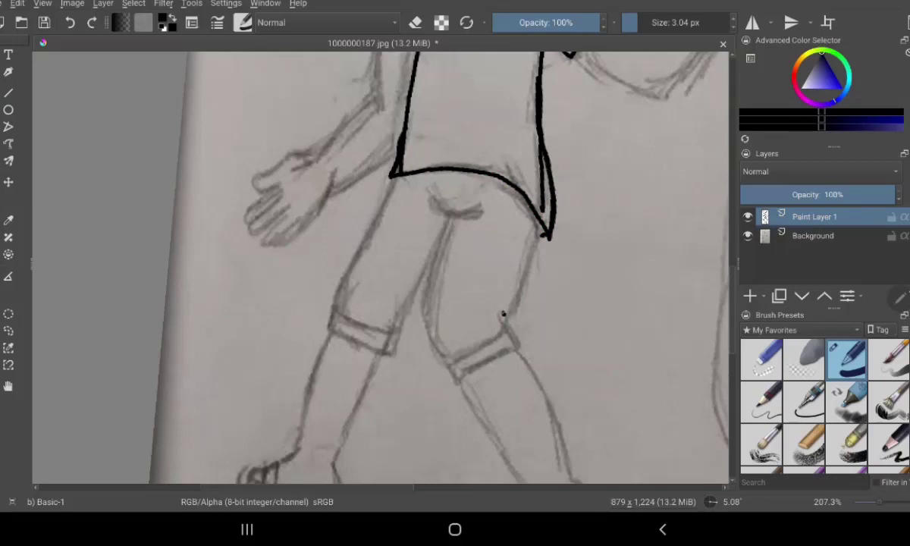
pyautogui.moveTo(503, 313)
pyautogui.mouseDown()
pyautogui.moveTo(516, 338)
pyautogui.moveTo(538, 230)
pyautogui.mouseUp()
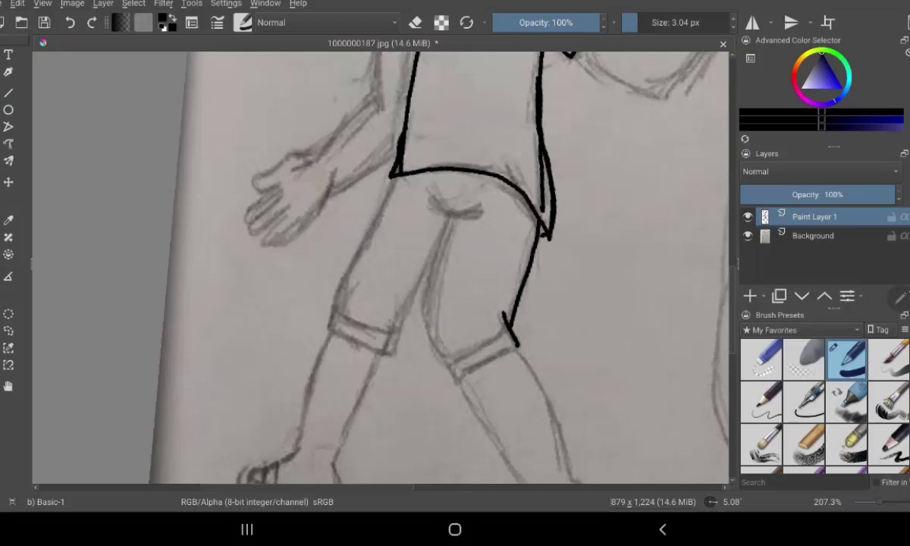
pyautogui.moveTo(429, 206)
pyautogui.mouseDown()
pyautogui.moveTo(450, 219)
pyautogui.moveTo(473, 217)
pyautogui.mouseUp()
# Ink the left shorts leg's inner and outer edges and its rolled cuff.
pyautogui.moveTo(402, 328)
pyautogui.mouseDown()
pyautogui.moveTo(448, 219)
pyautogui.moveTo(431, 289)
pyautogui.moveTo(443, 353)
pyautogui.mouseUp()
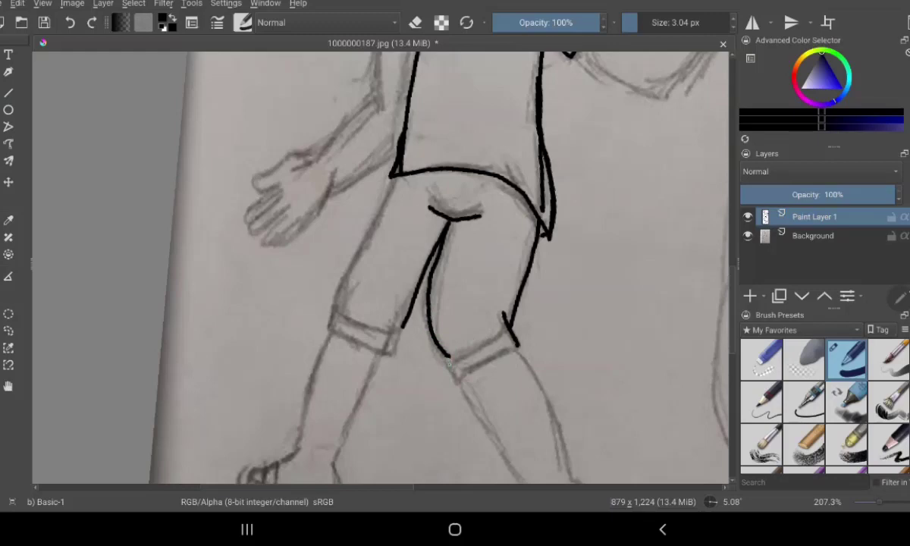
pyautogui.moveTo(449, 369)
pyautogui.mouseDown()
pyautogui.moveTo(513, 349)
pyautogui.moveTo(511, 330)
pyautogui.mouseUp()
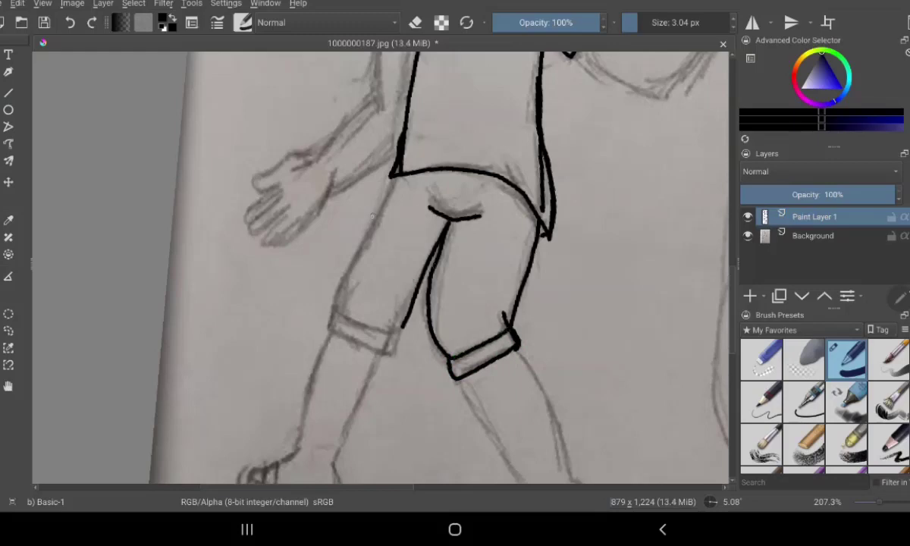
pyautogui.moveTo(394, 177)
pyautogui.mouseDown()
pyautogui.moveTo(336, 308)
pyautogui.moveTo(388, 331)
pyautogui.moveTo(429, 269)
pyautogui.mouseUp()
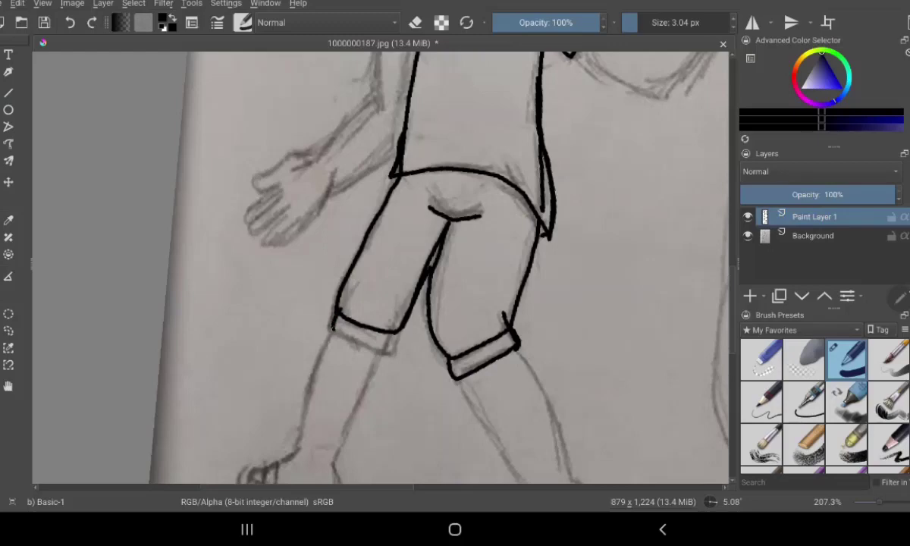
pyautogui.moveTo(332, 327); pyautogui.dragTo(388, 348)
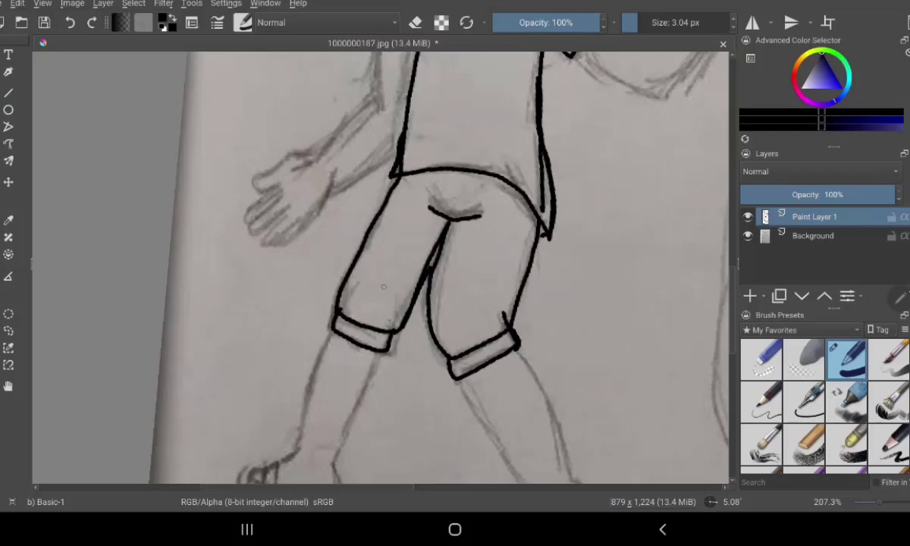
pyautogui.moveTo(314, 94)
pyautogui.mouseDown()
pyautogui.moveTo(317, 333)
pyautogui.moveTo(373, 239)
pyautogui.mouseUp()
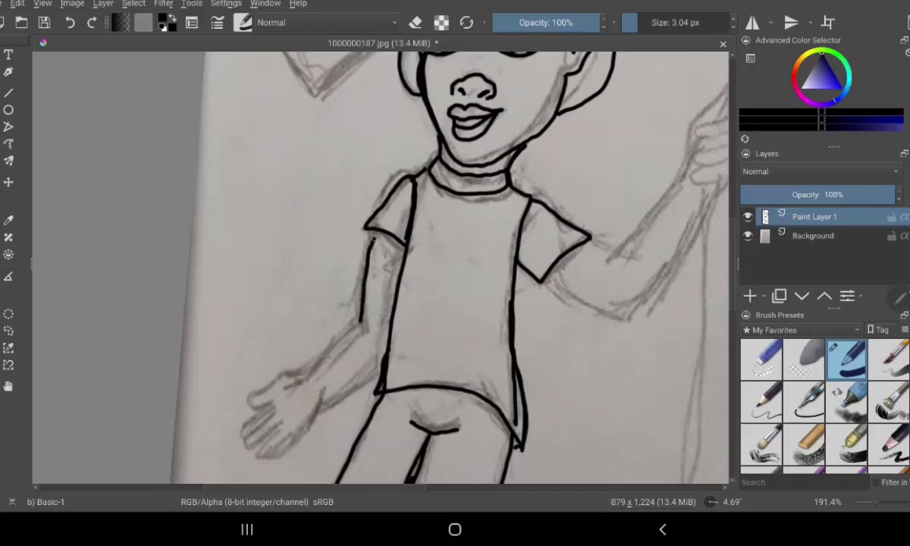
# Ink the lowered forearm, wrist and open hand with its thumb and top outline.
pyautogui.moveTo(316, 370); pyautogui.dragTo(361, 321)
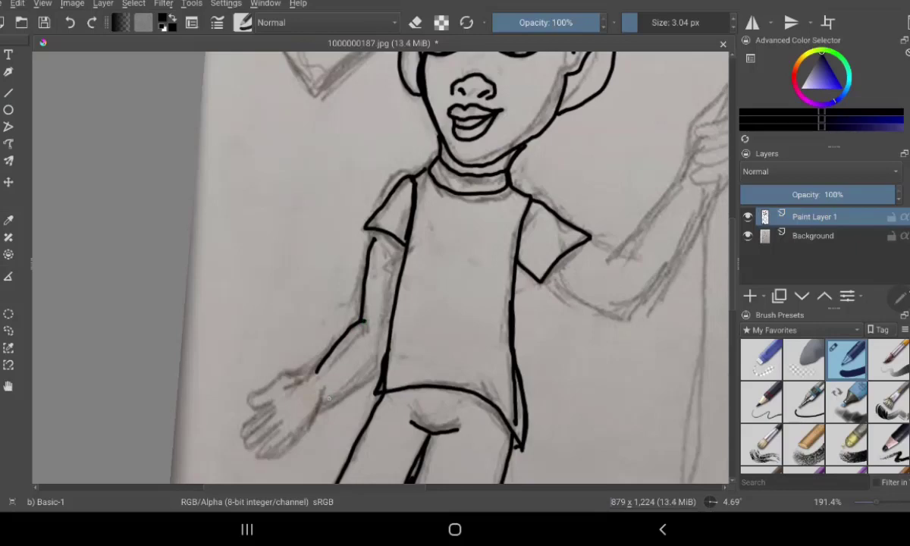
pyautogui.moveTo(326, 397); pyautogui.dragTo(385, 358)
pyautogui.moveTo(326, 392)
pyautogui.mouseDown()
pyautogui.moveTo(297, 442)
pyautogui.moveTo(273, 455)
pyautogui.mouseUp()
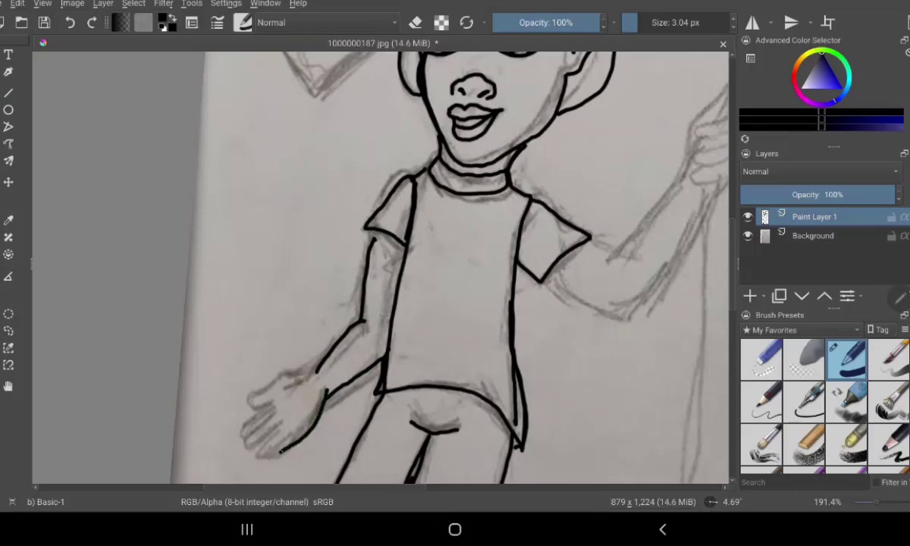
pyautogui.moveTo(315, 371)
pyautogui.mouseDown()
pyautogui.moveTo(282, 381)
pyautogui.moveTo(243, 431)
pyautogui.moveTo(262, 427)
pyautogui.moveTo(248, 447)
pyautogui.moveTo(286, 430)
pyautogui.mouseUp()
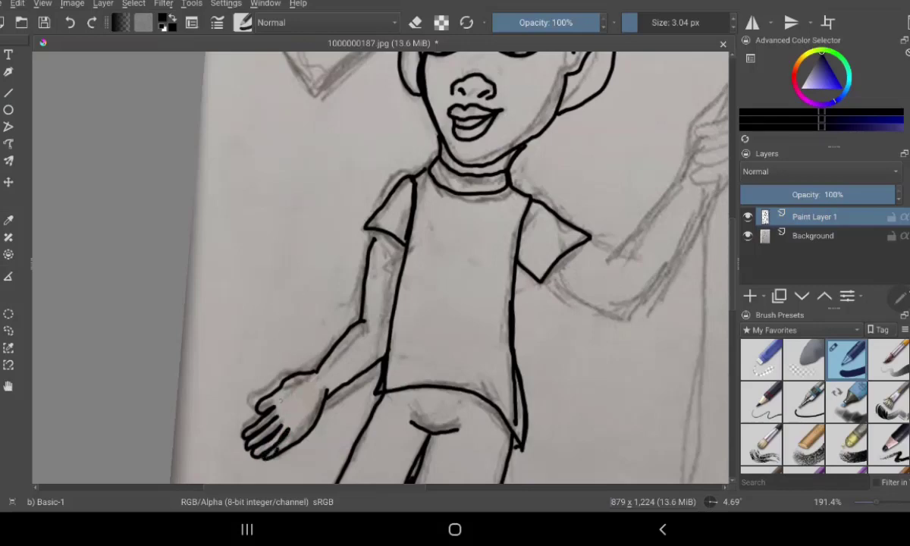
pyautogui.moveTo(289, 393); pyautogui.dragTo(270, 408)
pyautogui.moveTo(298, 375); pyautogui.dragTo(313, 373)
# Ink the upper and lower edges of the raised arm up to the wrist.
pyautogui.moveTo(547, 280); pyautogui.dragTo(616, 310)
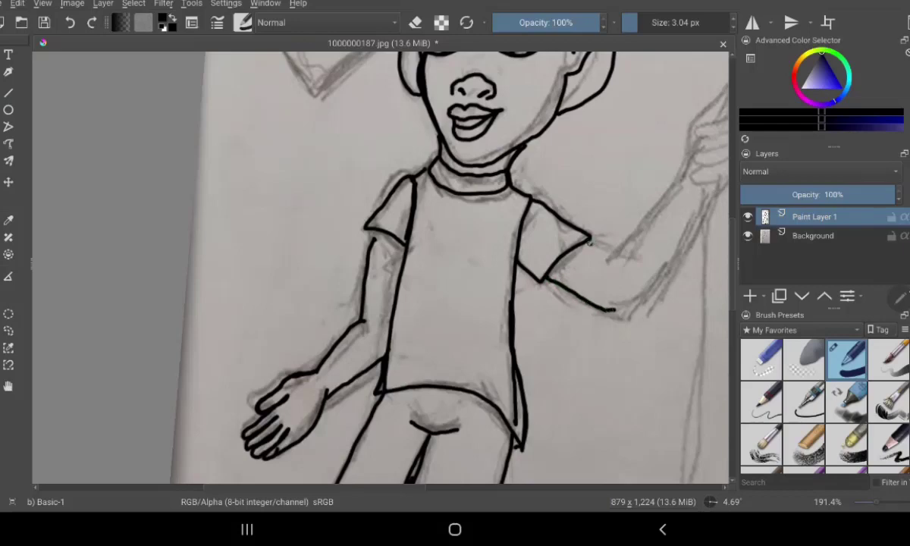
pyautogui.moveTo(587, 244)
pyautogui.mouseDown()
pyautogui.moveTo(609, 257)
pyautogui.moveTo(668, 195)
pyautogui.mouseUp()
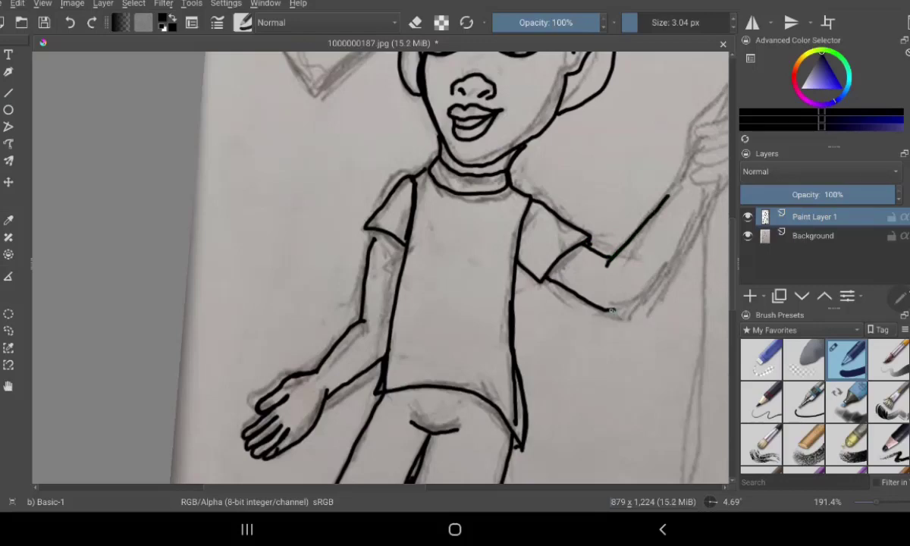
pyautogui.moveTo(611, 310)
pyautogui.mouseDown()
pyautogui.moveTo(650, 287)
pyautogui.moveTo(693, 214)
pyautogui.mouseUp()
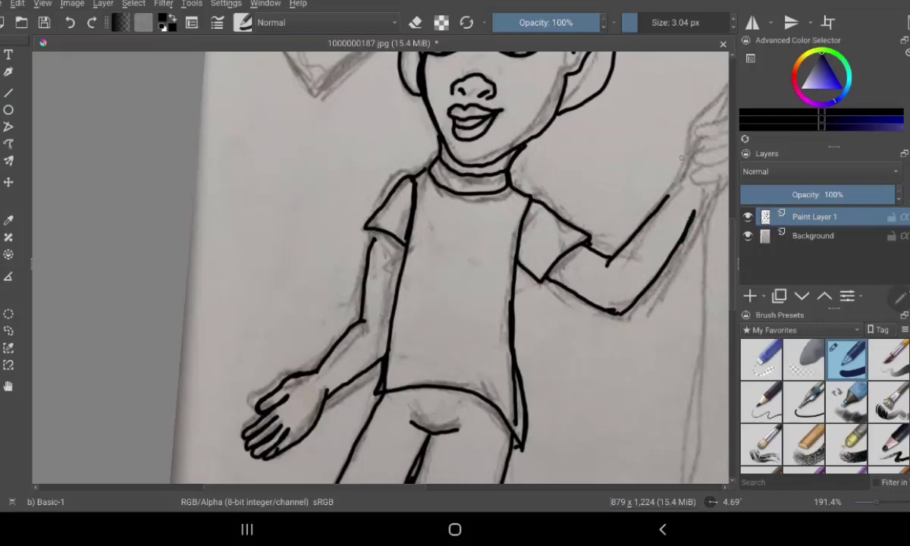
pyautogui.moveTo(606, 91); pyautogui.dragTo(382, 91)
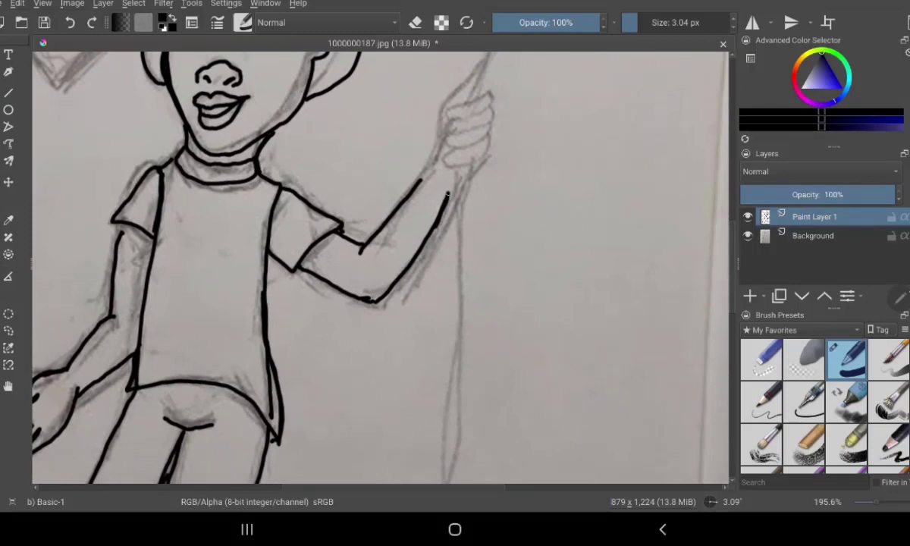
# Ink the raised fist with thumb and fingers, plus the string hanging down below it.
pyautogui.moveTo(448, 194); pyautogui.dragTo(462, 176)
pyautogui.moveTo(436, 179); pyautogui.dragTo(465, 168)
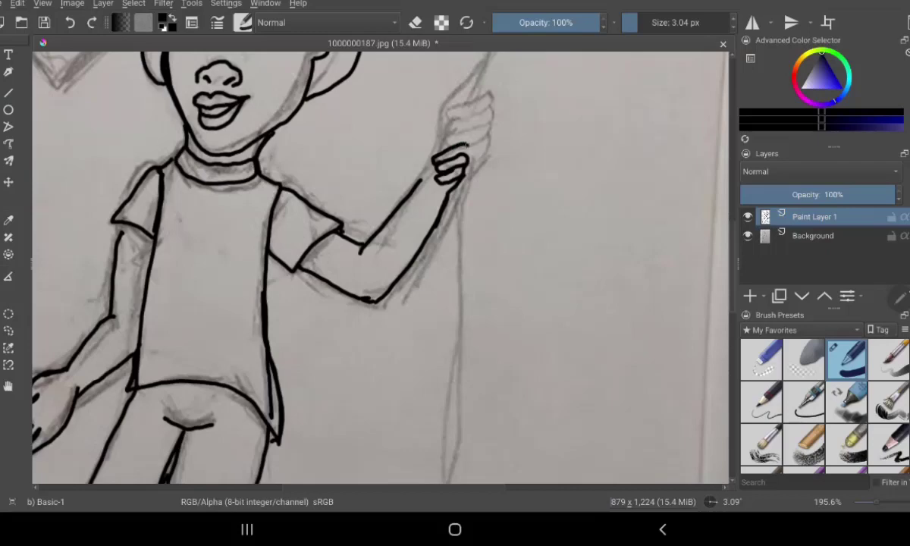
pyautogui.moveTo(433, 161); pyautogui.dragTo(467, 151)
pyautogui.moveTo(429, 154); pyautogui.dragTo(465, 137)
pyautogui.moveTo(422, 180)
pyautogui.mouseDown()
pyautogui.moveTo(429, 141)
pyautogui.moveTo(450, 111)
pyautogui.moveTo(457, 127)
pyautogui.moveTo(455, 115)
pyautogui.mouseUp()
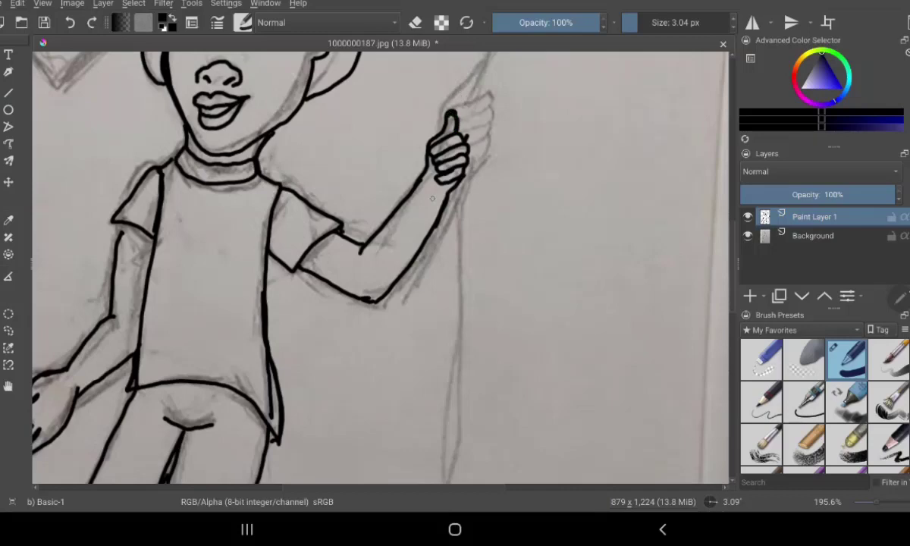
pyautogui.moveTo(429, 171)
pyautogui.mouseDown()
pyautogui.moveTo(419, 180)
pyautogui.moveTo(446, 479)
pyautogui.mouseUp()
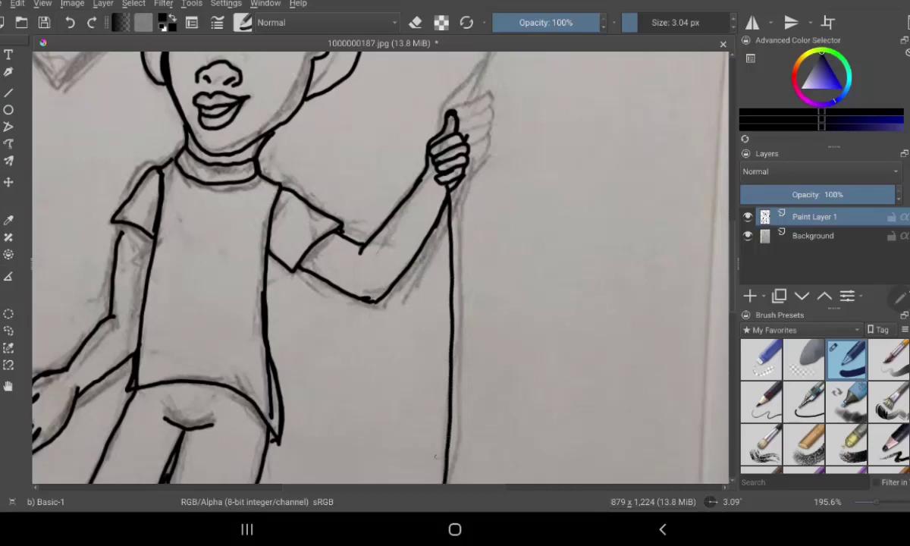
pyautogui.moveTo(556, 357)
pyautogui.mouseDown()
pyautogui.moveTo(530, 453)
pyautogui.moveTo(472, 481)
pyautogui.moveTo(487, 410)
pyautogui.mouseUp()
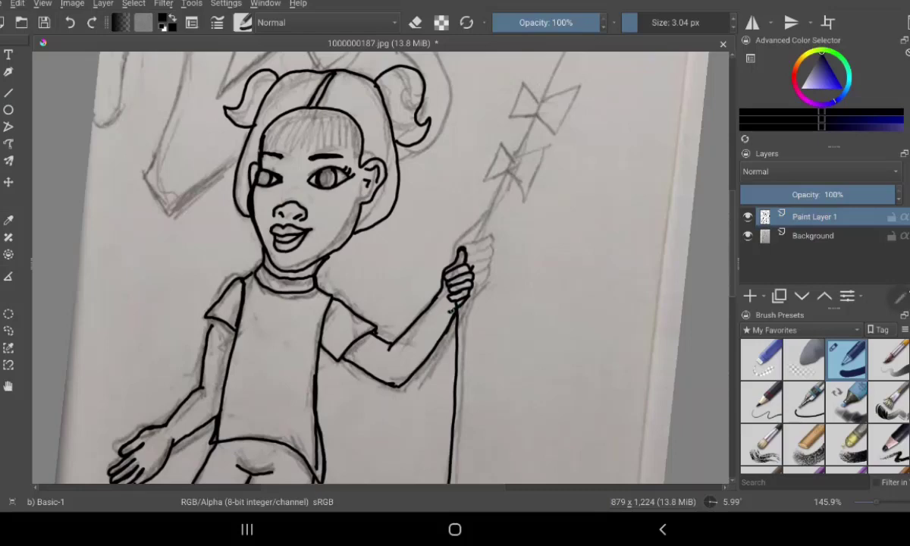
# Ink the wrist line and the kite string up to the kite's bottom point.
pyautogui.moveTo(455, 310)
pyautogui.mouseDown()
pyautogui.moveTo(445, 329)
pyautogui.moveTo(444, 305)
pyautogui.mouseUp()
pyautogui.moveTo(473, 241); pyautogui.dragTo(511, 62)
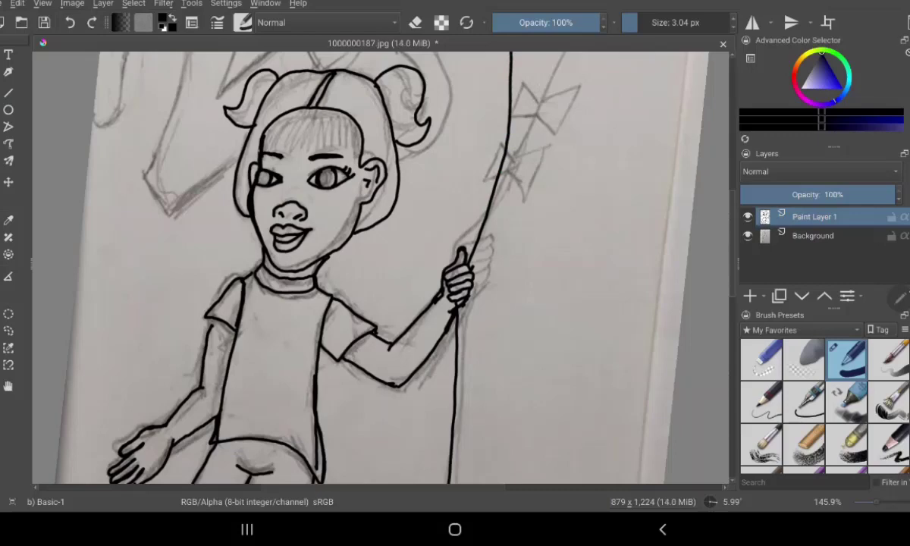
pyautogui.moveTo(601, 254); pyautogui.dragTo(622, 422)
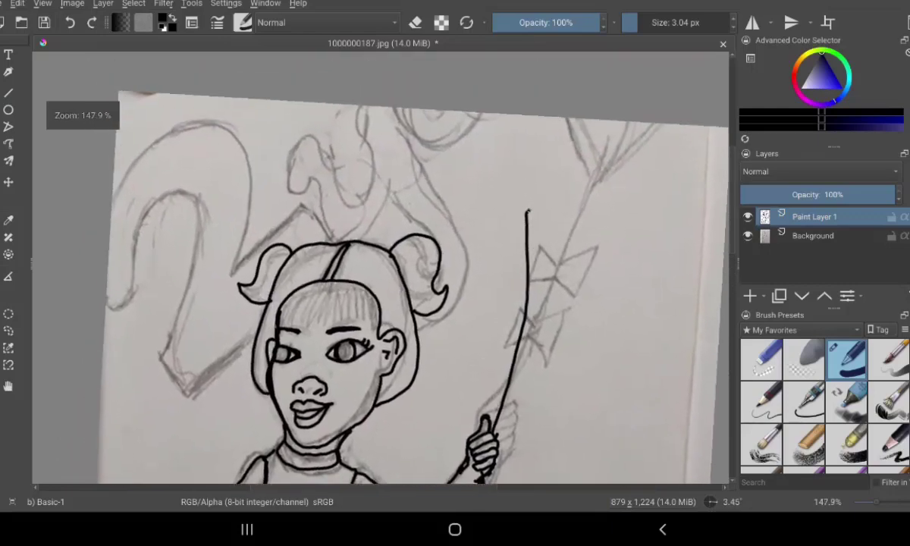
pyautogui.moveTo(528, 214)
pyautogui.mouseDown()
pyautogui.moveTo(524, 150)
pyautogui.moveTo(508, 120)
pyautogui.mouseUp()
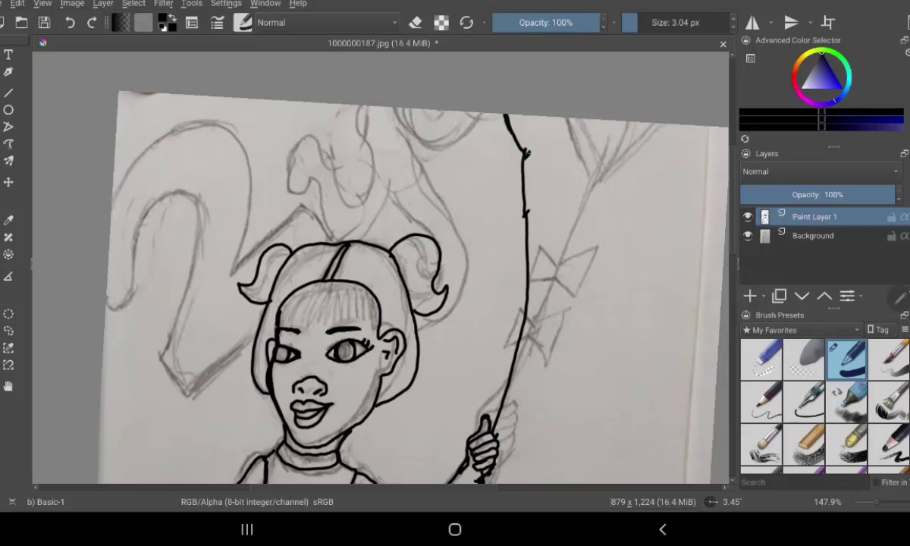
pyautogui.moveTo(525, 153); pyautogui.dragTo(557, 118)
pyautogui.moveTo(524, 154); pyautogui.dragTo(562, 117)
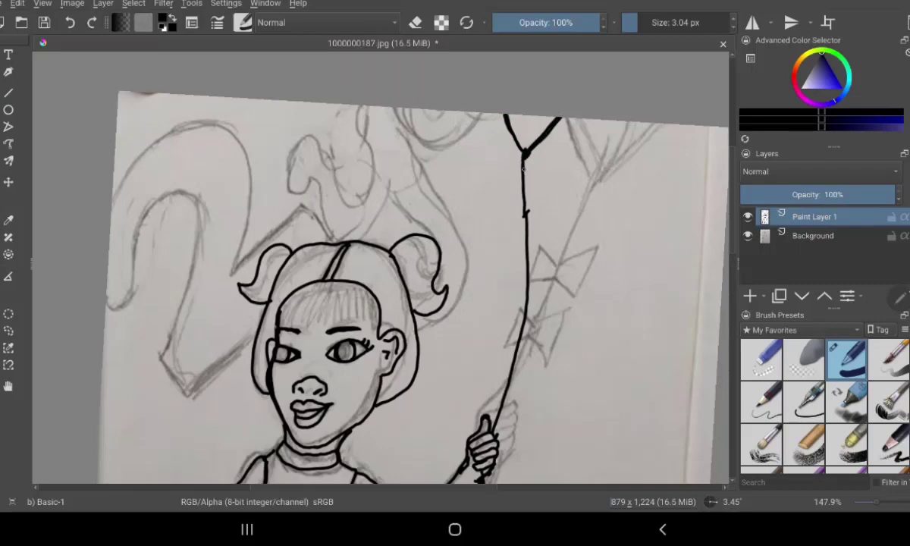
pyautogui.moveTo(522, 159); pyautogui.dragTo(527, 235)
# Draw two bows with ribbon tails along the kite string.
pyautogui.moveTo(501, 253); pyautogui.dragTo(521, 267)
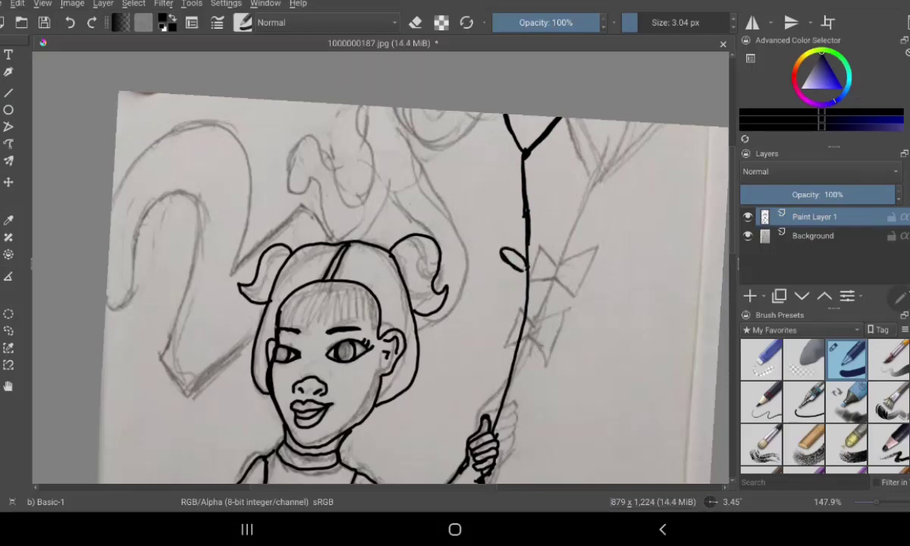
pyautogui.moveTo(526, 261); pyautogui.dragTo(523, 269)
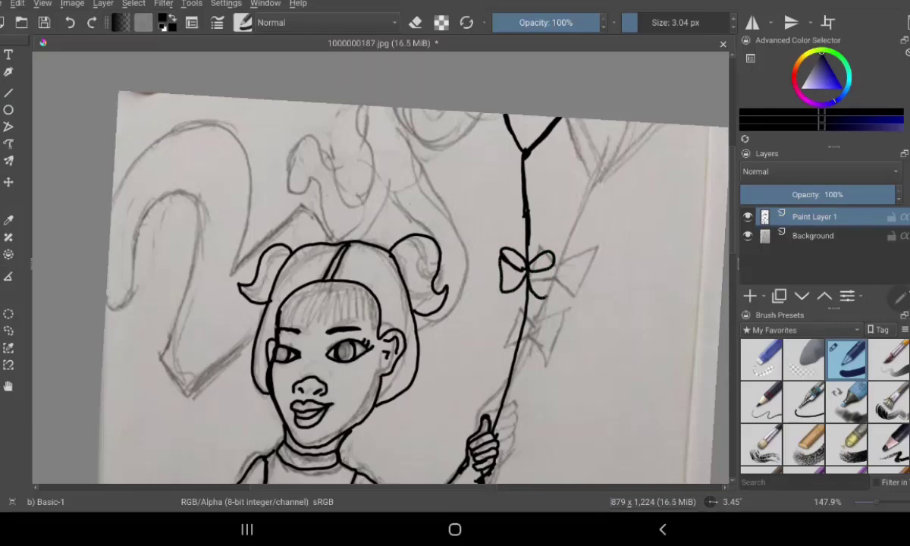
pyautogui.moveTo(526, 267)
pyautogui.mouseDown()
pyautogui.moveTo(552, 265)
pyautogui.moveTo(506, 316)
pyautogui.mouseUp()
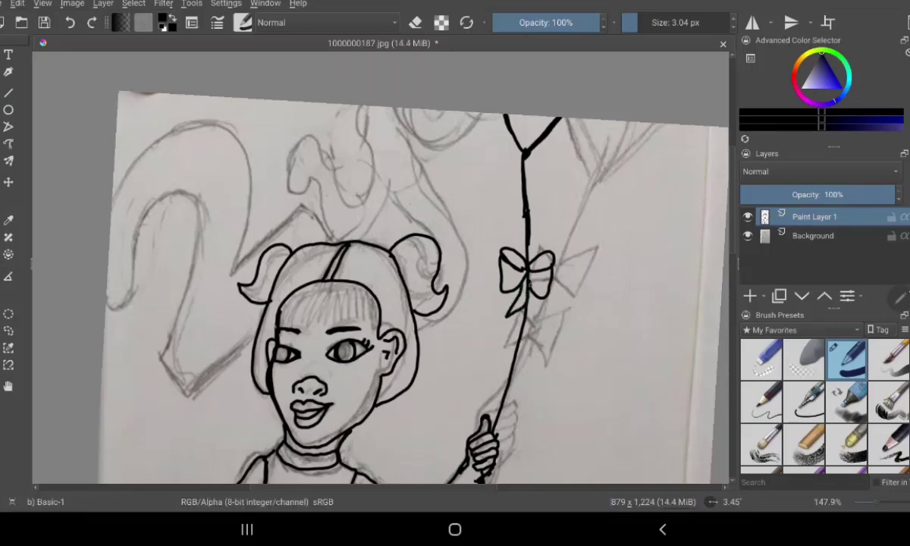
pyautogui.moveTo(531, 282); pyautogui.dragTo(544, 330)
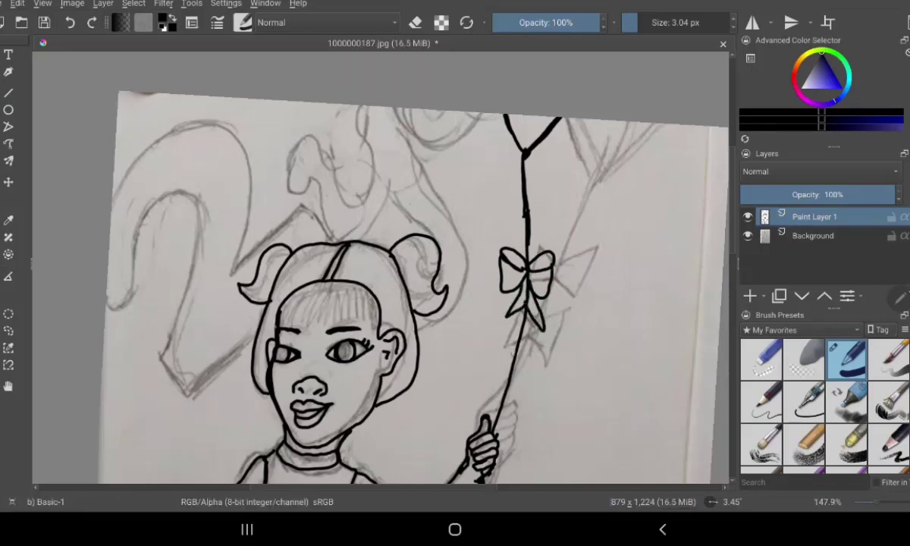
pyautogui.moveTo(515, 334)
pyautogui.mouseDown()
pyautogui.moveTo(492, 370)
pyautogui.moveTo(506, 375)
pyautogui.mouseUp()
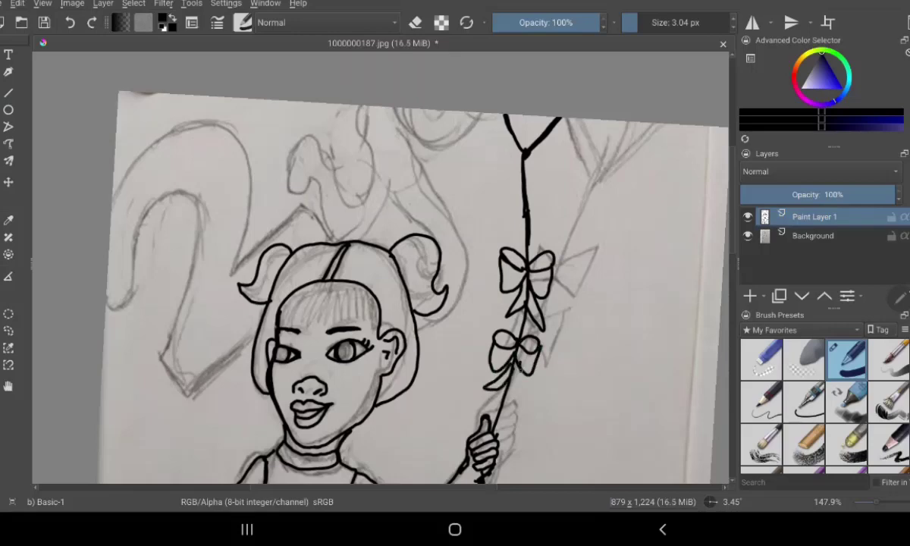
pyautogui.moveTo(523, 373)
pyautogui.mouseDown()
pyautogui.moveTo(525, 408)
pyautogui.moveTo(476, 360)
pyautogui.mouseUp()
pyautogui.moveTo(616, 148); pyautogui.dragTo(578, 81)
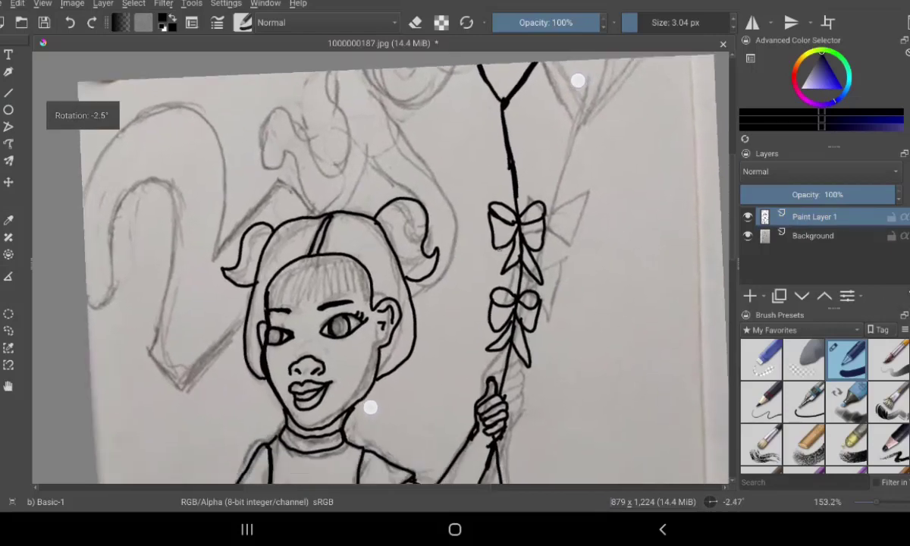
pyautogui.moveTo(370, 407); pyautogui.dragTo(348, 341)
pyautogui.moveTo(551, 84)
pyautogui.mouseDown()
pyautogui.moveTo(587, 96)
pyautogui.moveTo(569, 134)
pyautogui.moveTo(532, 153)
pyautogui.mouseUp()
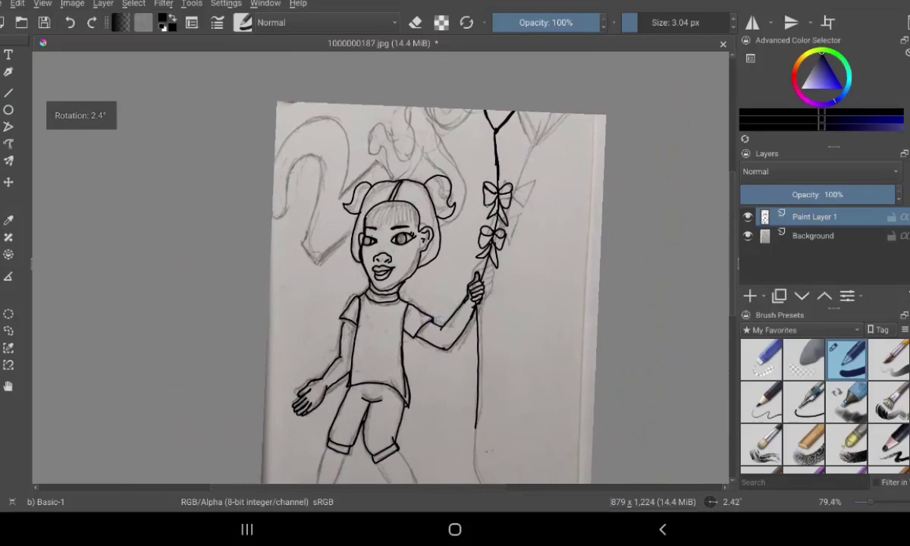
pyautogui.moveTo(430, 414)
pyautogui.mouseDown()
pyautogui.moveTo(463, 422)
pyautogui.moveTo(435, 248)
pyautogui.moveTo(404, 213)
pyautogui.mouseUp()
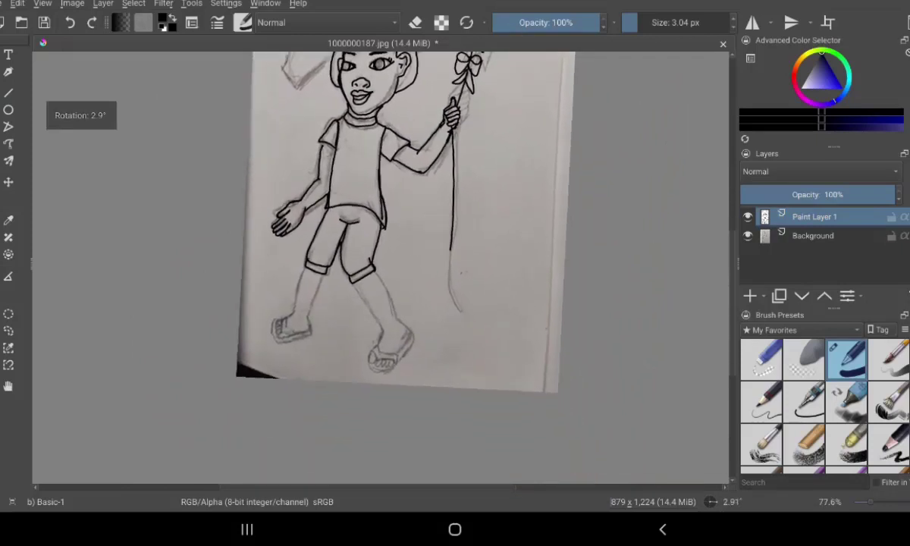
pyautogui.moveTo(485, 389)
pyautogui.mouseDown()
pyautogui.moveTo(491, 300)
pyautogui.moveTo(476, 355)
pyautogui.moveTo(487, 416)
pyautogui.mouseUp()
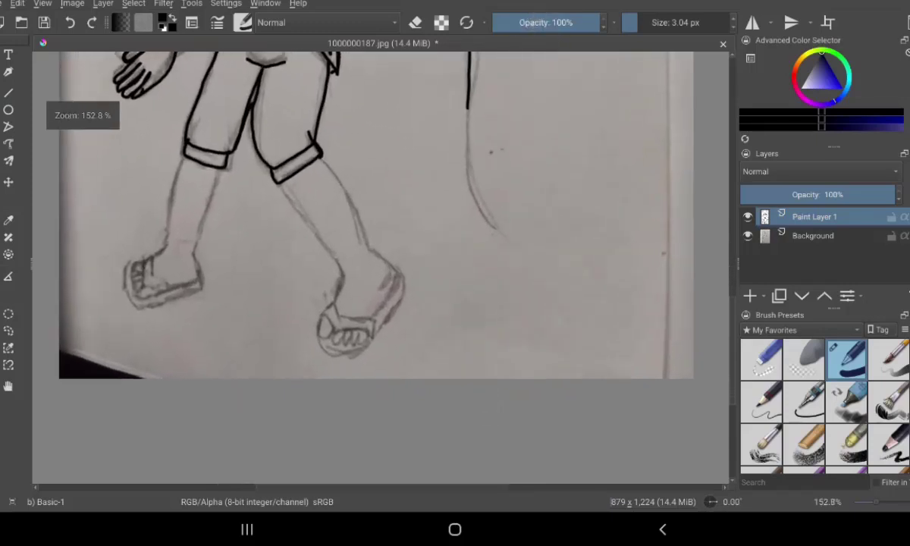
# Extend the kite string and ink the left calf down to the ankle.
pyautogui.moveTo(466, 106)
pyautogui.mouseDown()
pyautogui.moveTo(476, 173)
pyautogui.moveTo(500, 225)
pyautogui.mouseUp()
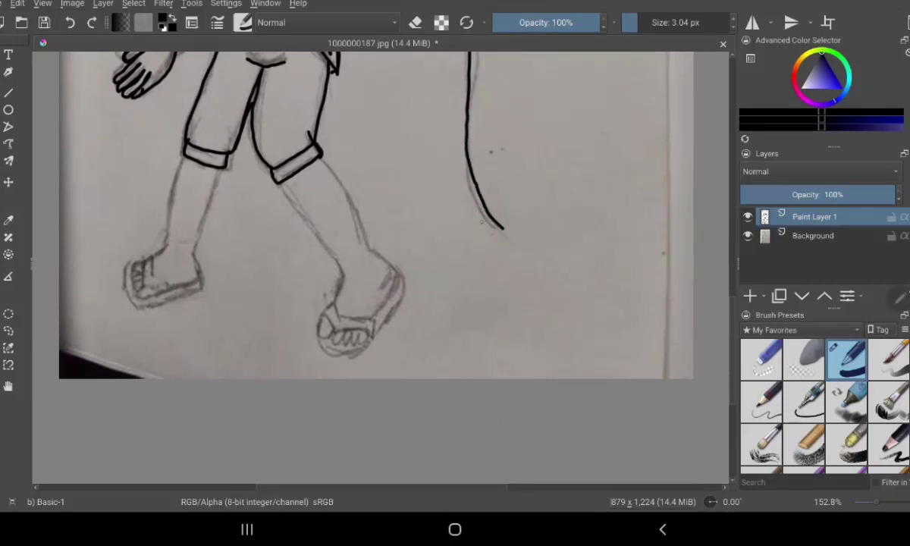
pyautogui.moveTo(163, 246); pyautogui.dragTo(185, 148)
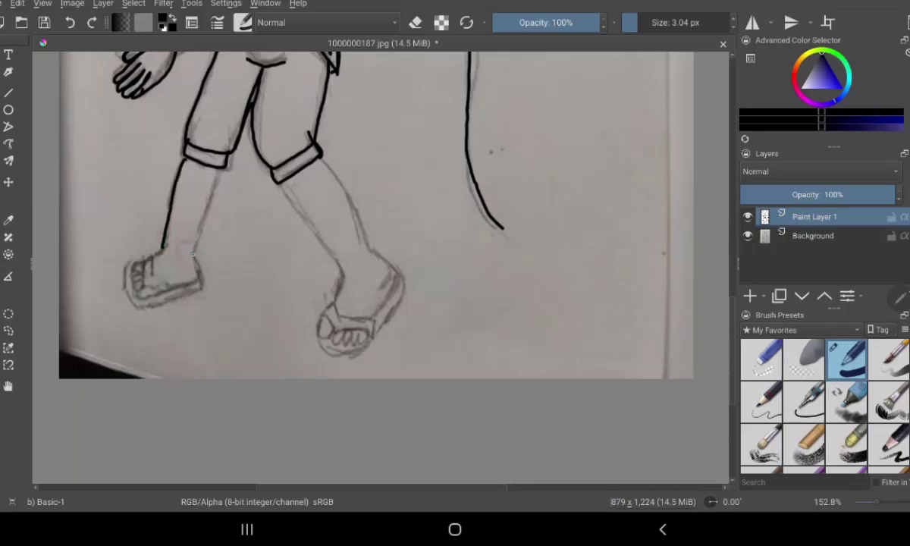
pyautogui.moveTo(192, 253); pyautogui.dragTo(219, 169)
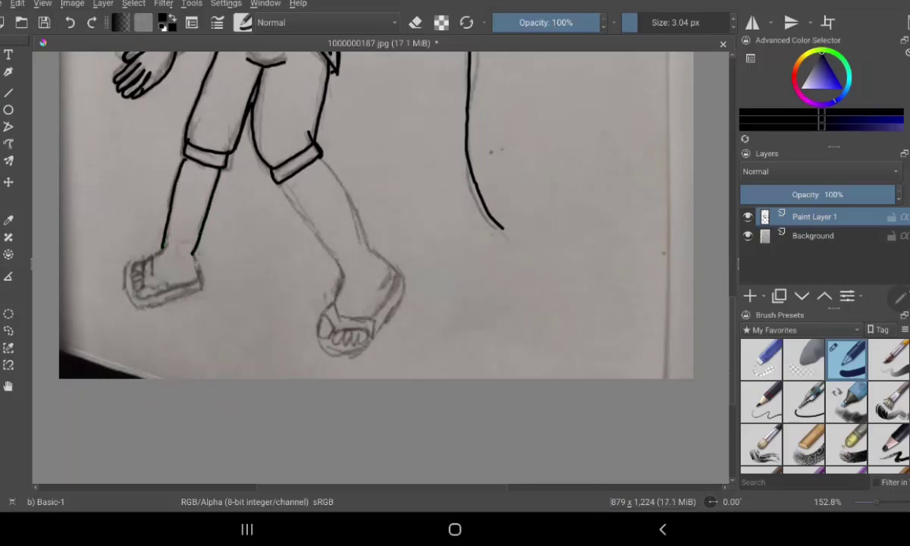
pyautogui.moveTo(191, 256); pyautogui.dragTo(195, 270)
pyautogui.moveTo(408, 360)
pyautogui.mouseDown()
pyautogui.moveTo(463, 379)
pyautogui.moveTo(641, 369)
pyautogui.moveTo(641, 357)
pyautogui.mouseUp()
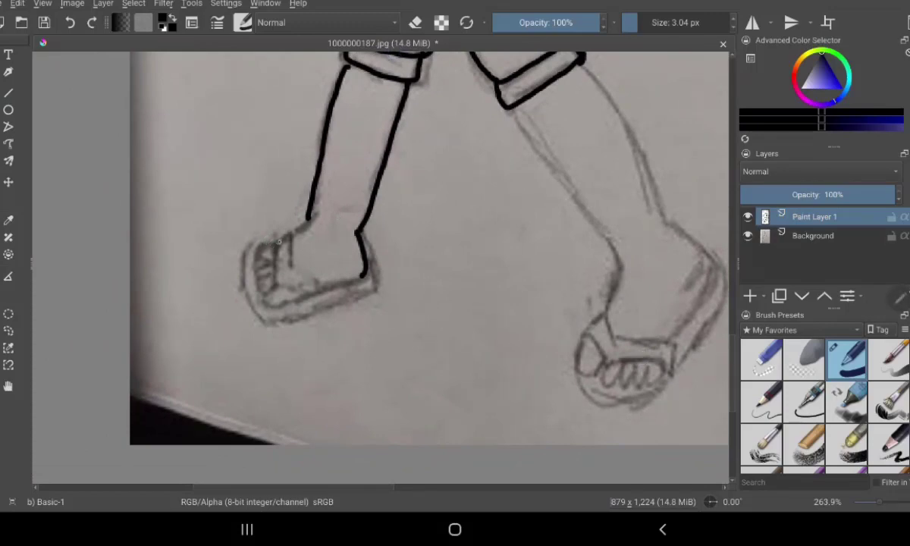
# Ink the left foot's top, sandal sole, strap and toes, redrawing one undone toe line.
pyautogui.moveTo(260, 247); pyautogui.dragTo(307, 218)
pyautogui.moveTo(274, 283)
pyautogui.mouseDown()
pyautogui.moveTo(260, 299)
pyautogui.moveTo(274, 307)
pyautogui.moveTo(369, 274)
pyautogui.mouseUp()
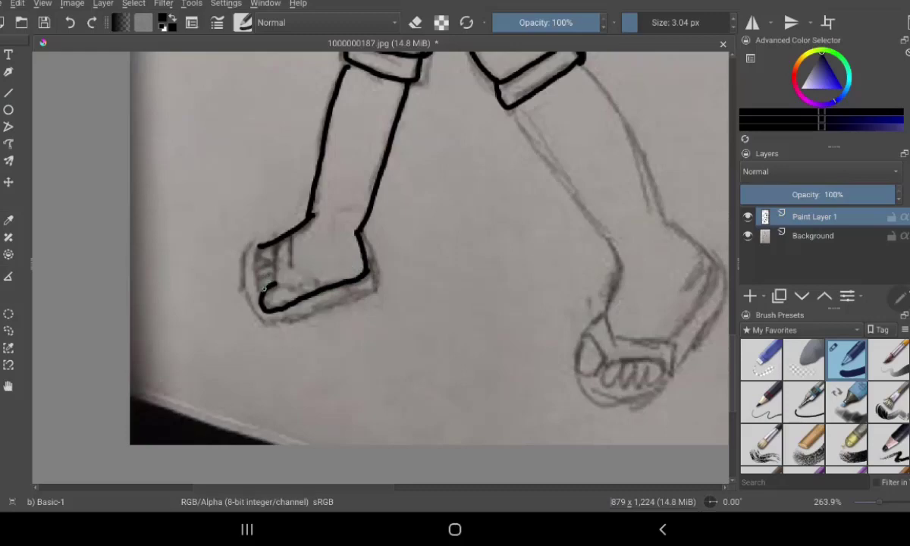
pyautogui.moveTo(265, 288)
pyautogui.mouseDown()
pyautogui.moveTo(256, 253)
pyautogui.moveTo(307, 281)
pyautogui.mouseUp()
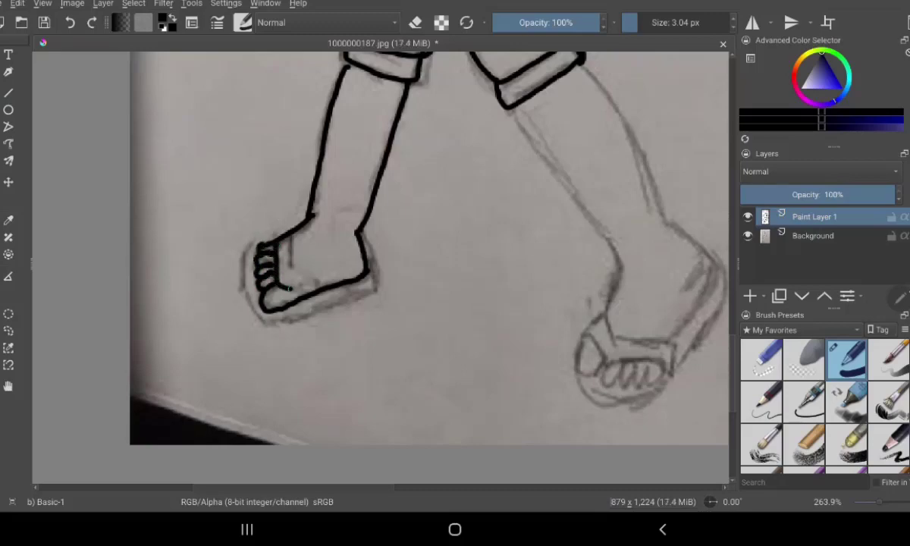
pyautogui.moveTo(286, 235)
pyautogui.mouseDown()
pyautogui.moveTo(327, 284)
pyautogui.moveTo(303, 297)
pyautogui.mouseUp()
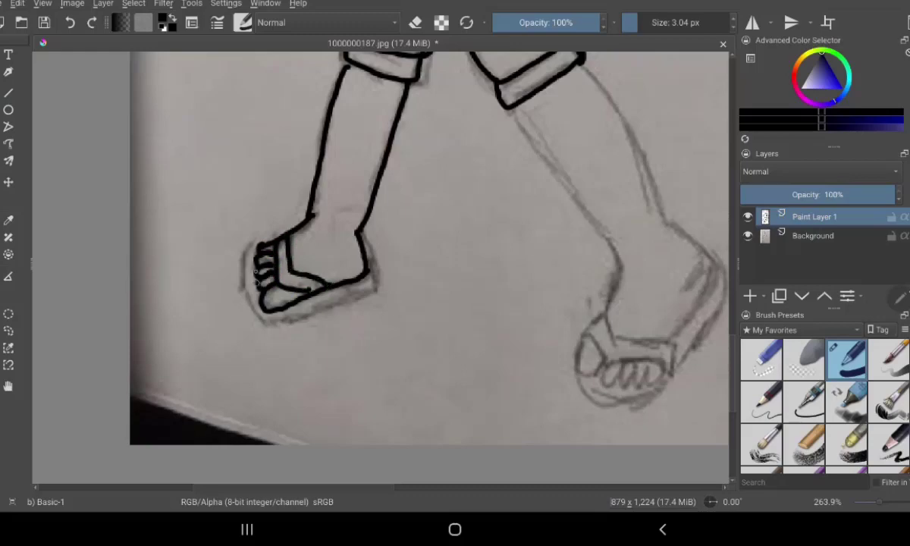
pyautogui.moveTo(253, 236); pyautogui.dragTo(258, 286)
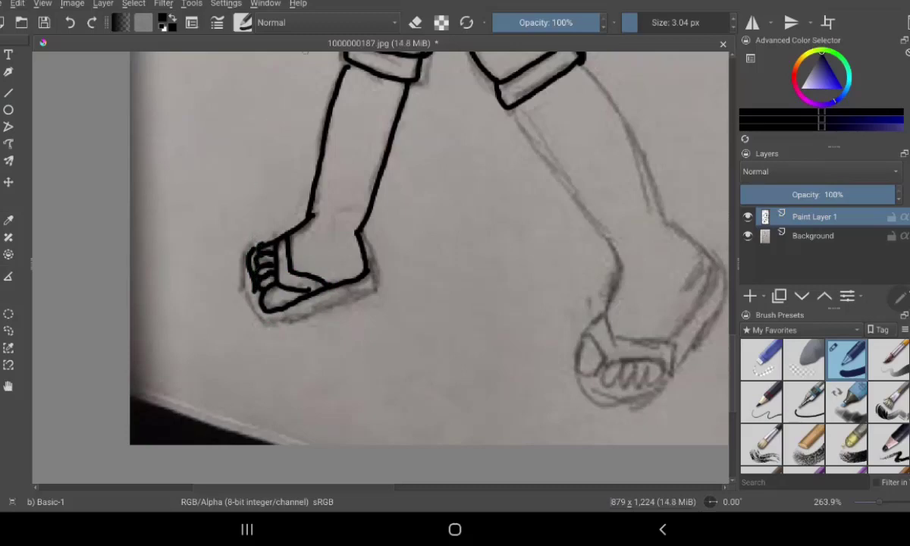
pyautogui.click(69, 22)
pyautogui.moveTo(258, 246)
pyautogui.mouseDown()
pyautogui.moveTo(250, 298)
pyautogui.moveTo(320, 308)
pyautogui.moveTo(369, 265)
pyautogui.mouseUp()
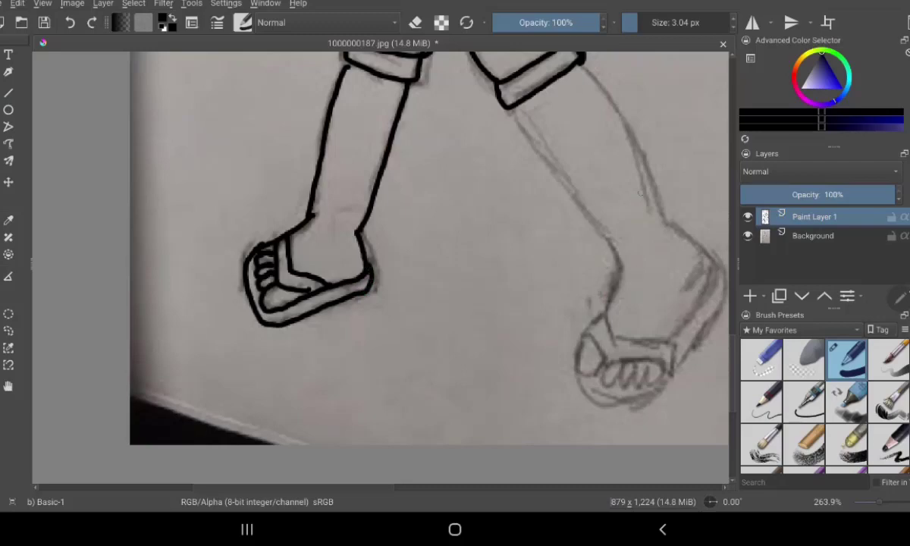
# Ink the right heel, shin, sandal strap and toes.
pyautogui.moveTo(604, 316); pyautogui.dragTo(634, 259)
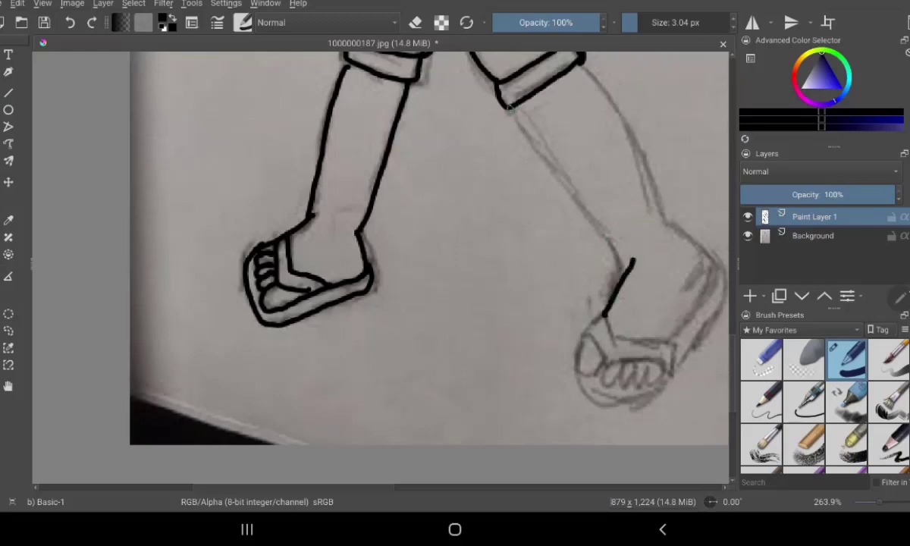
pyautogui.moveTo(508, 106); pyautogui.dragTo(629, 265)
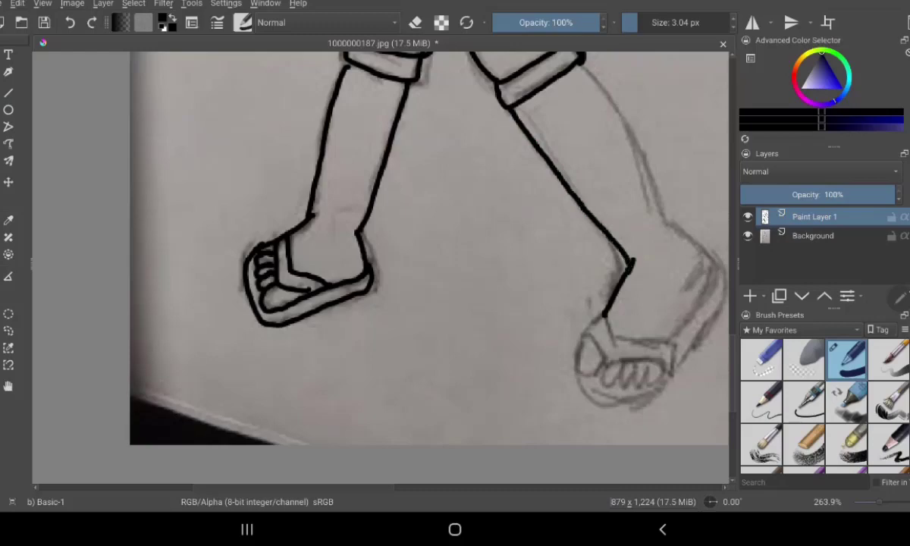
pyautogui.moveTo(604, 313); pyautogui.dragTo(631, 261)
pyautogui.moveTo(617, 338); pyautogui.dragTo(590, 328)
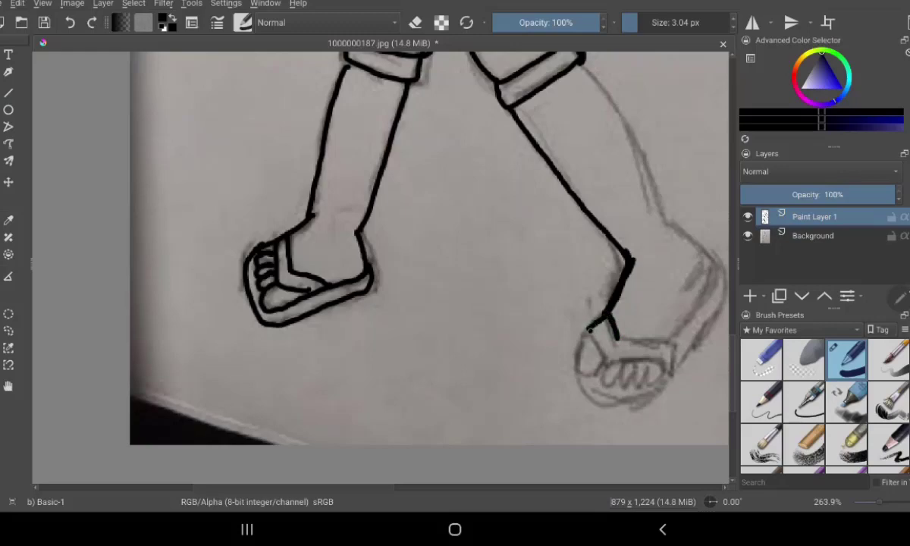
pyautogui.moveTo(590, 330)
pyautogui.mouseDown()
pyautogui.moveTo(608, 360)
pyautogui.moveTo(663, 355)
pyautogui.moveTo(645, 333)
pyautogui.moveTo(674, 328)
pyautogui.mouseUp()
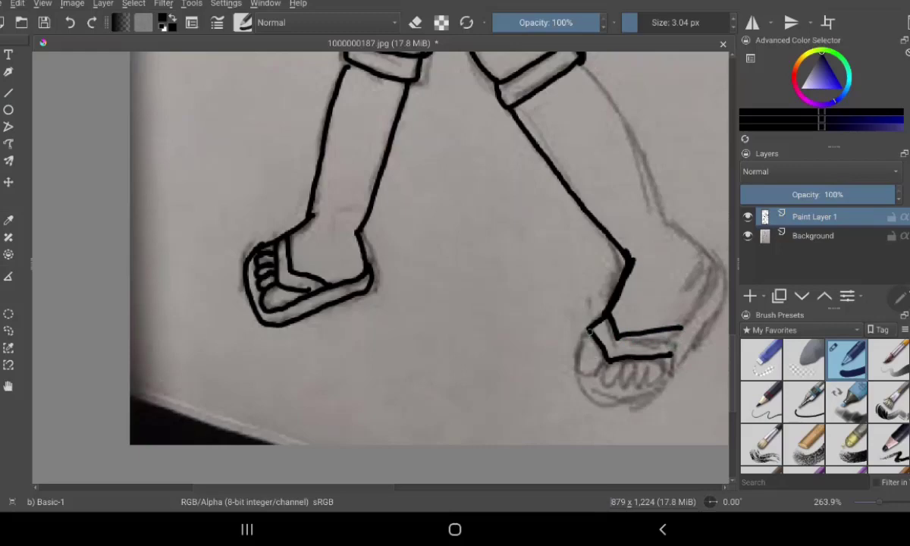
pyautogui.moveTo(578, 348)
pyautogui.mouseDown()
pyautogui.moveTo(581, 373)
pyautogui.moveTo(612, 358)
pyautogui.moveTo(620, 379)
pyautogui.moveTo(637, 362)
pyautogui.moveTo(646, 375)
pyautogui.moveTo(654, 359)
pyautogui.moveTo(684, 343)
pyautogui.moveTo(718, 279)
pyautogui.mouseUp()
pyautogui.moveTo(679, 332); pyautogui.dragTo(686, 330)
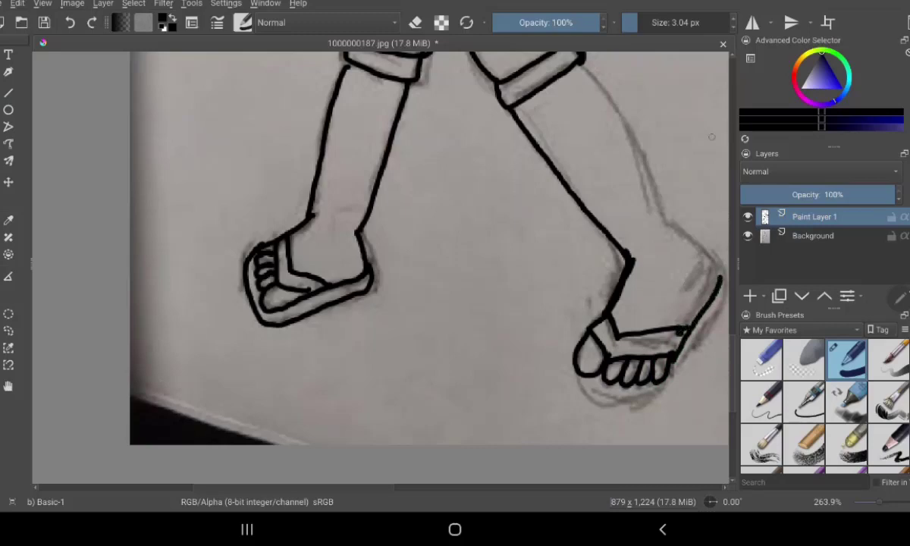
pyautogui.moveTo(634, 122)
pyautogui.mouseDown()
pyautogui.moveTo(585, 126)
pyautogui.moveTo(453, 93)
pyautogui.moveTo(428, 97)
pyautogui.mouseUp()
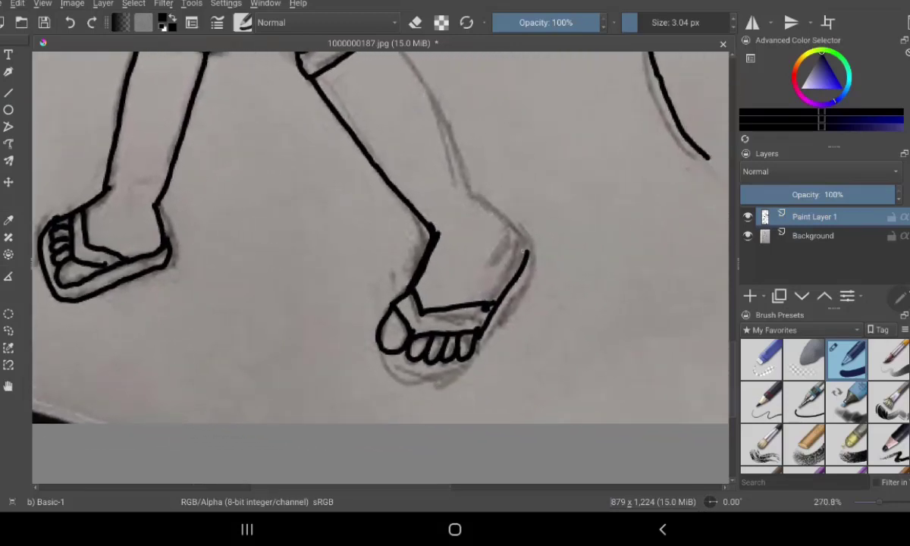
# Ink the right heel into the calf, join the knee cuff to the shin, and outline the right sole.
pyautogui.moveTo(521, 264)
pyautogui.mouseDown()
pyautogui.moveTo(524, 224)
pyautogui.moveTo(488, 203)
pyautogui.moveTo(442, 114)
pyautogui.moveTo(371, 50)
pyautogui.mouseUp()
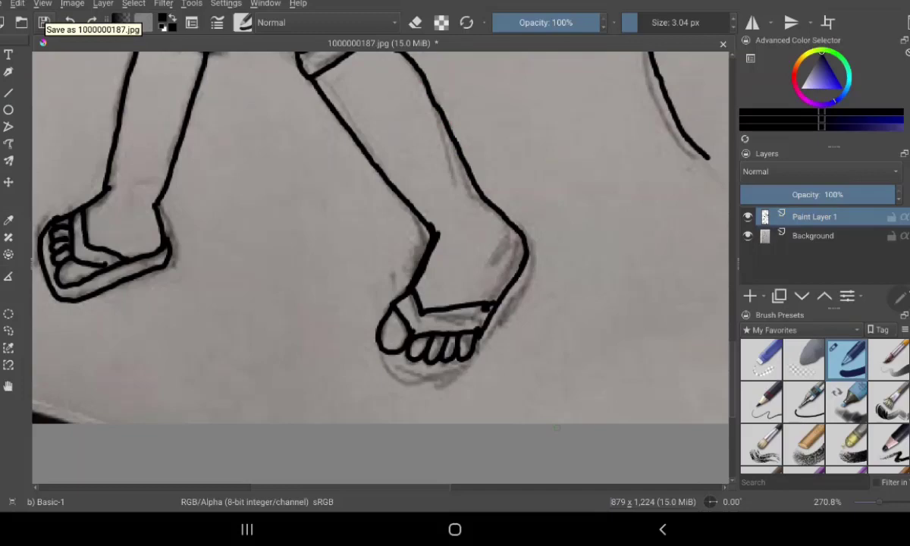
pyautogui.scroll(-2, 540, 273)
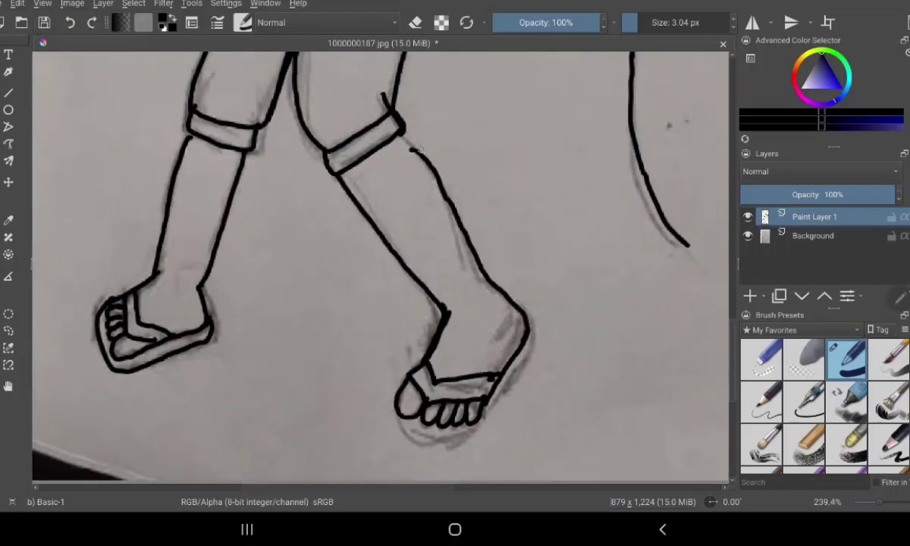
pyautogui.moveTo(402, 137); pyautogui.dragTo(421, 157)
pyautogui.moveTo(395, 428); pyautogui.dragTo(429, 437)
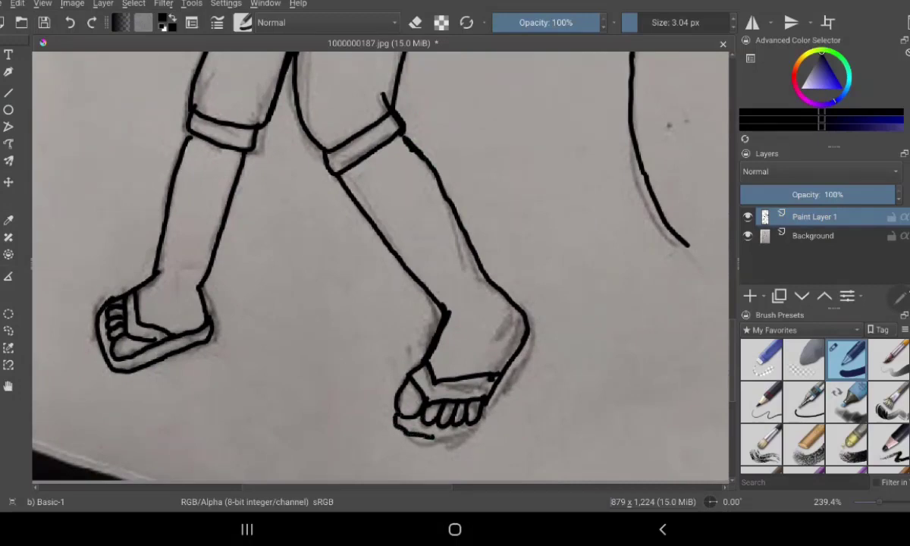
pyautogui.moveTo(394, 426)
pyautogui.mouseDown()
pyautogui.moveTo(469, 440)
pyautogui.moveTo(485, 432)
pyautogui.moveTo(535, 332)
pyautogui.mouseUp()
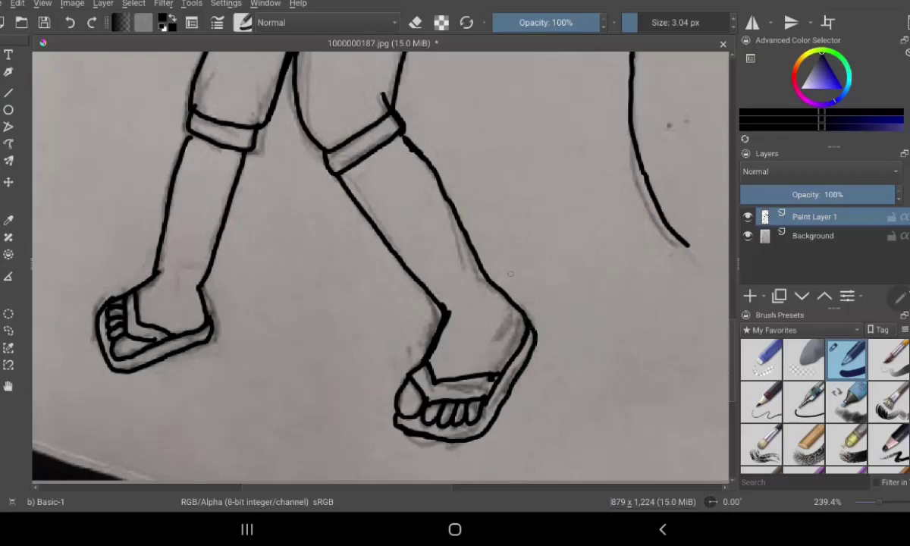
# Zoom out to the whole drawing and hide the Background photo layer.
pyautogui.scroll(-3, 455, 269)
pyautogui.scroll(-3, 449, 277)
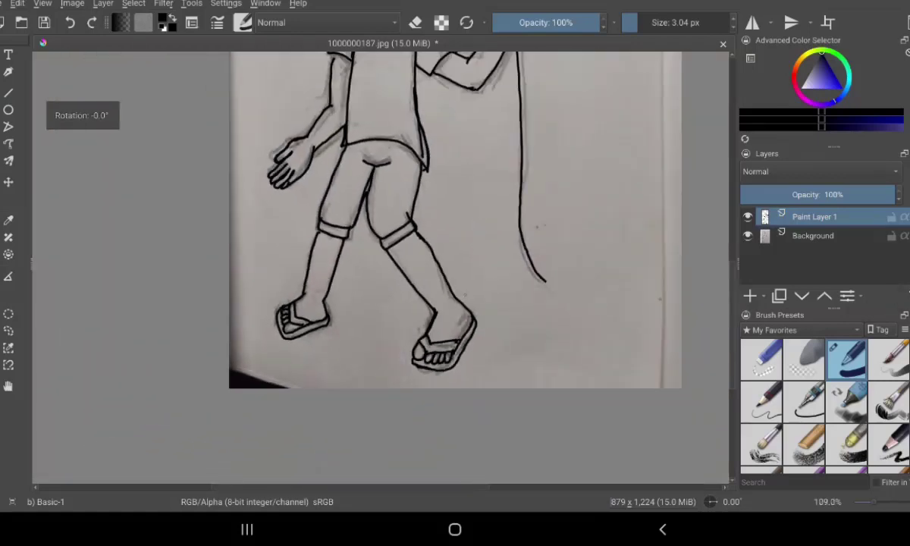
pyautogui.scroll(-2, 500, 243)
pyautogui.scroll(-1, 493, 318)
pyautogui.scroll(-2, 489, 341)
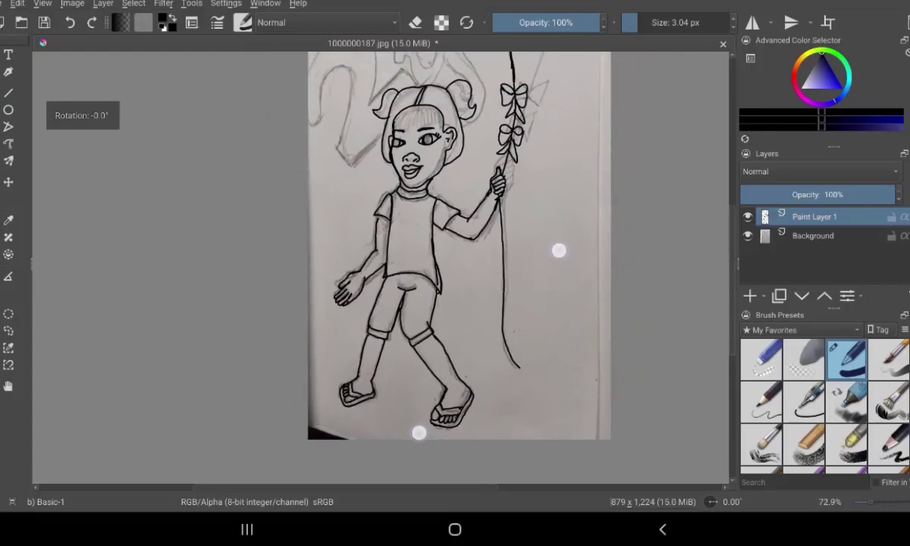
pyautogui.scroll(-1, 488, 341)
pyautogui.scroll(-1, 485, 341)
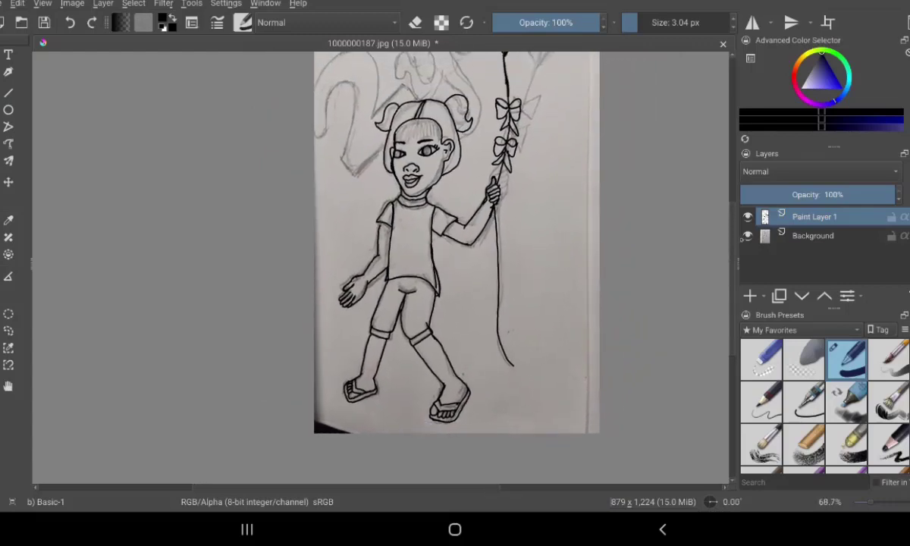
pyautogui.click(747, 235)
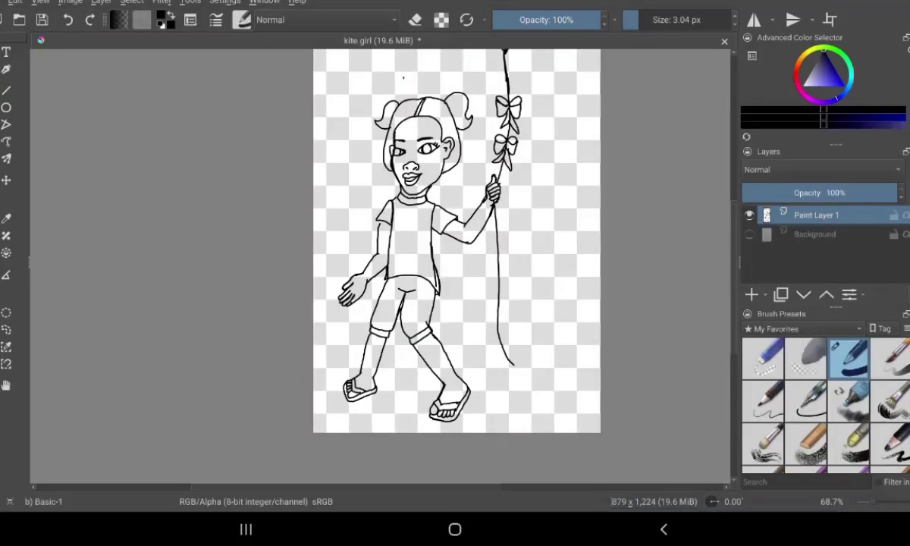
# Dismiss the system shortcuts panel and undo twice, removing Colorize Mask 1.
pyautogui.rightClick(818, 303)
pyautogui.rightClick(902, 295)
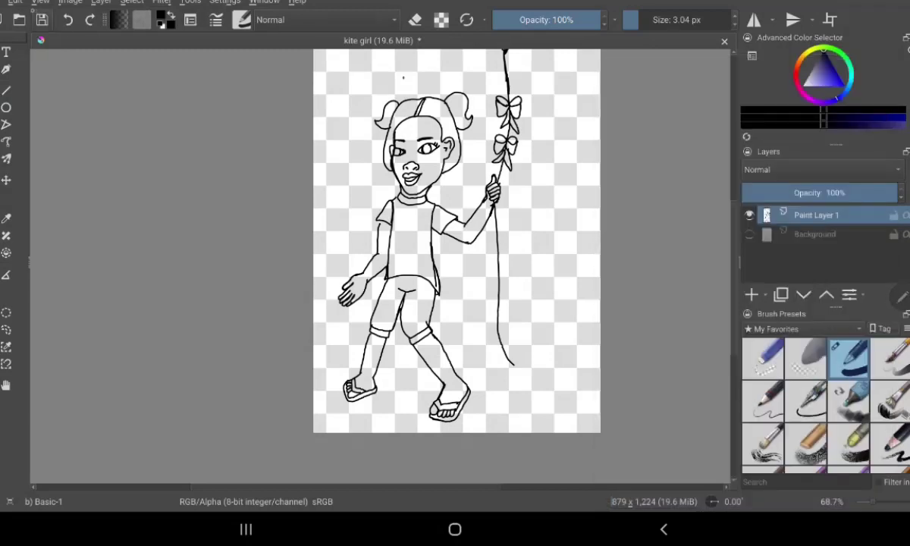
pyautogui.click(68, 19)
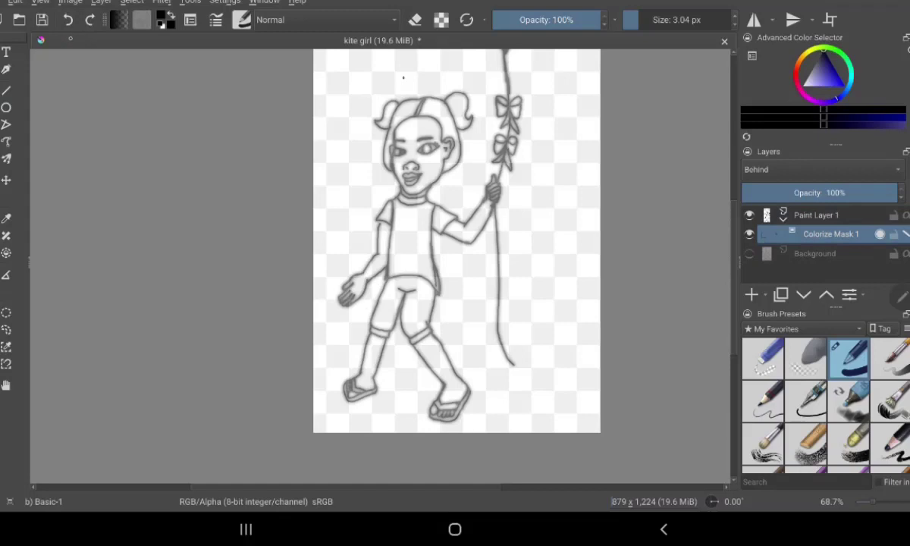
pyautogui.click(67, 19)
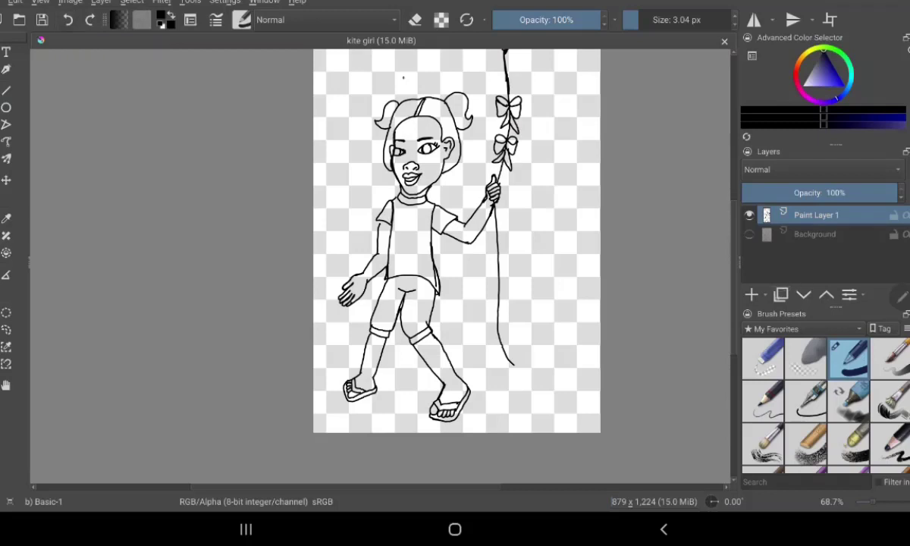
# Duplicate the line art layer as Copy of Paint Layer 1, hide the original, and switch to erasing.
pyautogui.hotkey('ctrl', 'j')
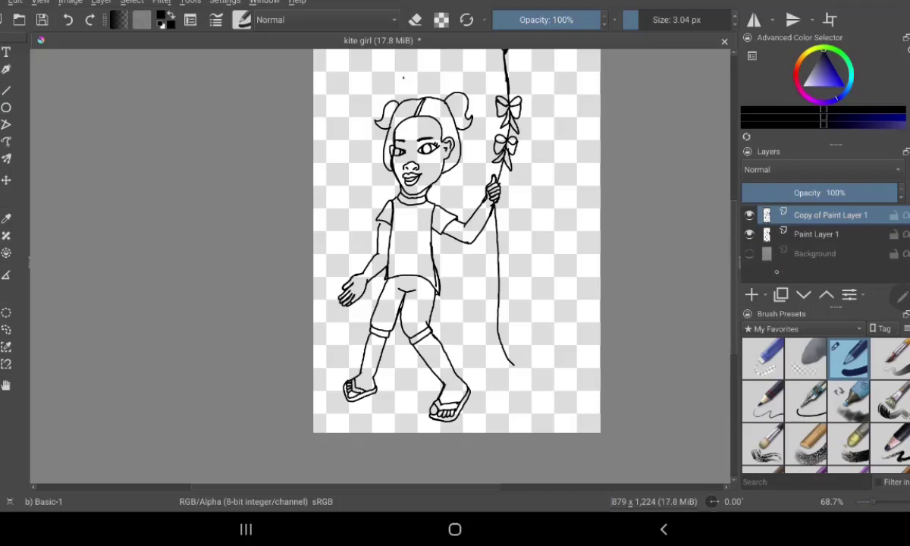
pyautogui.click(749, 234)
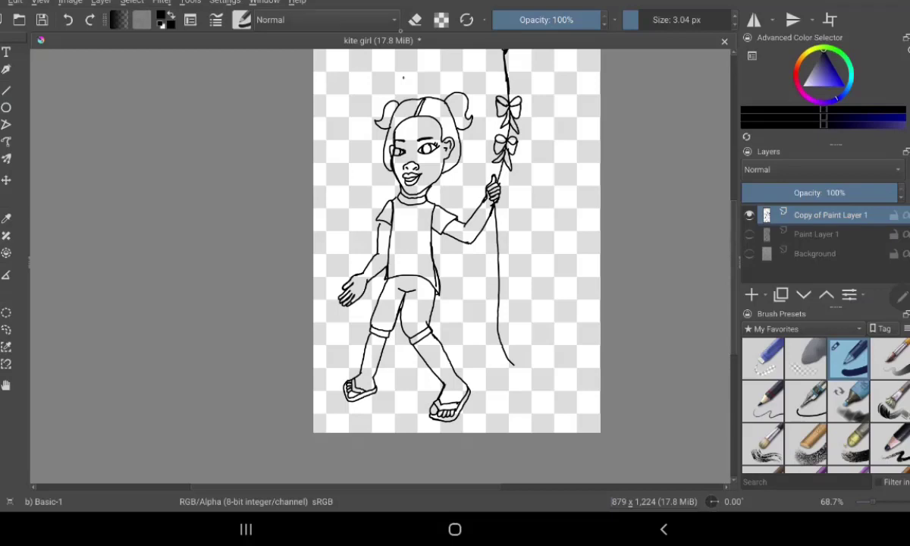
pyautogui.click(415, 20)
# Erase the stray collar and neck strokes below the chin, then set the eraser to 3.47 px.
pyautogui.moveTo(637, 20); pyautogui.dragTo(658, 20)
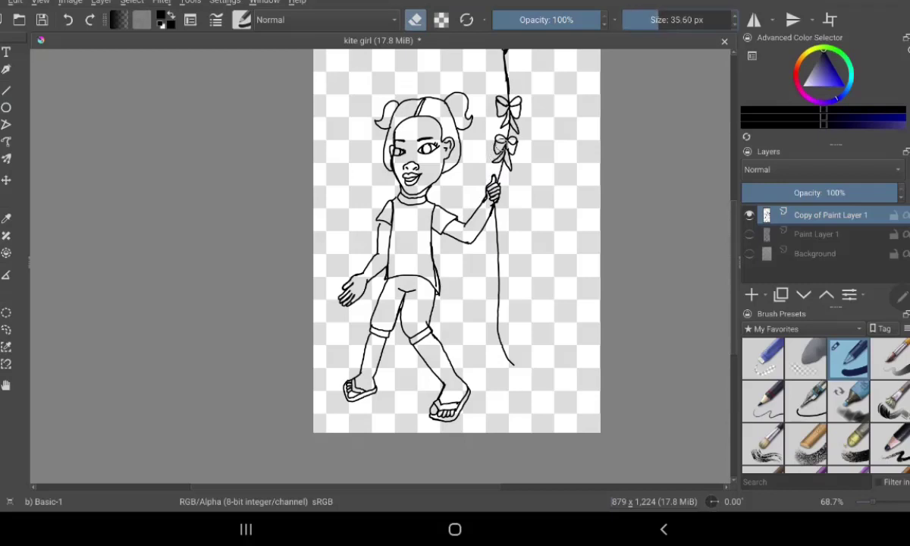
pyautogui.moveTo(506, 102)
pyautogui.mouseDown()
pyautogui.moveTo(500, 148)
pyautogui.moveTo(504, 55)
pyautogui.moveTo(516, 150)
pyautogui.moveTo(493, 156)
pyautogui.moveTo(483, 192)
pyautogui.moveTo(497, 314)
pyautogui.moveTo(477, 199)
pyautogui.moveTo(434, 214)
pyautogui.moveTo(413, 235)
pyautogui.moveTo(429, 227)
pyautogui.moveTo(444, 248)
pyautogui.moveTo(450, 388)
pyautogui.moveTo(461, 392)
pyautogui.moveTo(447, 357)
pyautogui.moveTo(437, 406)
pyautogui.moveTo(412, 318)
pyautogui.moveTo(432, 347)
pyautogui.moveTo(406, 303)
pyautogui.moveTo(401, 256)
pyautogui.moveTo(348, 391)
pyautogui.moveTo(370, 412)
pyautogui.moveTo(377, 384)
pyautogui.moveTo(355, 339)
pyautogui.moveTo(351, 262)
pyautogui.moveTo(333, 317)
pyautogui.moveTo(392, 244)
pyautogui.moveTo(377, 218)
pyautogui.mouseUp()
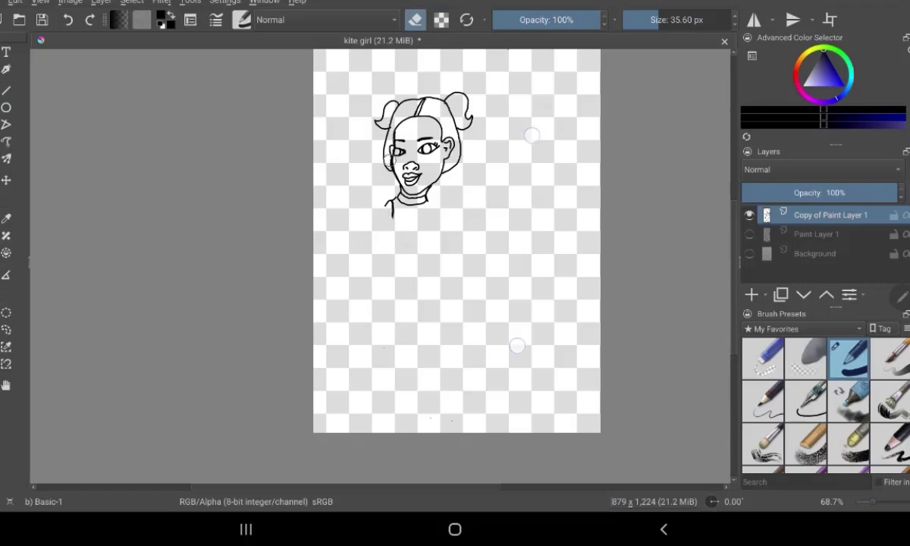
pyautogui.scroll(2, 520, 277)
pyautogui.scroll(2, 520, 277)
pyautogui.scroll(1, 520, 276)
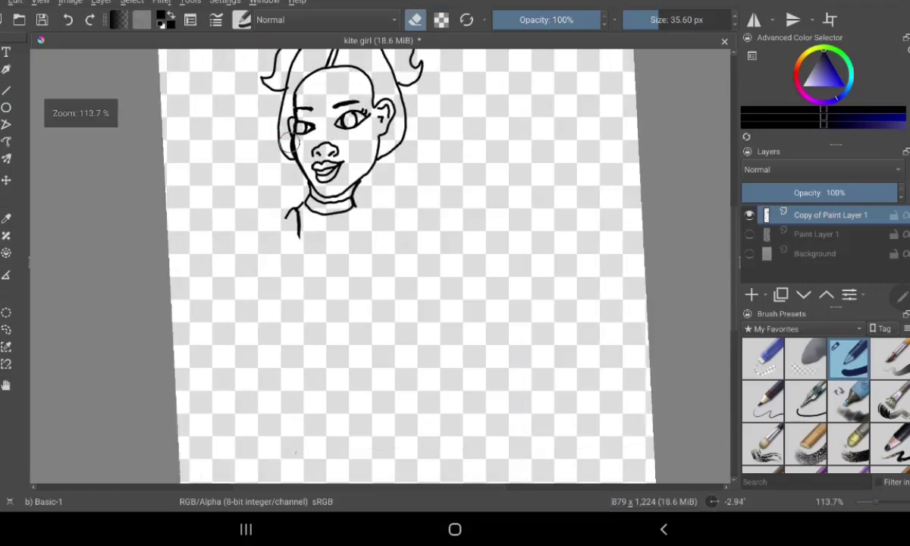
pyautogui.moveTo(284, 237)
pyautogui.mouseDown()
pyautogui.moveTo(288, 209)
pyautogui.moveTo(309, 213)
pyautogui.mouseUp()
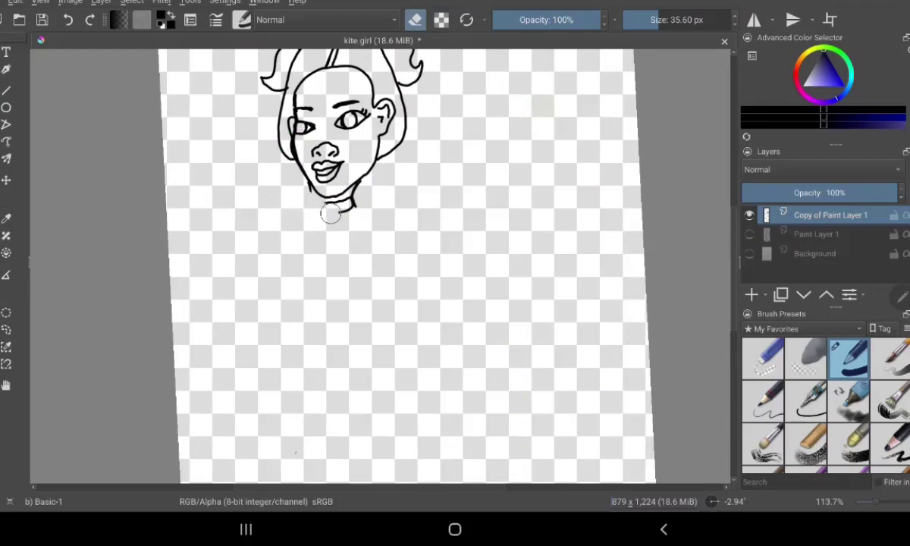
pyautogui.moveTo(331, 215)
pyautogui.mouseDown()
pyautogui.moveTo(321, 206)
pyautogui.moveTo(365, 192)
pyautogui.mouseUp()
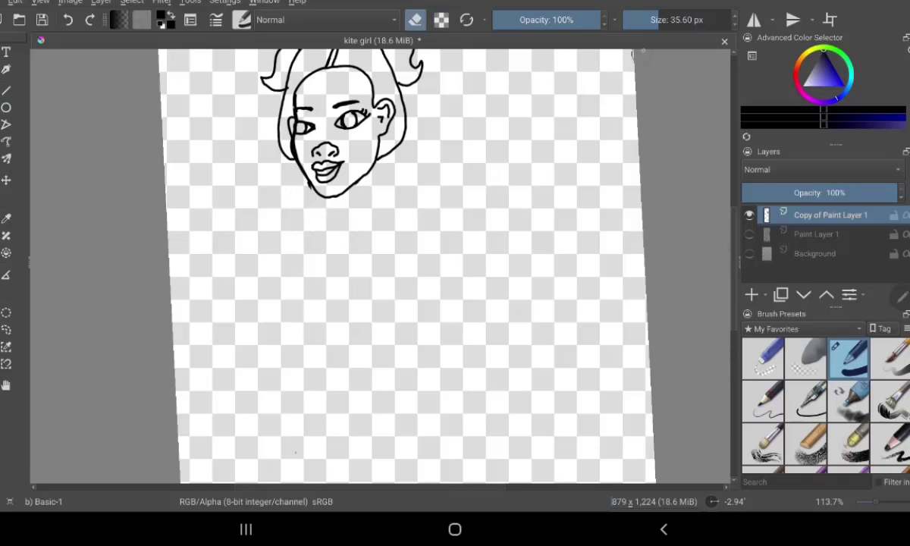
pyautogui.moveTo(680, 20); pyautogui.dragTo(626, 20)
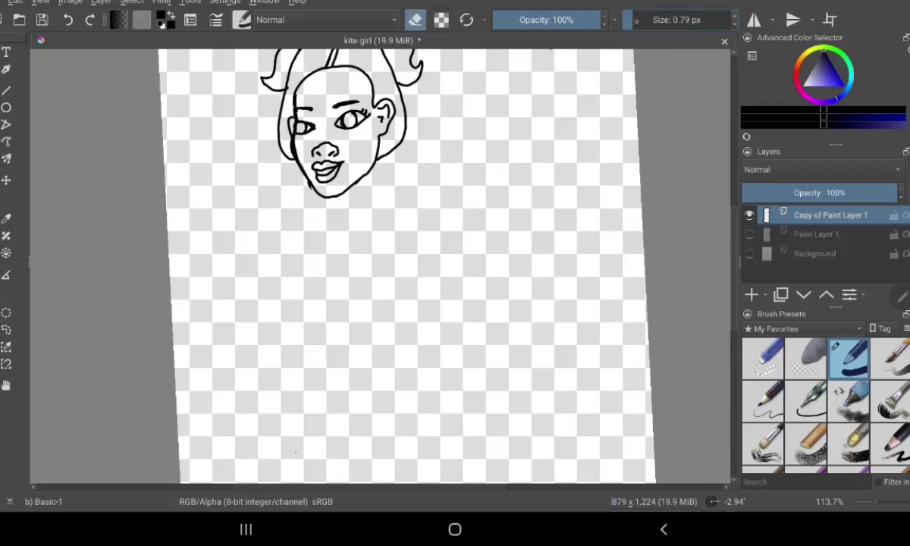
pyautogui.moveTo(644, 15); pyautogui.dragTo(631, 20)
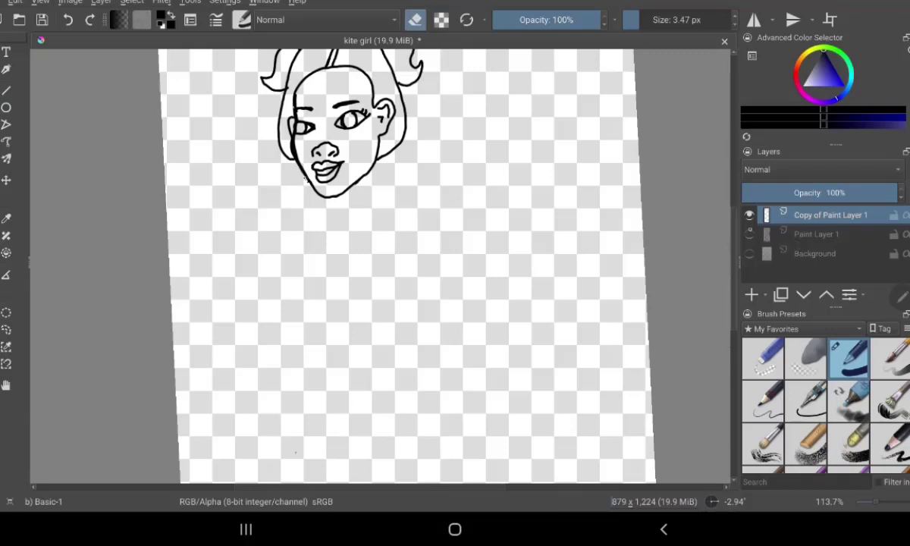
# Toggle visibility of Paint Layer 1 and Copy of Paint Layer 1 to compare head and body.
pyautogui.click(749, 235)
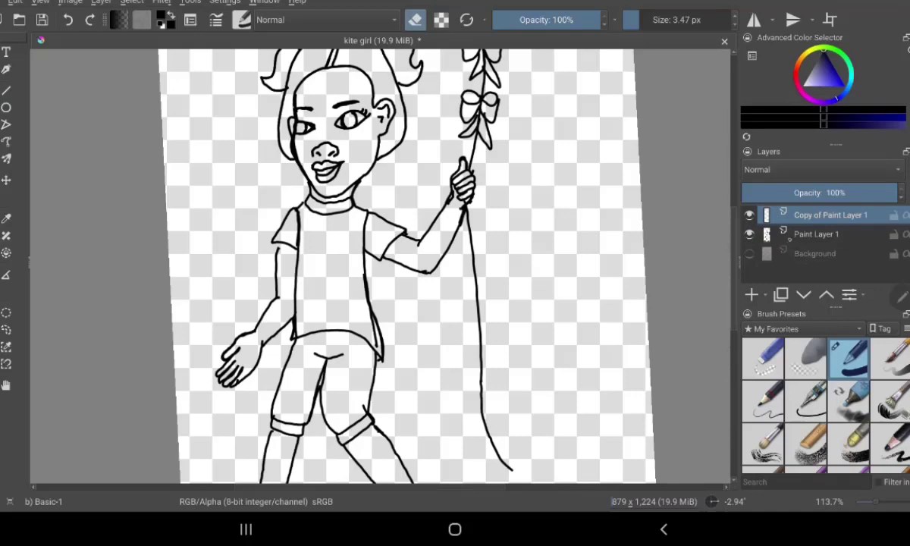
pyautogui.click(748, 234)
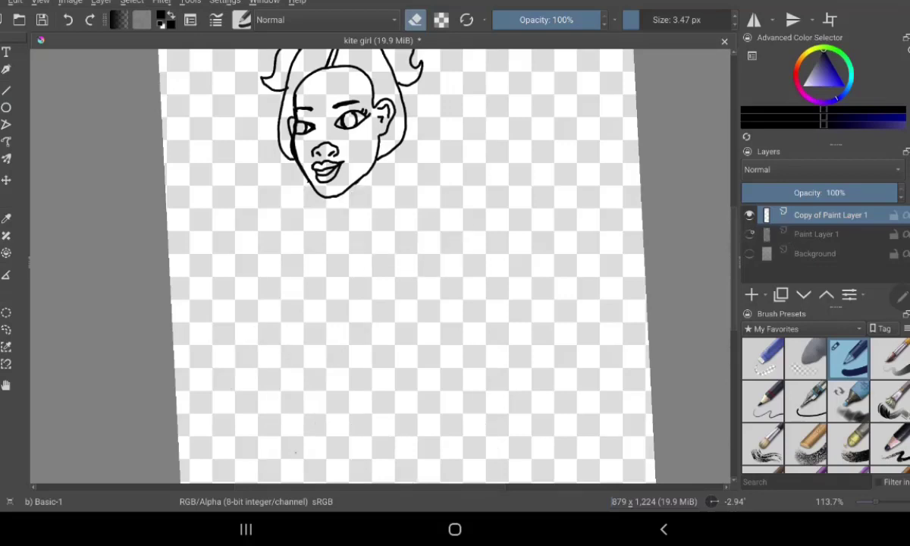
pyautogui.click(749, 234)
pyautogui.click(749, 215)
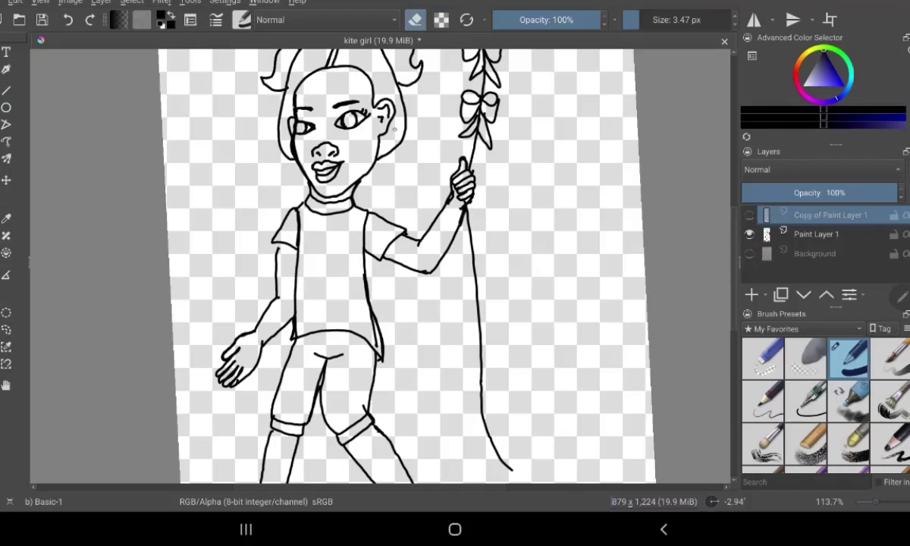
pyautogui.click(375, 114)
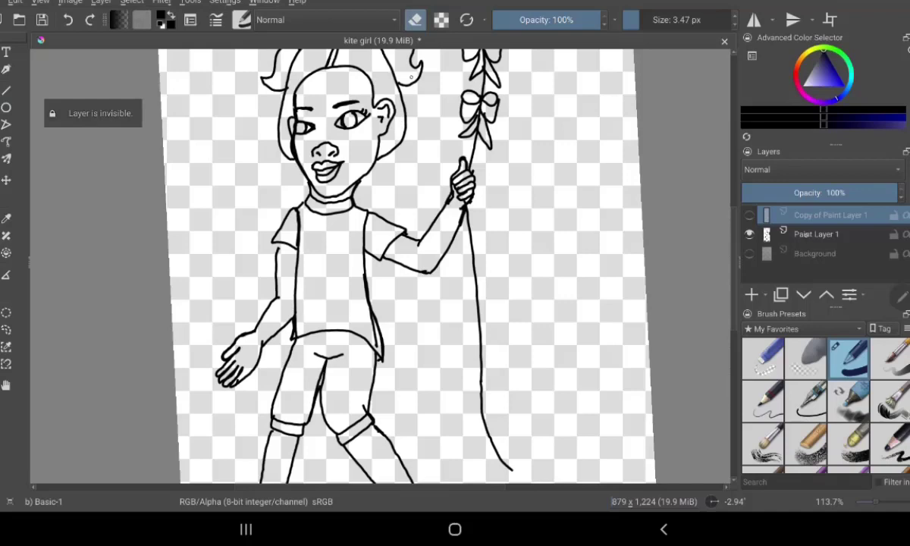
# Finish with the body layer shown, Paint Layer 1 active, and the redrawn head layer hidden.
pyautogui.click(765, 235)
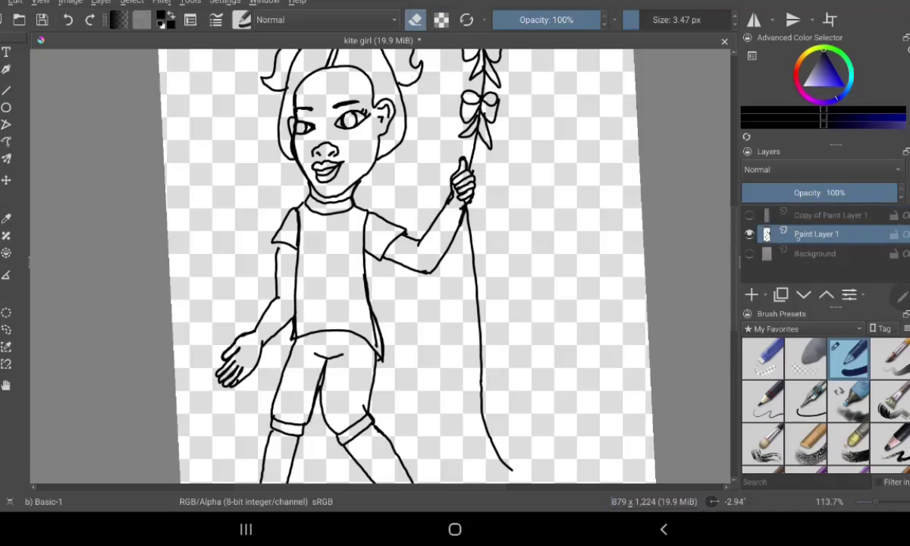
pyautogui.click(765, 215)
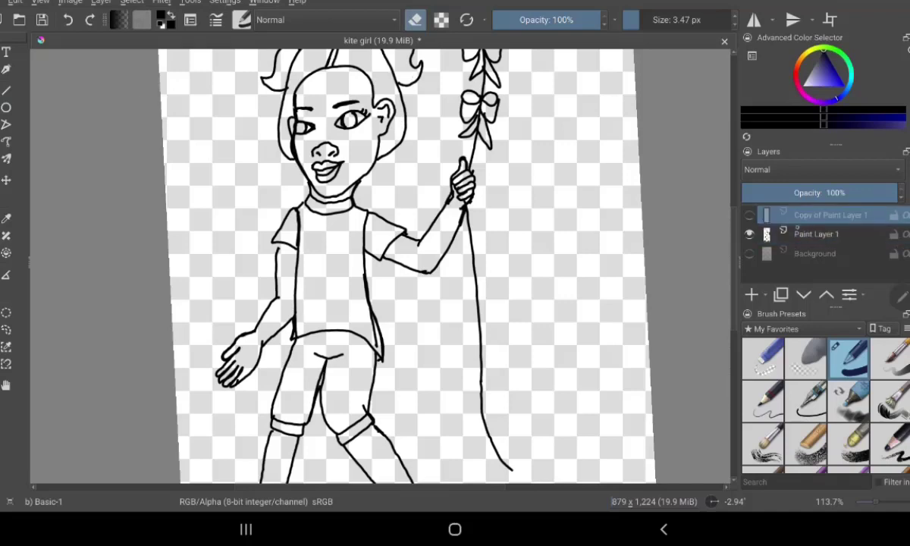
pyautogui.click(749, 234)
pyautogui.click(749, 215)
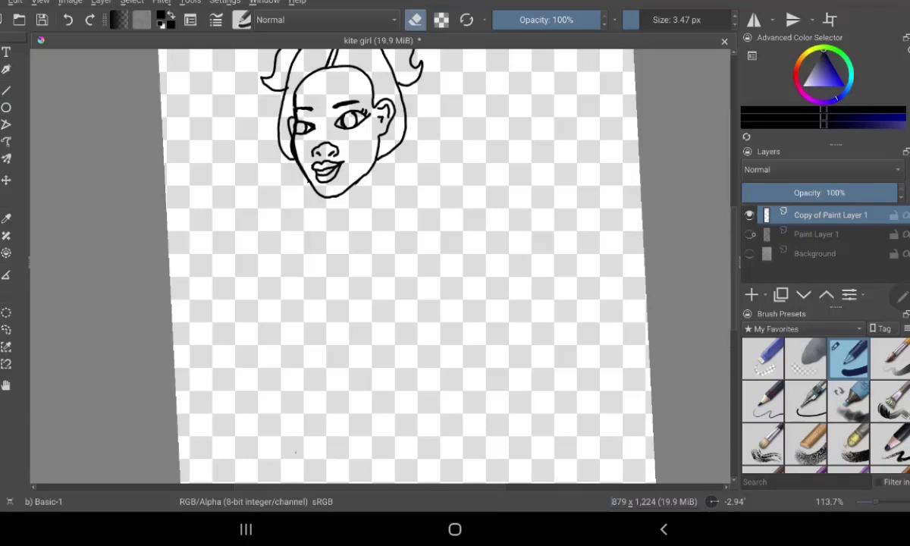
pyautogui.click(748, 234)
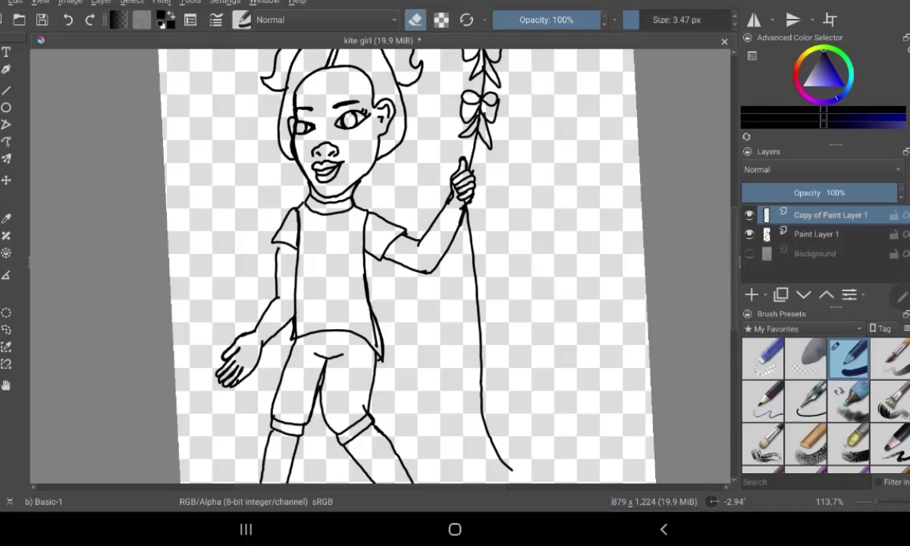
pyautogui.click(749, 215)
pyautogui.click(816, 235)
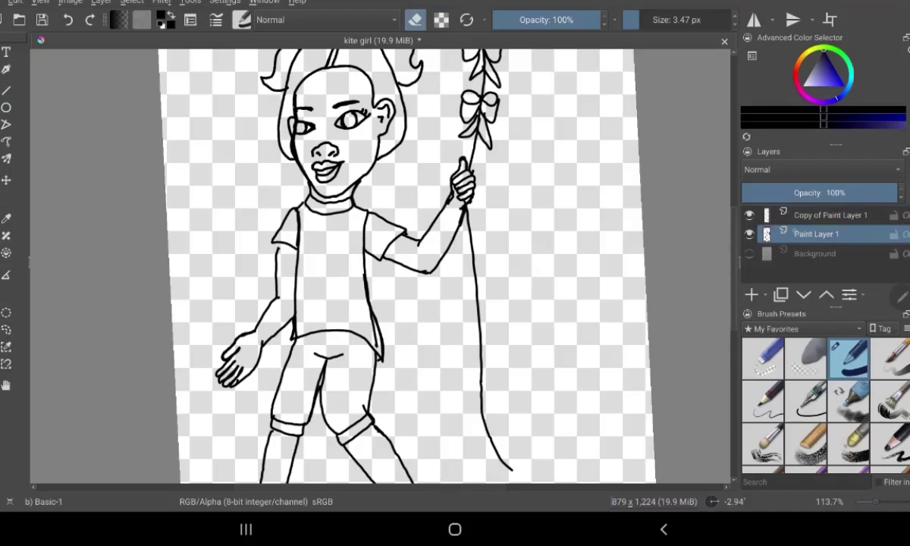
# Erase the old head, eyes and eyebrow from Paint Layer 1, then show and select Copy of Paint Layer 1.
pyautogui.moveTo(376, 83)
pyautogui.mouseDown()
pyautogui.moveTo(364, 129)
pyautogui.moveTo(379, 155)
pyautogui.moveTo(334, 155)
pyautogui.moveTo(338, 163)
pyautogui.moveTo(373, 148)
pyautogui.mouseUp()
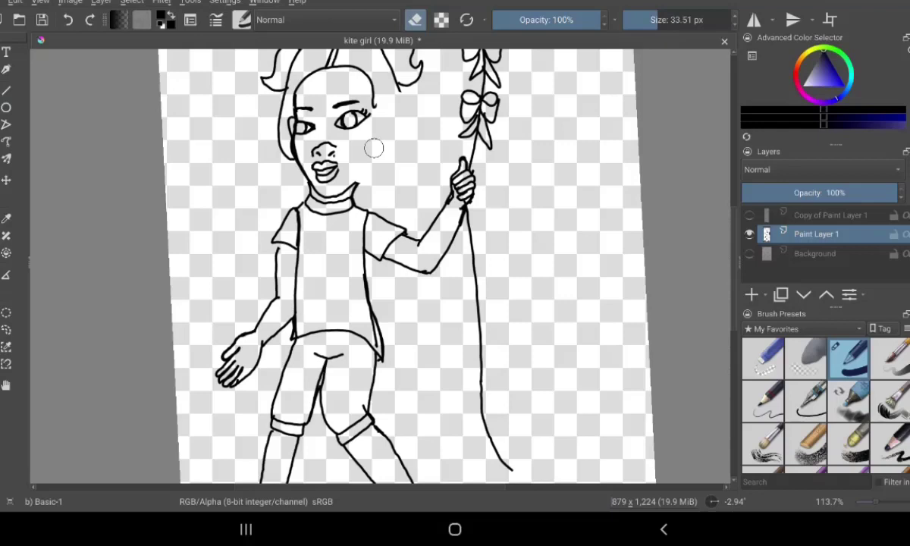
pyautogui.moveTo(345, 114)
pyautogui.mouseDown()
pyautogui.moveTo(298, 123)
pyautogui.moveTo(286, 140)
pyautogui.moveTo(306, 162)
pyautogui.moveTo(288, 153)
pyautogui.moveTo(307, 173)
pyautogui.moveTo(291, 170)
pyautogui.moveTo(349, 184)
pyautogui.moveTo(324, 174)
pyautogui.moveTo(307, 148)
pyautogui.moveTo(325, 133)
pyautogui.moveTo(325, 93)
pyautogui.moveTo(326, 102)
pyautogui.moveTo(366, 107)
pyautogui.moveTo(408, 84)
pyautogui.moveTo(386, 59)
pyautogui.moveTo(282, 92)
pyautogui.moveTo(272, 47)
pyautogui.moveTo(307, 141)
pyautogui.mouseUp()
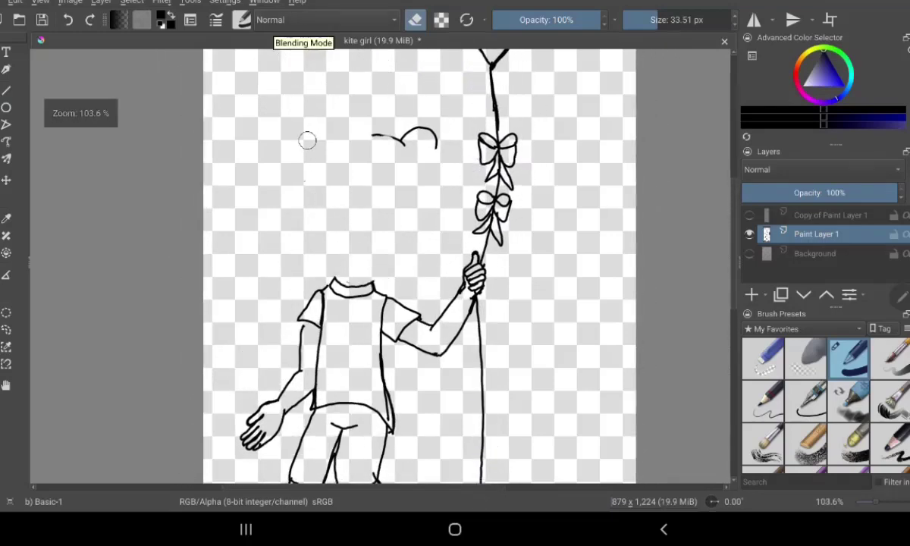
pyautogui.moveTo(379, 135)
pyautogui.mouseDown()
pyautogui.moveTo(413, 149)
pyautogui.moveTo(436, 132)
pyautogui.moveTo(366, 130)
pyautogui.mouseUp()
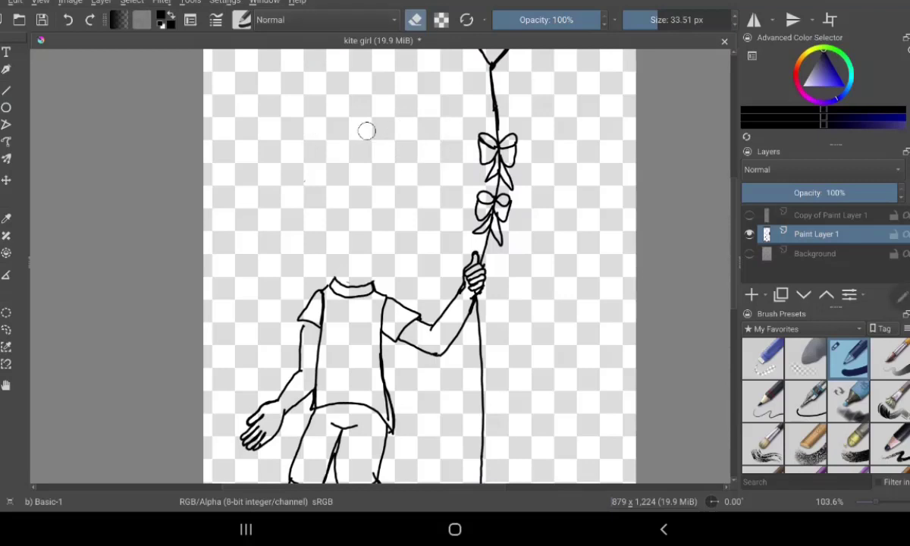
pyautogui.click(749, 215)
pyautogui.click(829, 215)
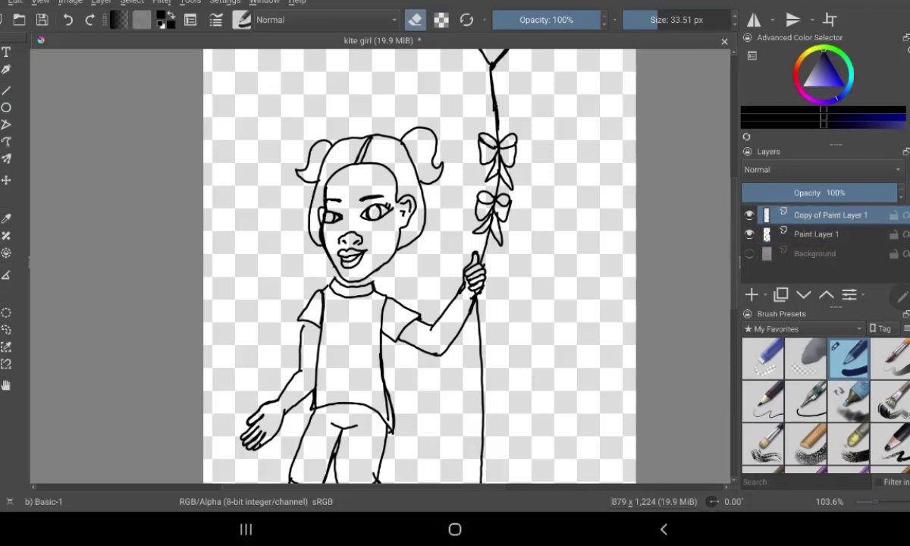
# Transform Copy of Paint Layer 1, warping the head slightly left onto the neck, and apply it.
pyautogui.hotkey('ctrl', 't')
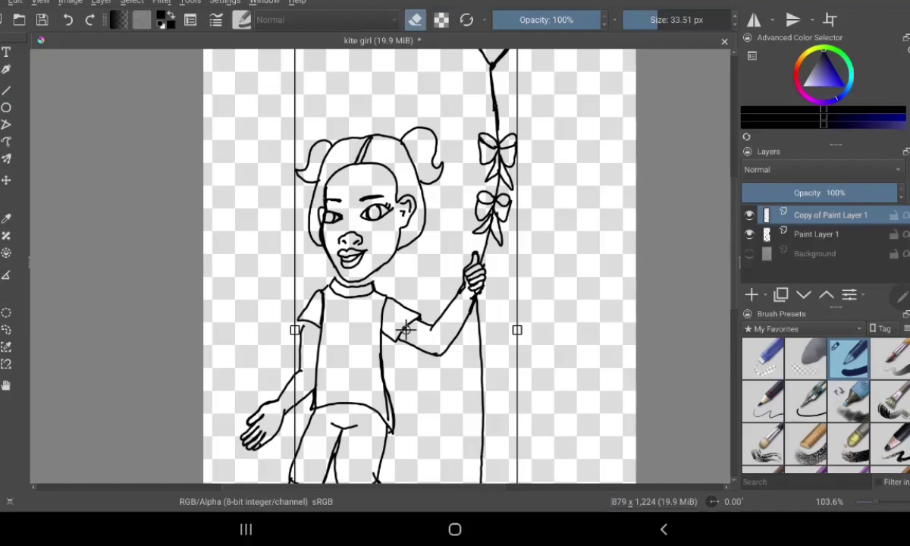
pyautogui.scroll(-5, 596, 324)
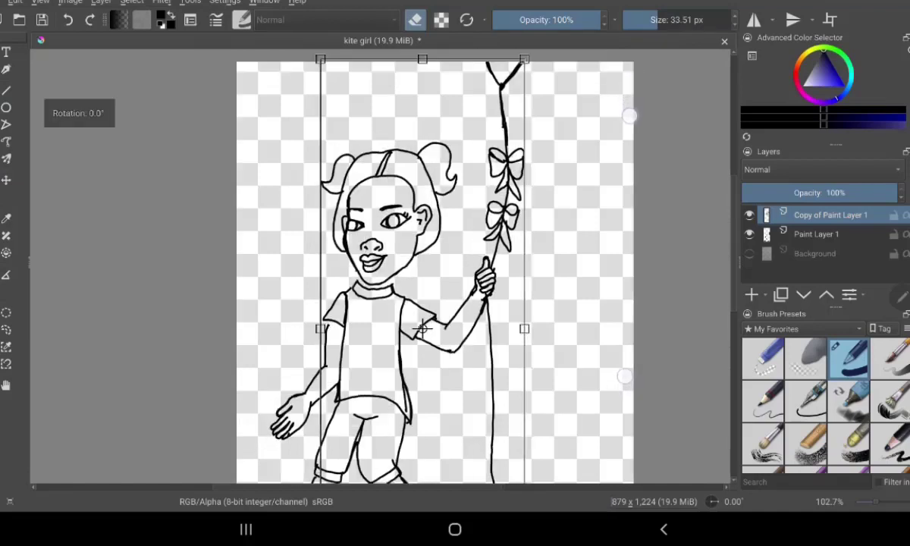
pyautogui.scroll(-1, 618, 271)
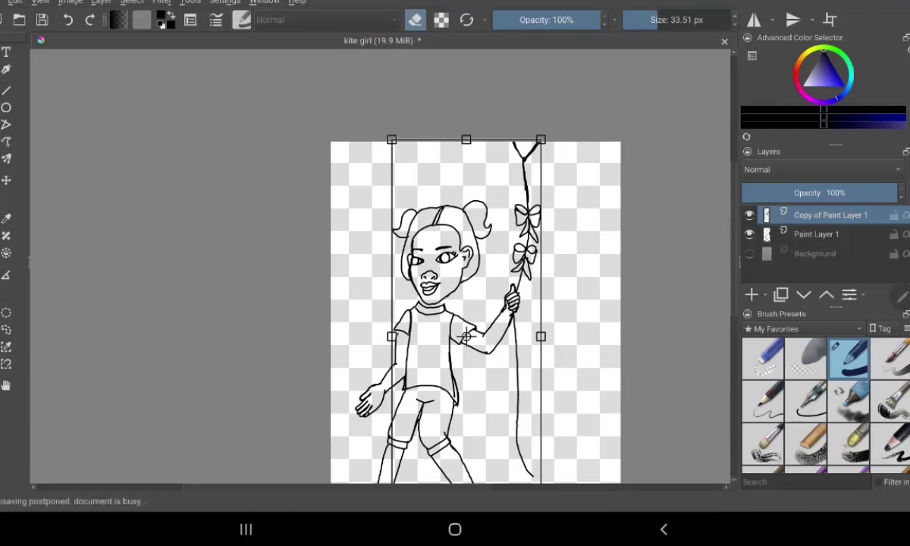
pyautogui.press('Return')
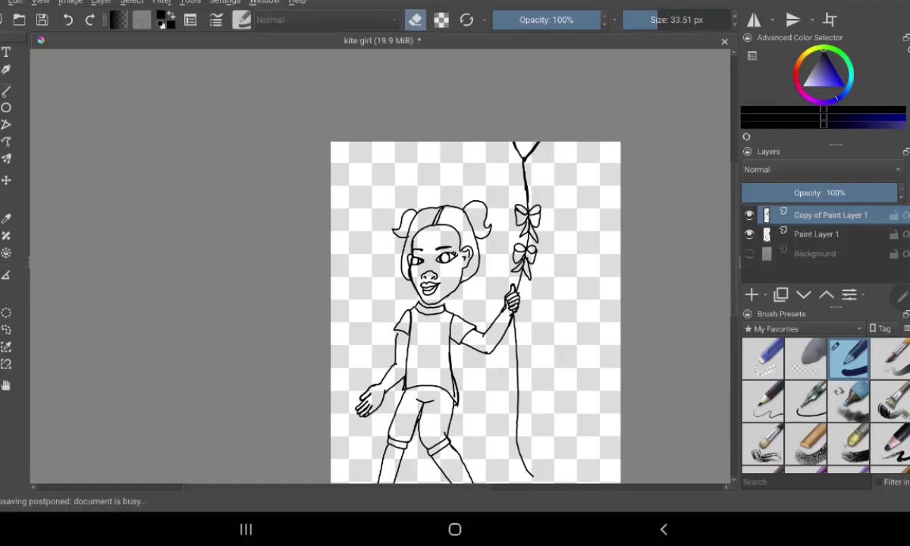
pyautogui.hotkey('ctrl', 't')
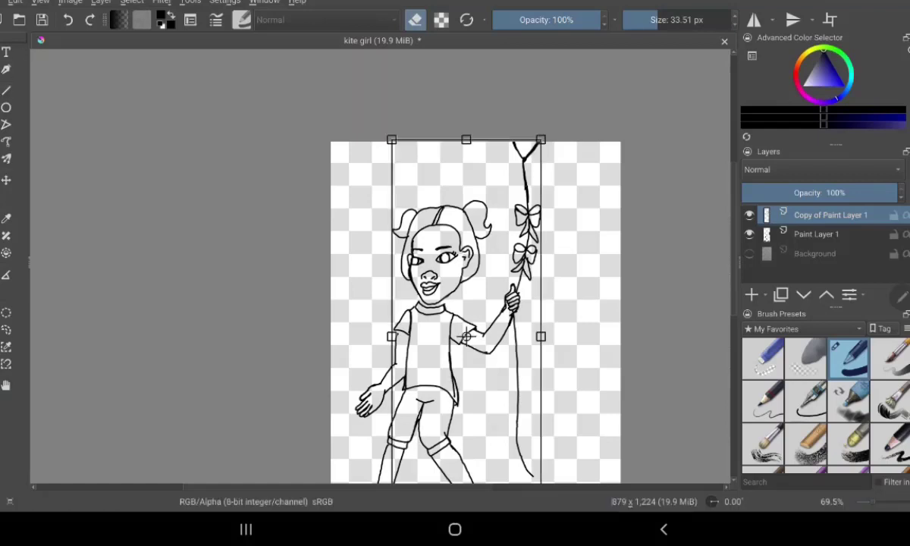
pyautogui.moveTo(439, 250); pyautogui.dragTo(428, 250)
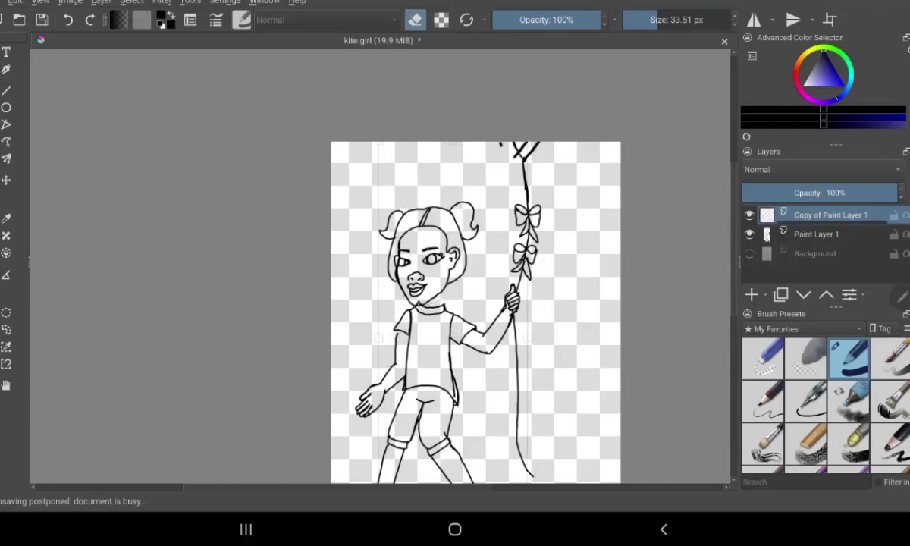
pyautogui.press('Return')
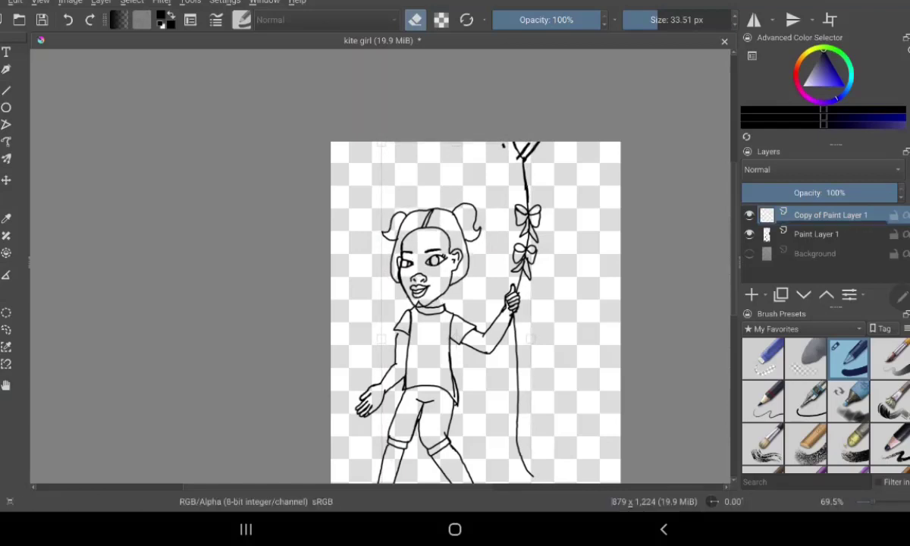
pyautogui.hotkey('ctrl', 't')
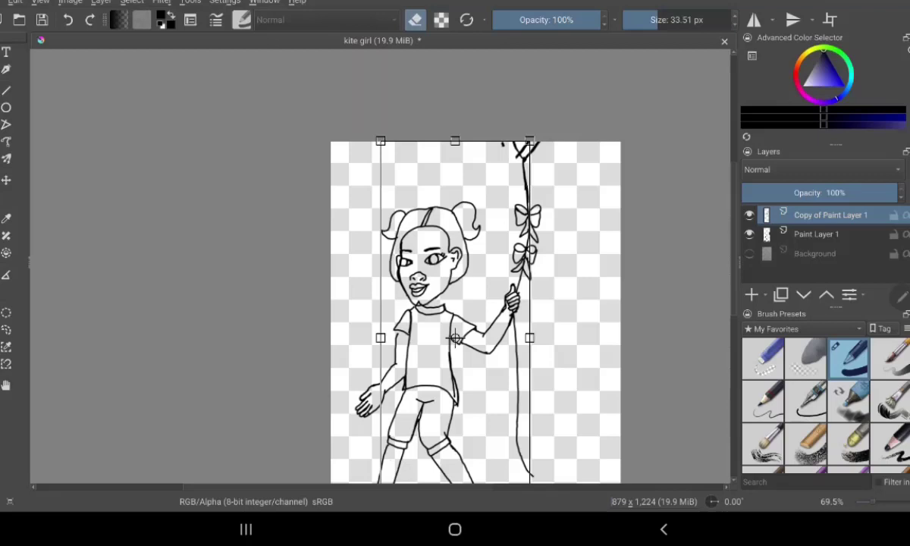
pyautogui.press('Return')
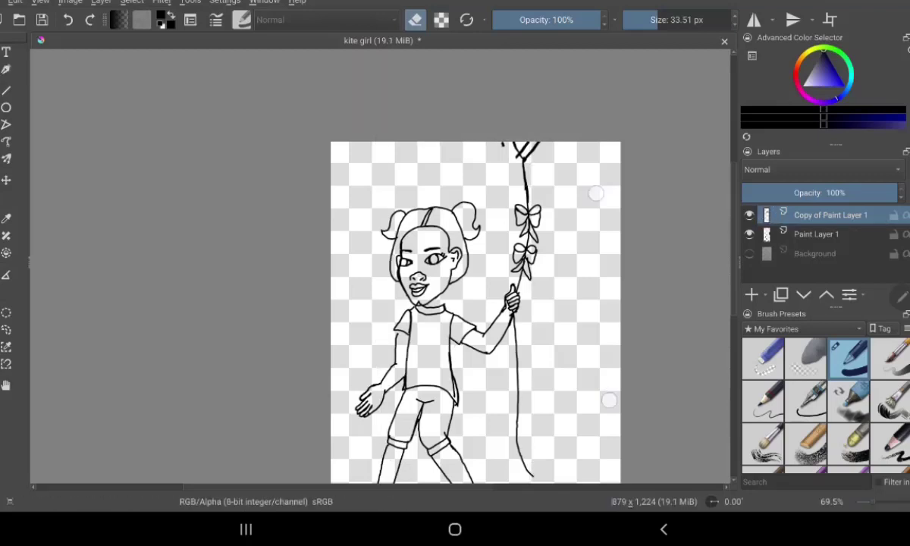
# On Copy of Paint Layer 1, erase part of the dark outline beside the girl's left eye.
pyautogui.scroll(5, 610, 262)
pyautogui.scroll(2, 610, 261)
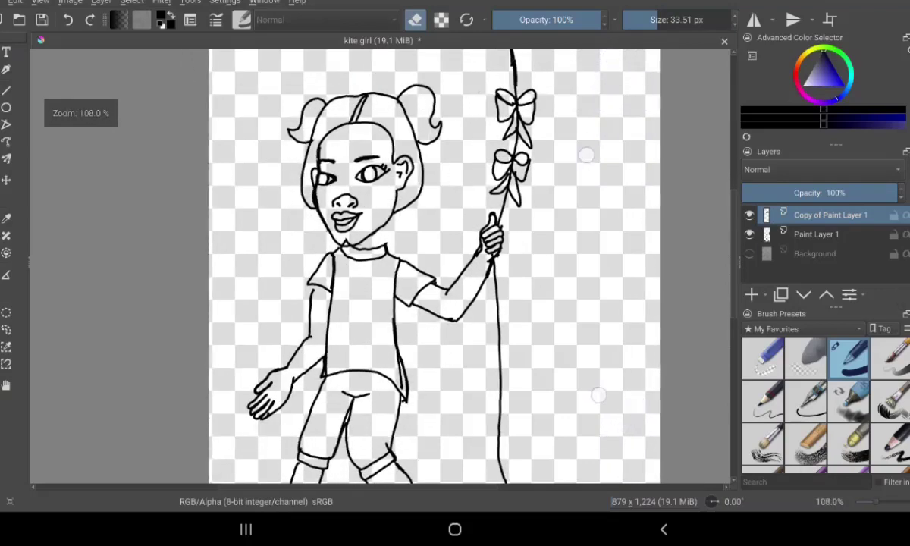
pyautogui.scroll(1, 605, 256)
pyautogui.scroll(1, 604, 256)
pyautogui.scroll(1, 605, 257)
pyautogui.scroll(1, 605, 256)
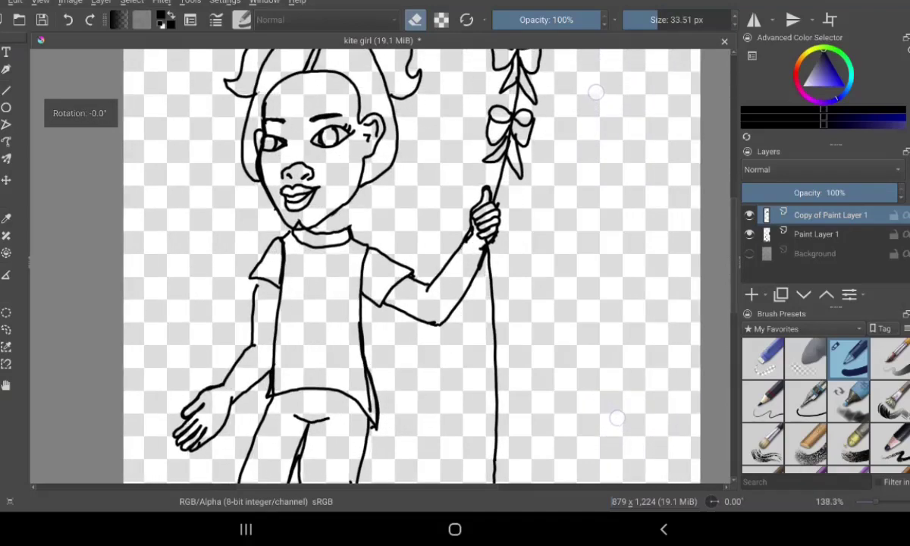
pyautogui.scroll(1, 583, 246)
pyautogui.scroll(1, 570, 235)
pyautogui.click(816, 233)
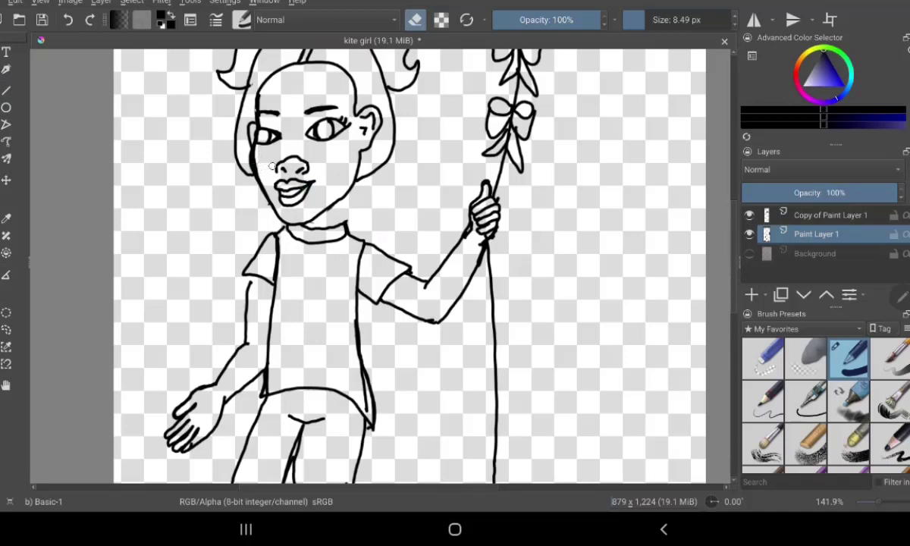
pyautogui.click(830, 215)
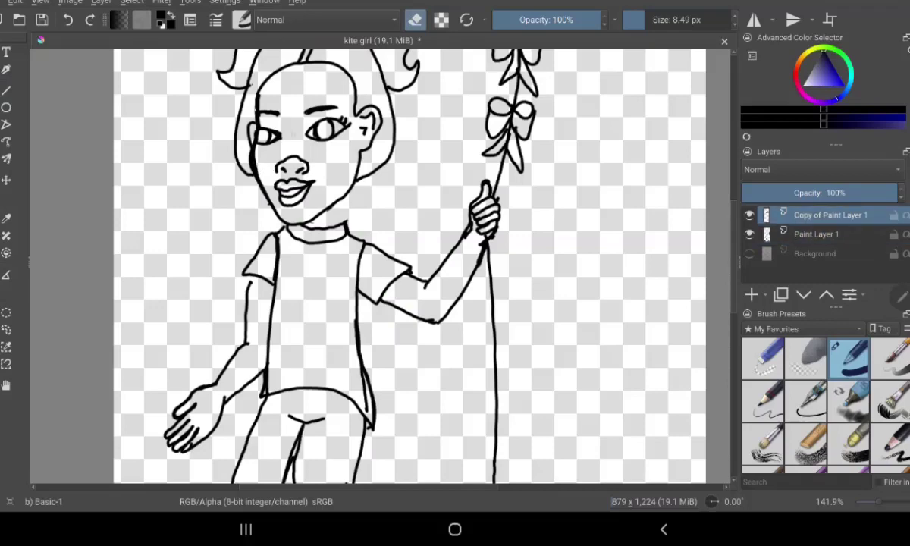
pyautogui.moveTo(242, 143); pyautogui.dragTo(256, 157)
pyautogui.click(101, 2)
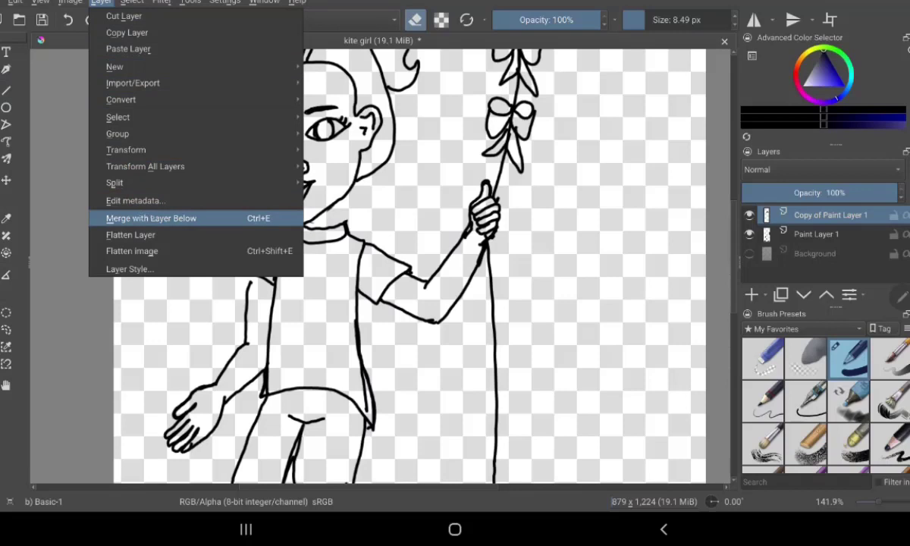
# Merge Copy of Paint Layer 1 down into Paint Layer 1, then test a neck stroke below the chin.
pyautogui.click(151, 217)
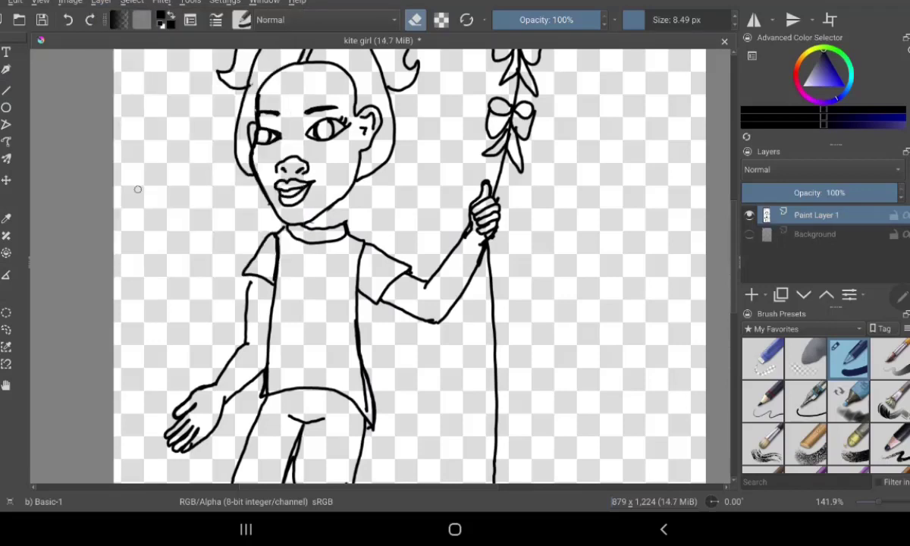
pyautogui.click(415, 20)
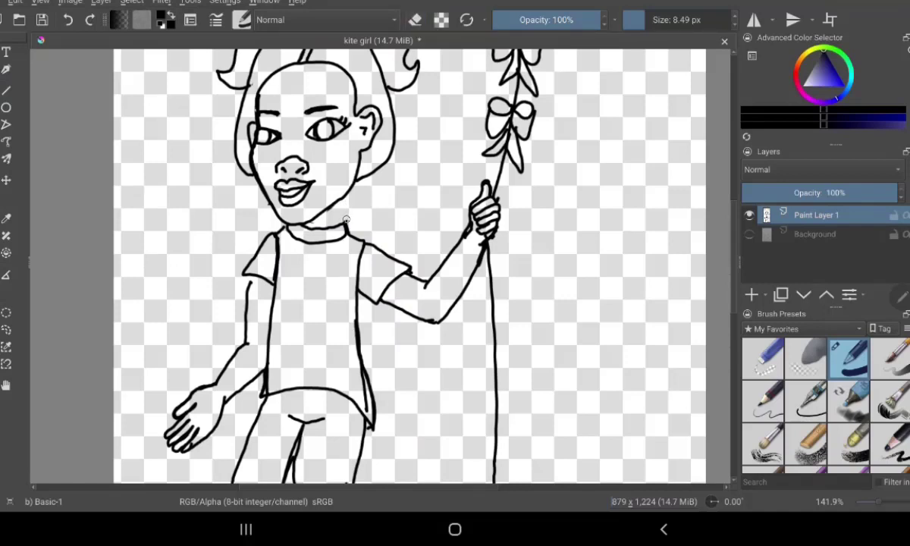
pyautogui.moveTo(347, 209); pyautogui.dragTo(346, 220)
pyautogui.hotkey('ctrl', 'z')
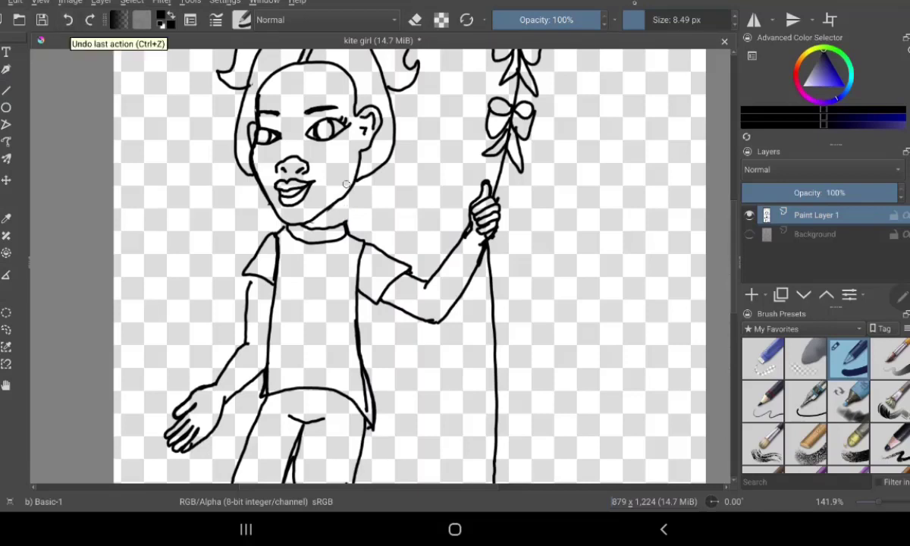
# Retry and undo the neck line below the chin, then reduce the brush size.
pyautogui.moveTo(345, 200); pyautogui.dragTo(345, 215)
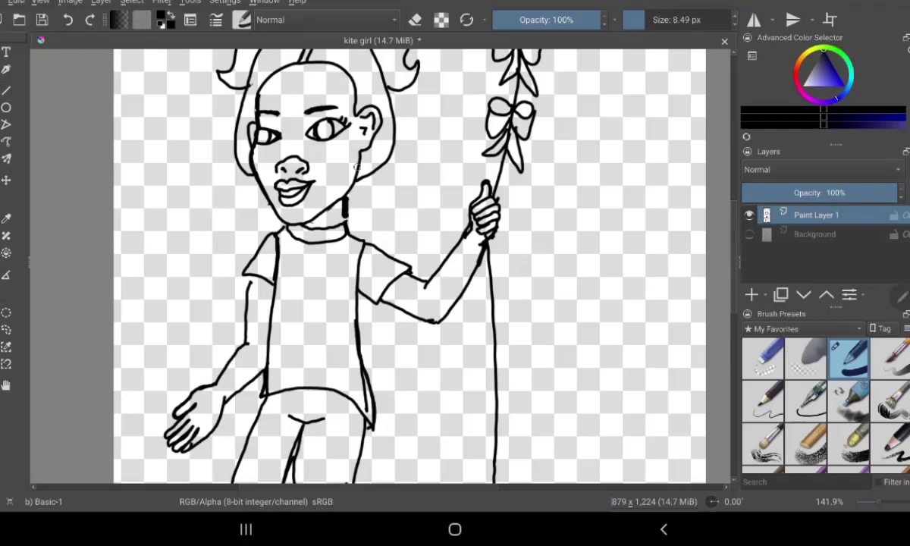
pyautogui.hotkey('ctrl', 'z')
pyautogui.press('[')
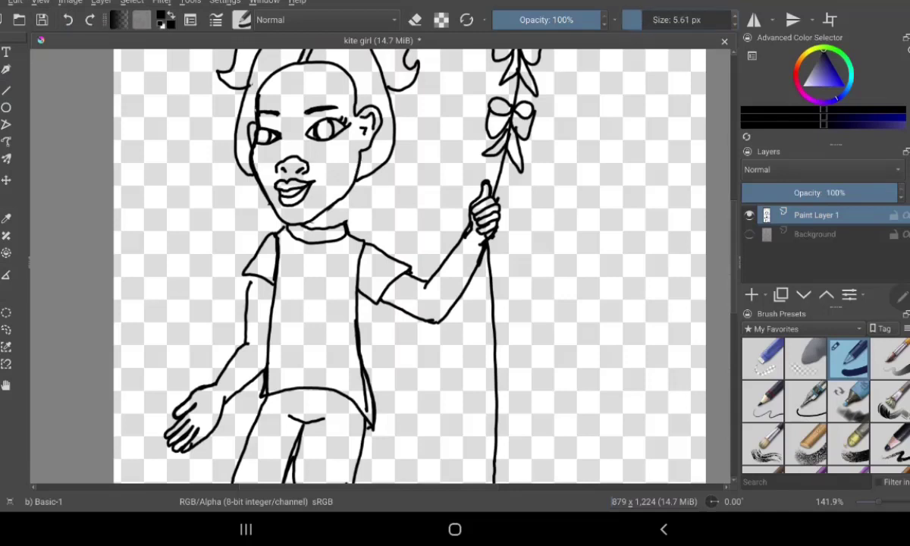
pyautogui.moveTo(645, 20)
pyautogui.mouseDown()
pyautogui.moveTo(661, 28)
pyautogui.moveTo(634, 15)
pyautogui.mouseUp()
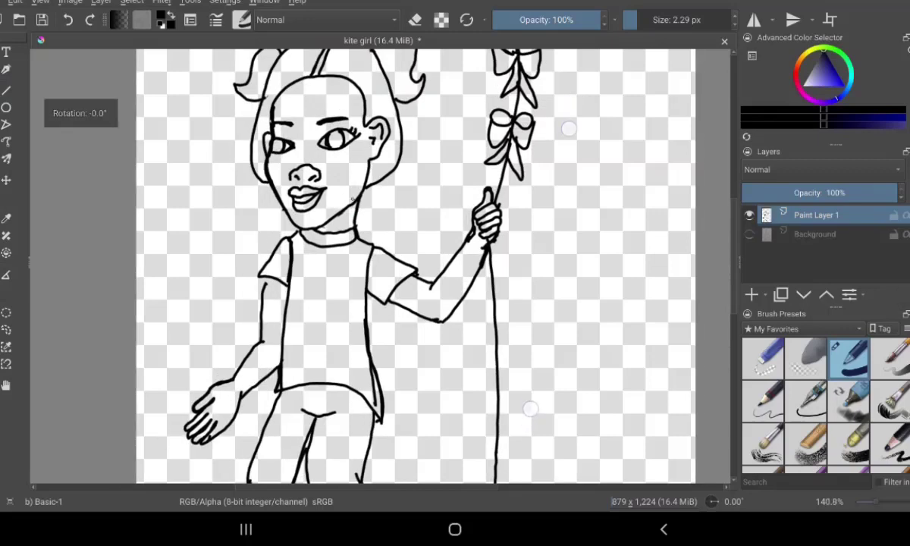
# Zoom out to review the whole kite girl drawing.
pyautogui.scroll(-3, 556, 263)
pyautogui.scroll(-3, 555, 263)
pyautogui.scroll(-2, 555, 264)
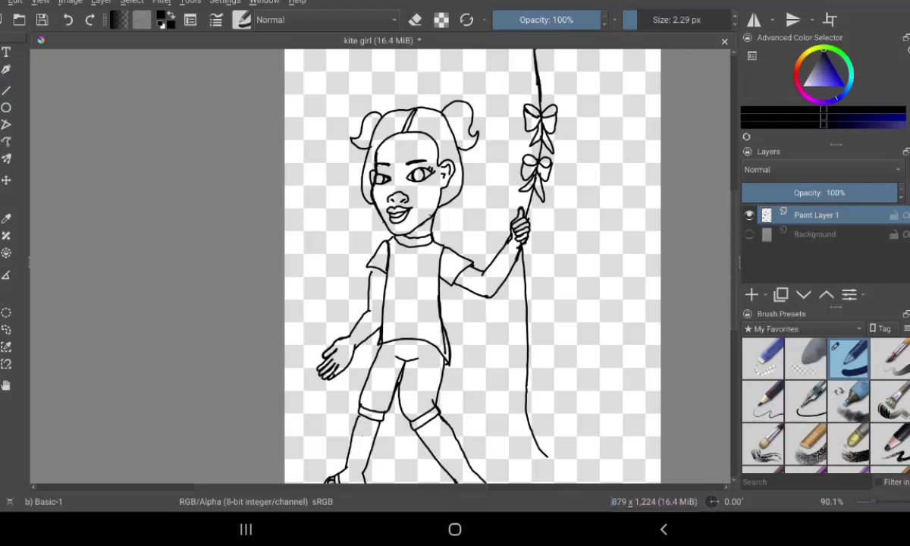
pyautogui.scroll(-2, 588, 239)
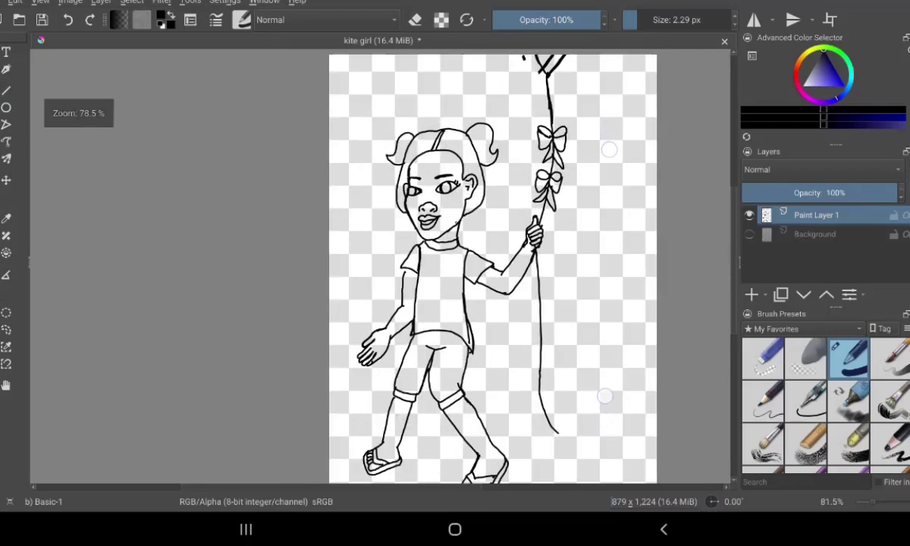
pyautogui.scroll(-1, 588, 239)
pyautogui.scroll(1, 588, 238)
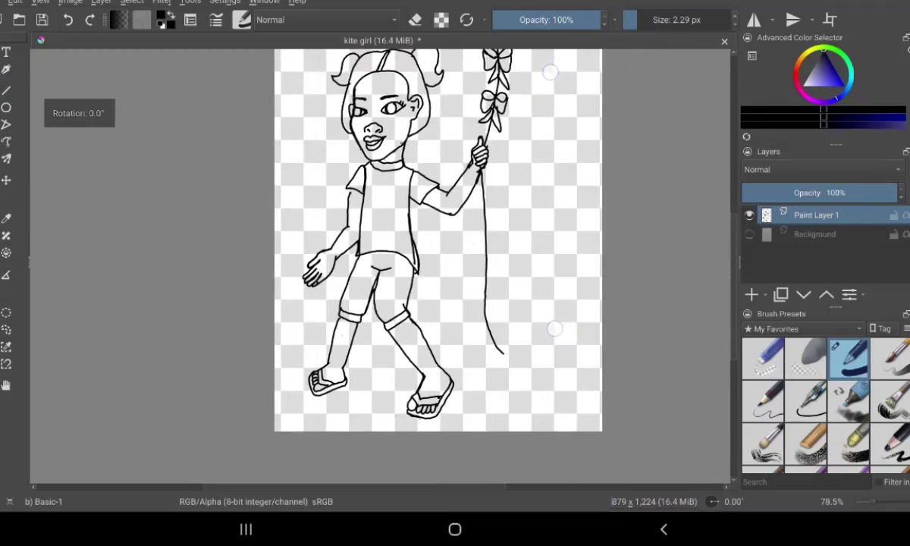
pyautogui.scroll(-1, 552, 193)
pyautogui.scroll(-1, 549, 207)
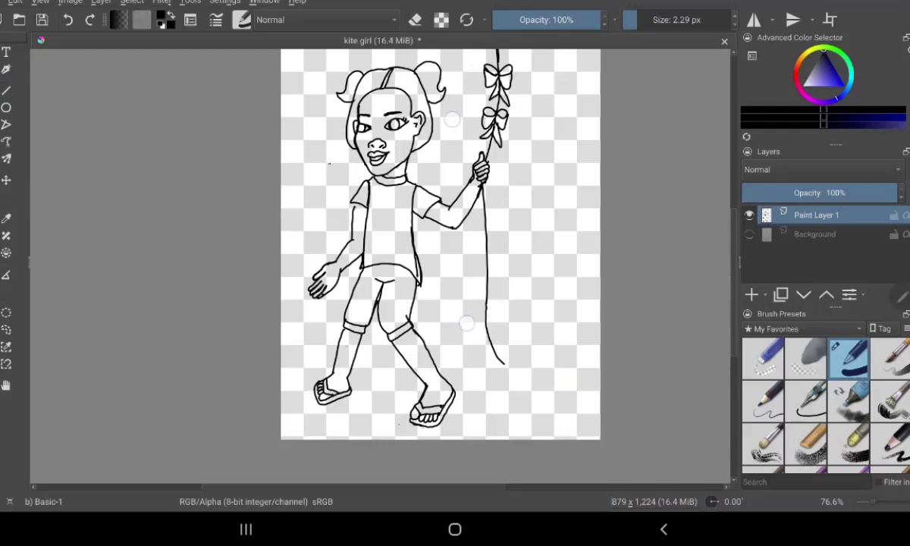
# Erase stray parts of the shirt's right edge and lower-left lines.
pyautogui.scroll(2, 447, 227)
pyautogui.scroll(3, 468, 262)
pyautogui.scroll(2, 469, 261)
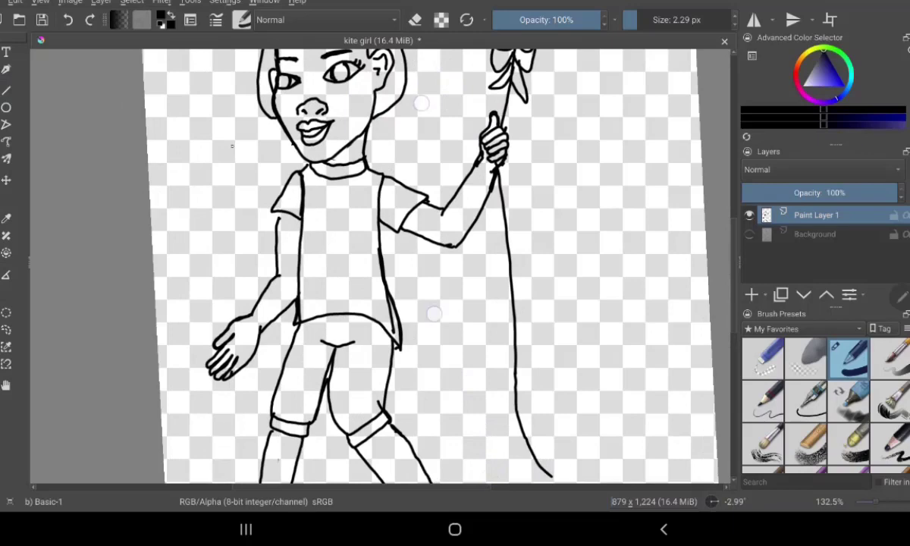
pyautogui.scroll(2, 441, 243)
pyautogui.scroll(2, 442, 243)
pyautogui.scroll(1, 442, 242)
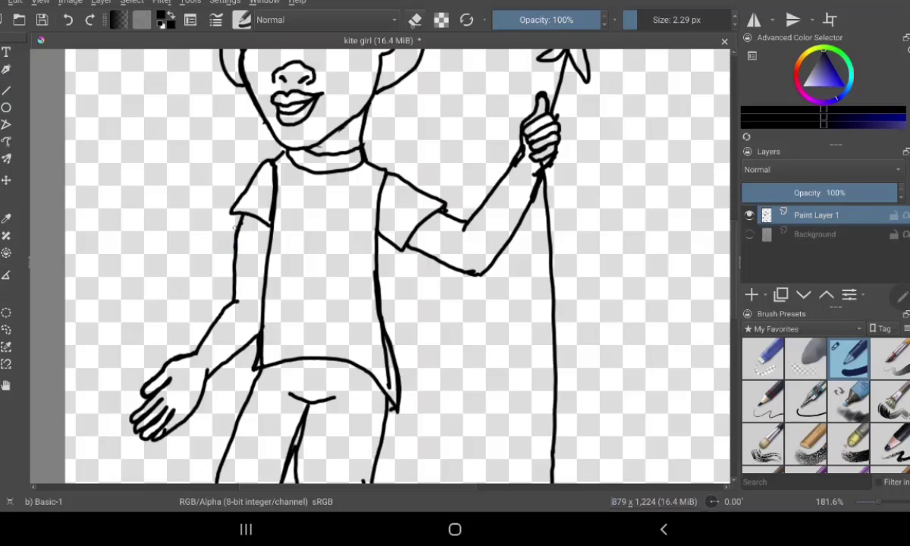
pyautogui.click(415, 20)
pyautogui.moveTo(378, 345); pyautogui.dragTo(389, 377)
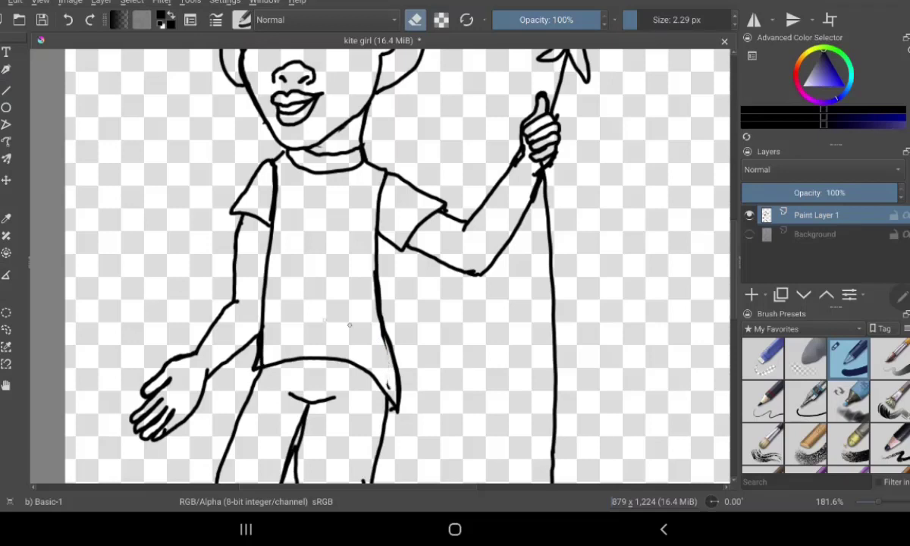
pyautogui.moveTo(264, 348); pyautogui.dragTo(257, 364)
# Draw a thin 0.97 px lower eyelid crease under the right eye, erasing and redrawing its left end.
pyautogui.scroll(4, 278, 268)
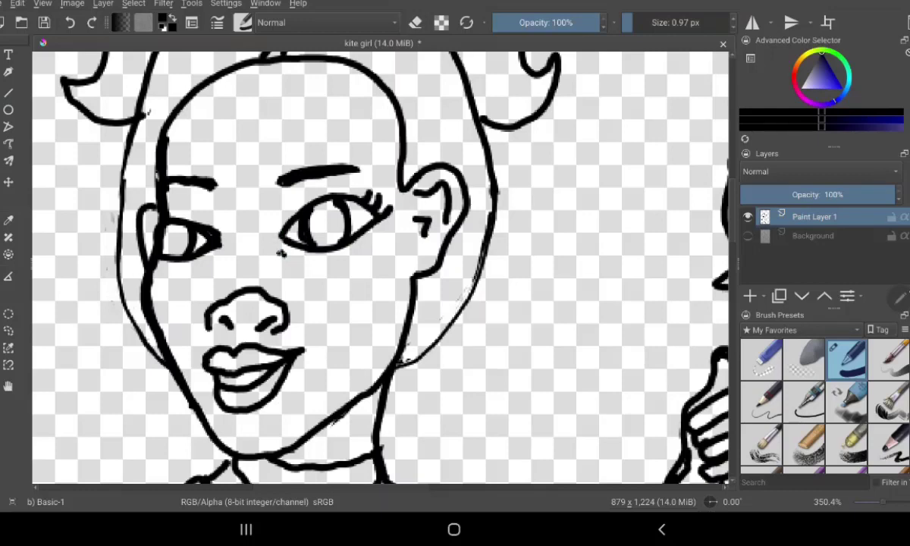
pyautogui.moveTo(279, 253)
pyautogui.mouseDown()
pyautogui.moveTo(343, 254)
pyautogui.moveTo(379, 240)
pyautogui.mouseUp()
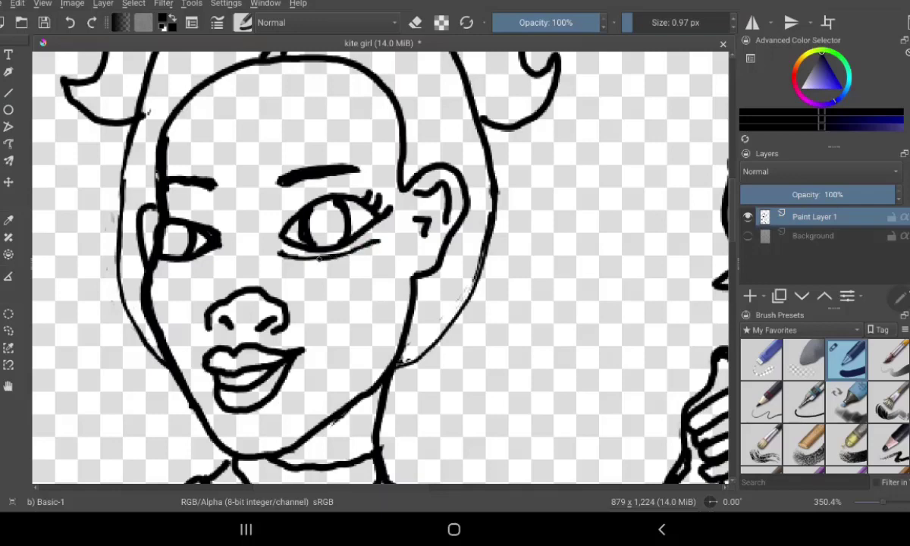
pyautogui.moveTo(282, 253); pyautogui.dragTo(270, 248)
pyautogui.click(415, 22)
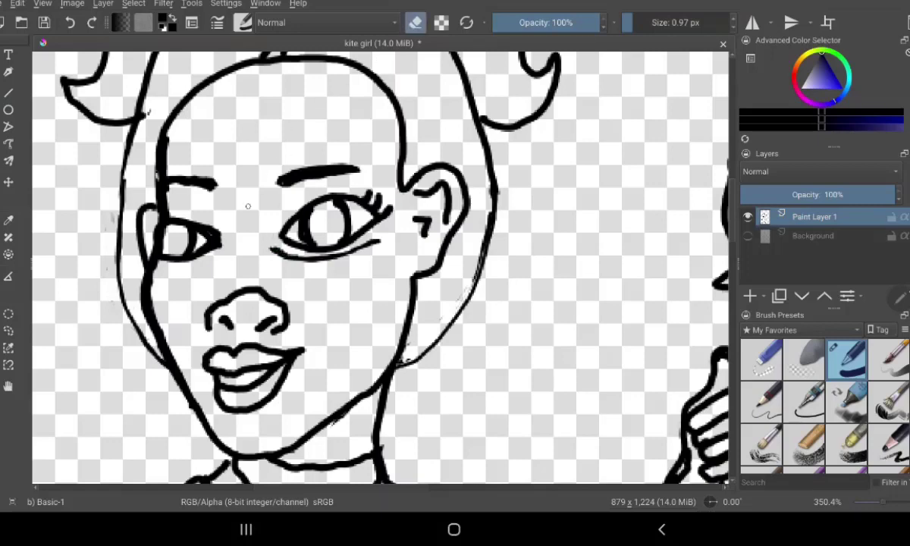
pyautogui.moveTo(269, 254)
pyautogui.mouseDown()
pyautogui.moveTo(318, 261)
pyautogui.moveTo(362, 241)
pyautogui.mouseUp()
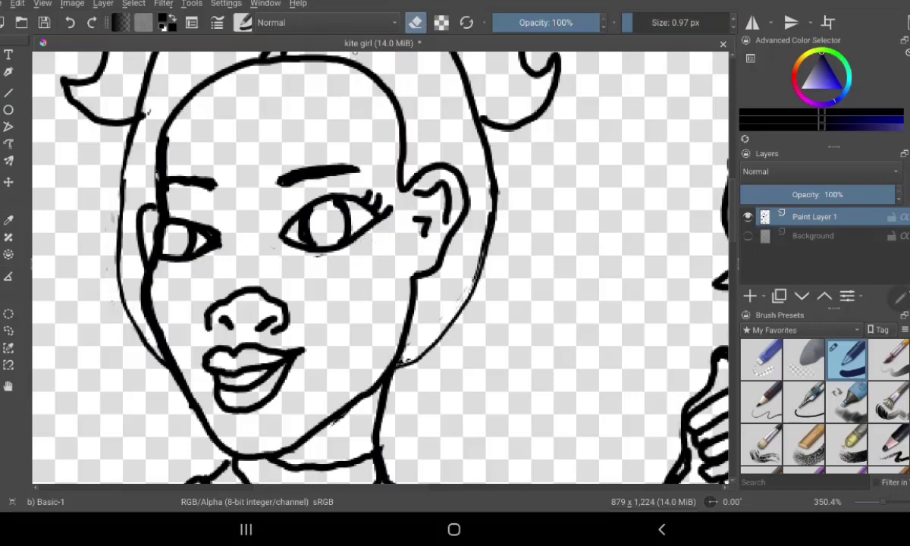
pyautogui.click(416, 22)
pyautogui.moveTo(288, 256)
pyautogui.mouseDown()
pyautogui.moveTo(327, 258)
pyautogui.moveTo(368, 244)
pyautogui.moveTo(288, 253)
pyautogui.moveTo(301, 215)
pyautogui.moveTo(349, 218)
pyautogui.moveTo(356, 232)
pyautogui.mouseUp()
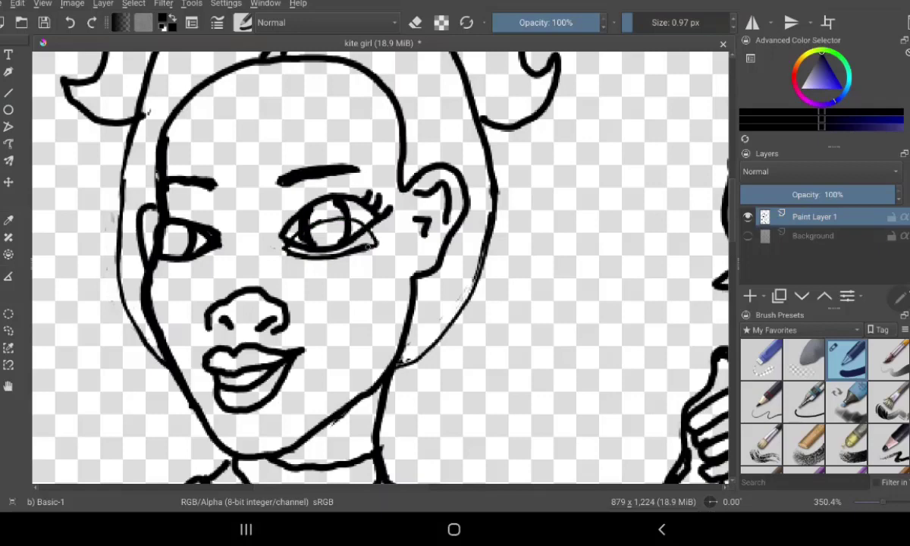
pyautogui.moveTo(282, 250)
pyautogui.mouseDown()
pyautogui.moveTo(345, 263)
pyautogui.moveTo(339, 244)
pyautogui.moveTo(271, 238)
pyautogui.mouseUp()
# Erase the right eye's lower lid, corner lines, lashes and outline, keeping only the eyebrow.
pyautogui.click(415, 22)
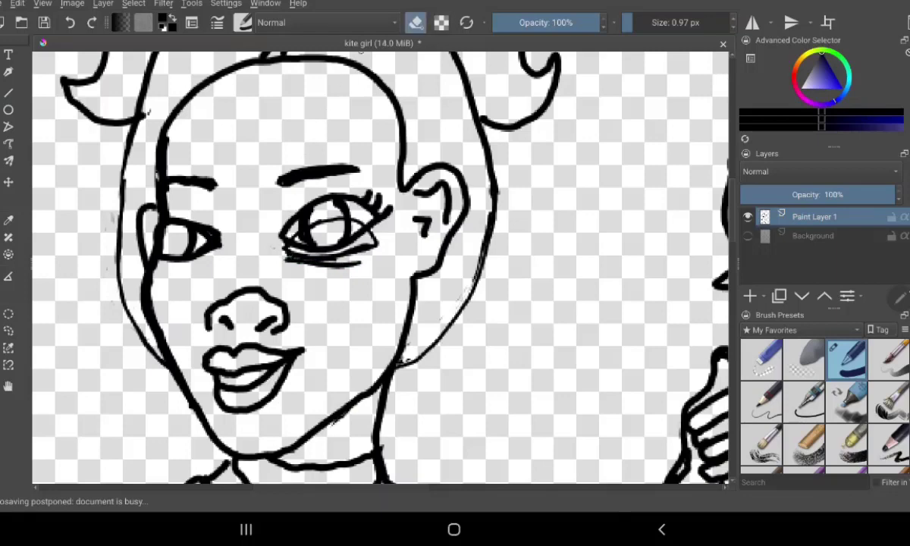
pyautogui.moveTo(307, 261)
pyautogui.mouseDown()
pyautogui.moveTo(279, 255)
pyautogui.moveTo(266, 232)
pyautogui.moveTo(303, 254)
pyautogui.mouseUp()
pyautogui.moveTo(272, 224)
pyautogui.mouseDown()
pyautogui.moveTo(332, 267)
pyautogui.moveTo(265, 220)
pyautogui.moveTo(303, 263)
pyautogui.mouseUp()
pyautogui.moveTo(266, 206)
pyautogui.mouseDown()
pyautogui.moveTo(307, 241)
pyautogui.moveTo(286, 226)
pyautogui.moveTo(342, 255)
pyautogui.moveTo(338, 241)
pyautogui.moveTo(314, 235)
pyautogui.moveTo(355, 229)
pyautogui.moveTo(329, 252)
pyautogui.moveTo(281, 211)
pyautogui.moveTo(321, 236)
pyautogui.mouseUp()
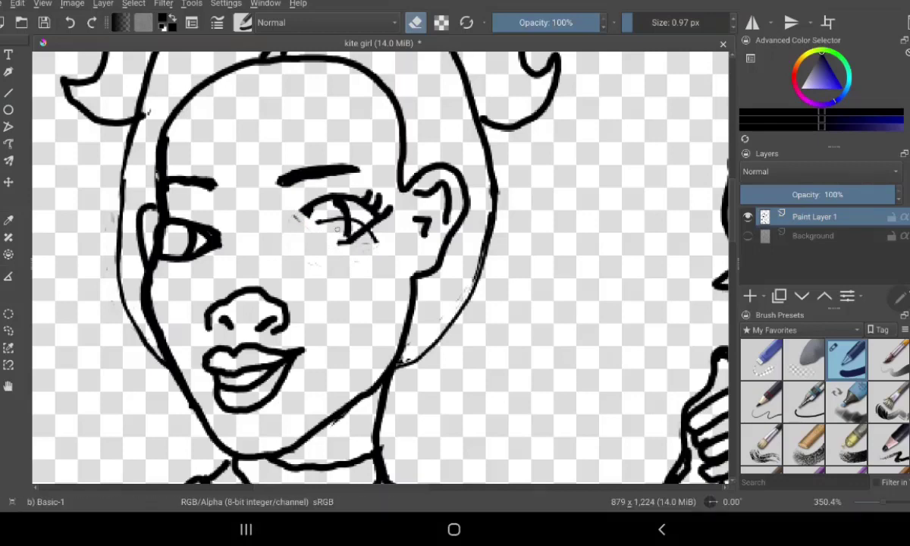
pyautogui.moveTo(341, 226)
pyautogui.mouseDown()
pyautogui.moveTo(357, 208)
pyautogui.moveTo(354, 228)
pyautogui.moveTo(384, 211)
pyautogui.moveTo(349, 212)
pyautogui.moveTo(336, 229)
pyautogui.mouseUp()
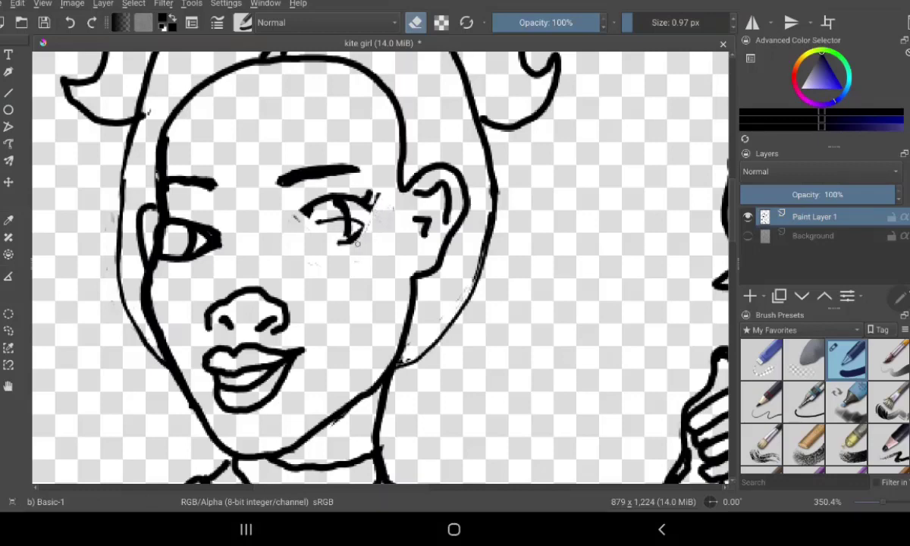
pyautogui.moveTo(350, 182)
pyautogui.mouseDown()
pyautogui.moveTo(322, 227)
pyautogui.moveTo(341, 179)
pyautogui.moveTo(330, 243)
pyautogui.mouseUp()
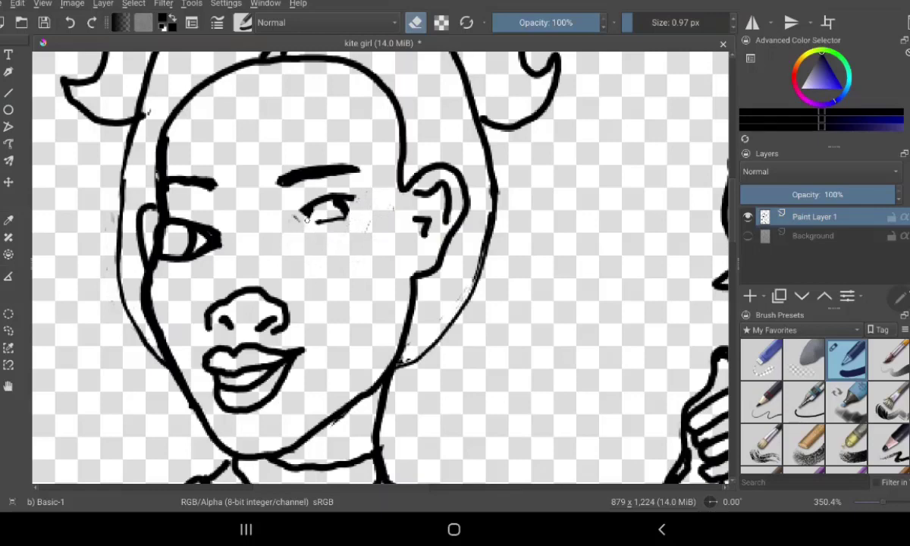
pyautogui.moveTo(288, 196)
pyautogui.mouseDown()
pyautogui.moveTo(298, 219)
pyautogui.moveTo(314, 182)
pyautogui.moveTo(340, 215)
pyautogui.moveTo(323, 201)
pyautogui.moveTo(341, 199)
pyautogui.mouseUp()
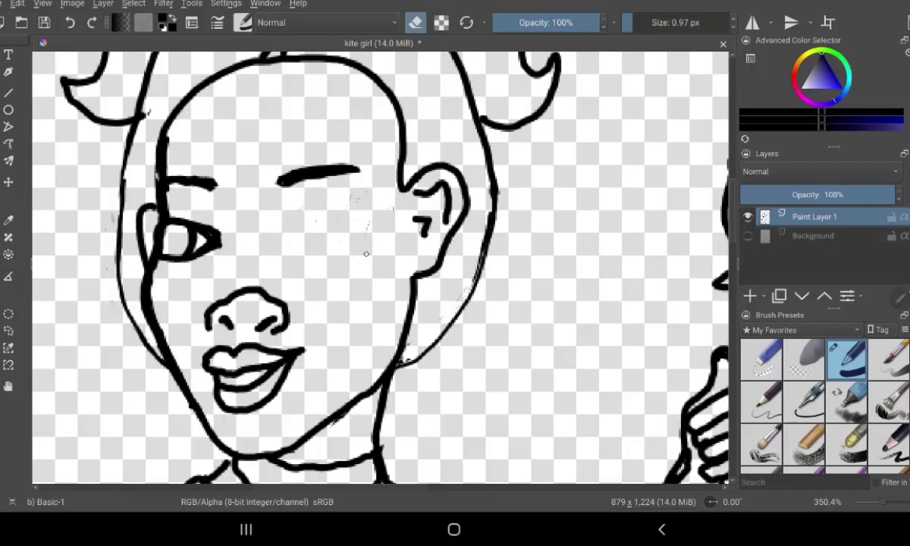
# Draw a new almond eye outline with iris edges and outer-corner lashes in the erased spot.
pyautogui.click(540, 540)
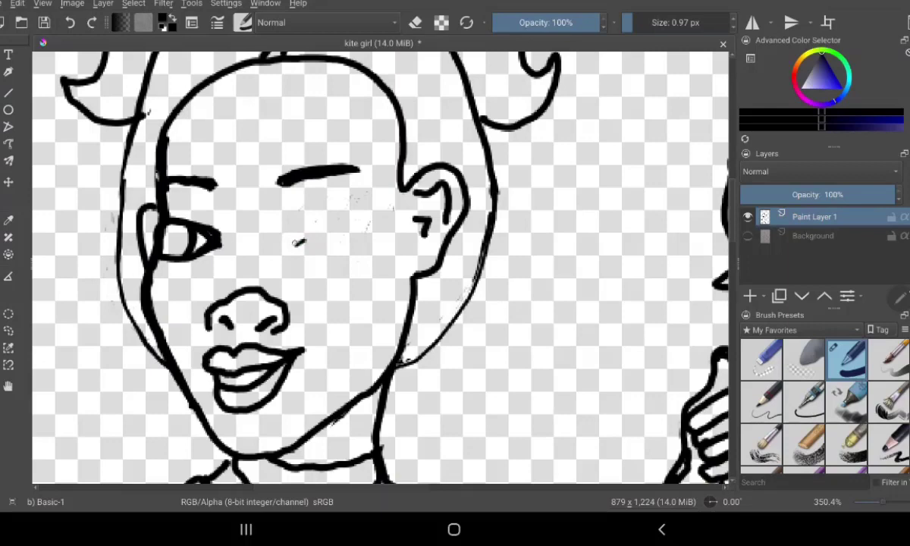
pyautogui.moveTo(300, 241); pyautogui.dragTo(362, 228)
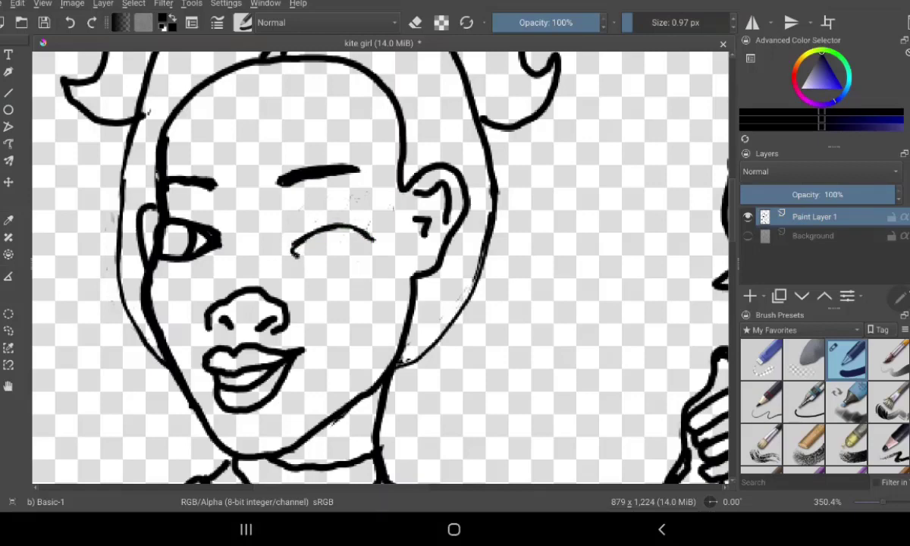
pyautogui.moveTo(294, 254); pyautogui.dragTo(332, 266)
pyautogui.moveTo(334, 267); pyautogui.dragTo(379, 245)
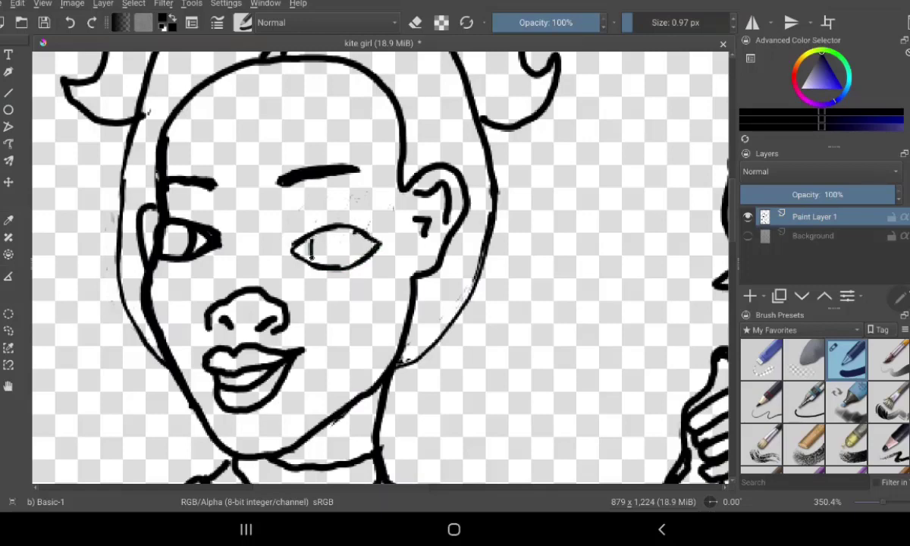
pyautogui.moveTo(310, 240); pyautogui.dragTo(311, 261)
pyautogui.moveTo(354, 230); pyautogui.dragTo(354, 254)
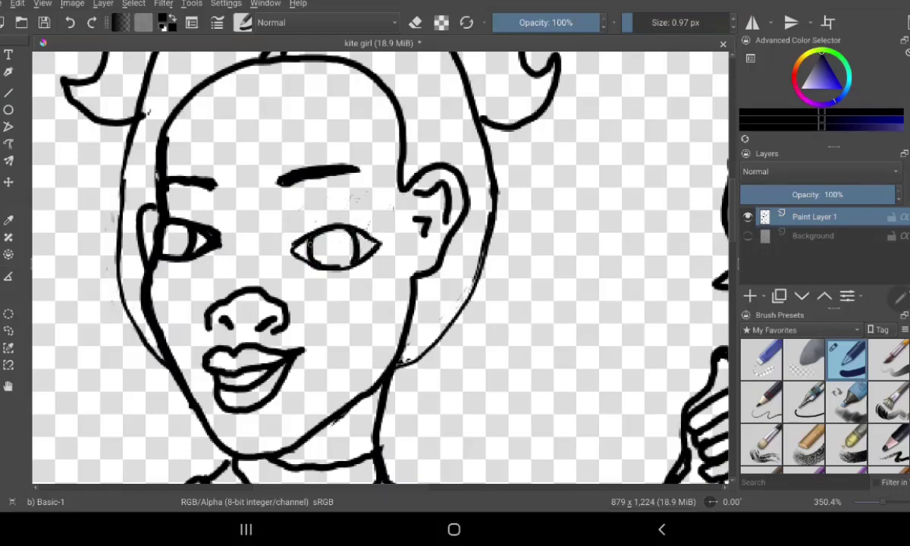
pyautogui.moveTo(366, 230)
pyautogui.mouseDown()
pyautogui.moveTo(372, 223)
pyautogui.moveTo(386, 235)
pyautogui.mouseUp()
# Erase the heavy dark left eye, including its outer corner.
pyautogui.click(414, 22)
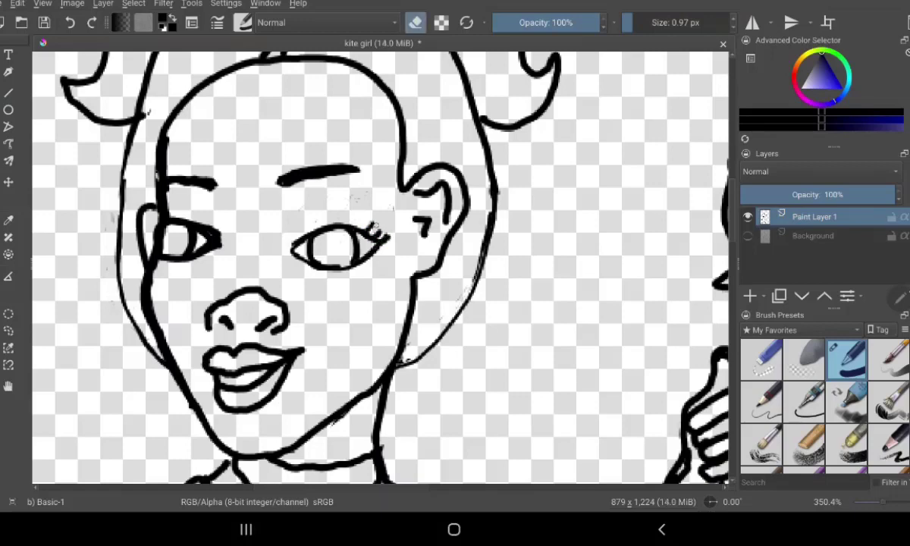
pyautogui.moveTo(206, 225)
pyautogui.mouseDown()
pyautogui.moveTo(199, 241)
pyautogui.moveTo(189, 227)
pyautogui.moveTo(173, 231)
pyautogui.moveTo(168, 206)
pyautogui.moveTo(155, 249)
pyautogui.moveTo(204, 239)
pyautogui.moveTo(191, 258)
pyautogui.moveTo(178, 244)
pyautogui.moveTo(197, 229)
pyautogui.moveTo(170, 249)
pyautogui.mouseUp()
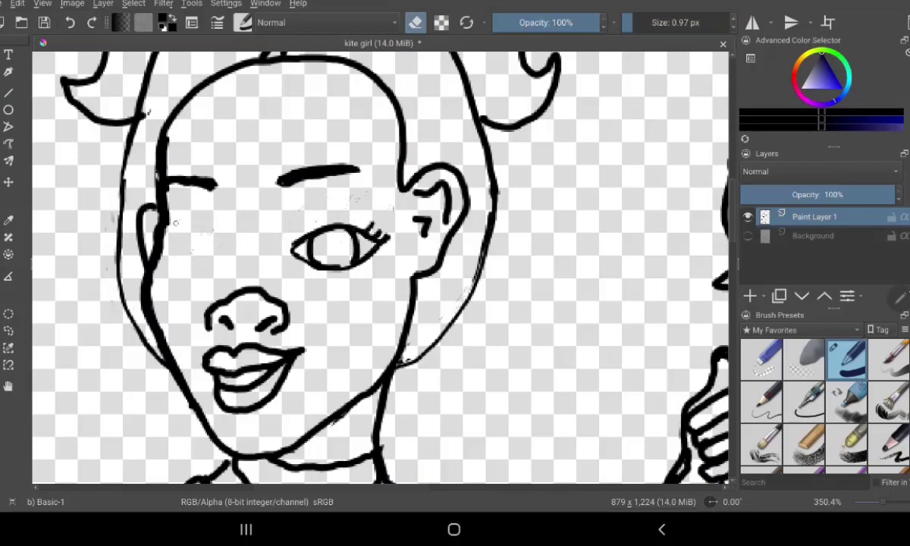
pyautogui.moveTo(173, 213); pyautogui.dragTo(168, 231)
# Redraw the left eye as an open almond outline with a round iris.
pyautogui.press('e')
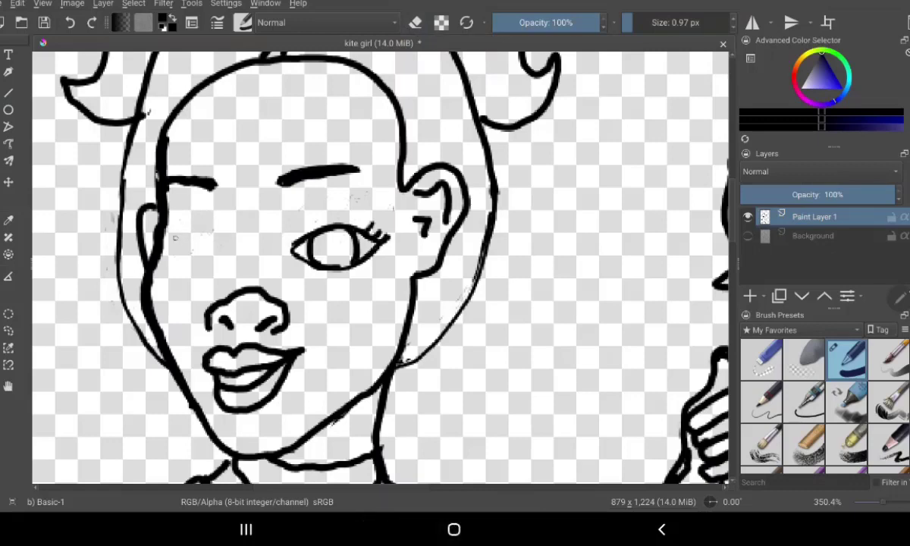
pyautogui.moveTo(171, 239)
pyautogui.mouseDown()
pyautogui.moveTo(201, 232)
pyautogui.moveTo(218, 243)
pyautogui.mouseUp()
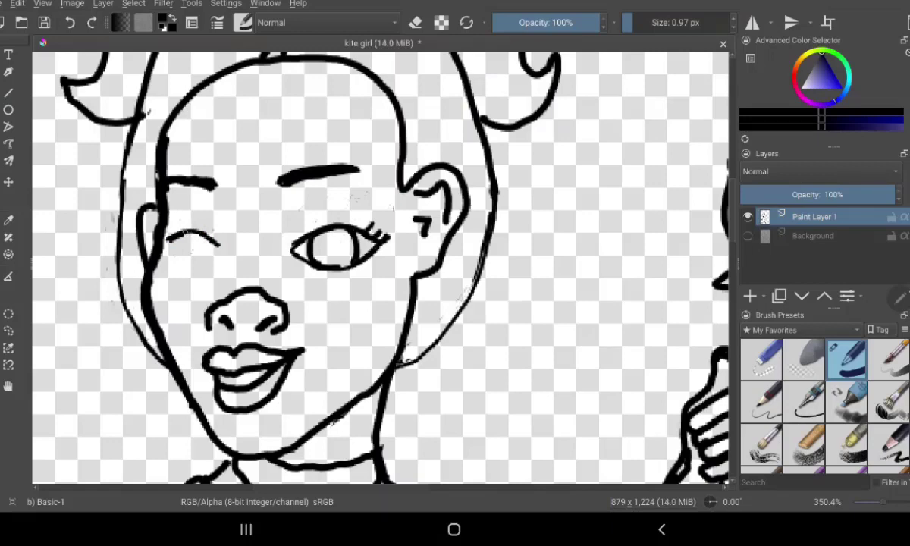
pyautogui.moveTo(159, 234)
pyautogui.mouseDown()
pyautogui.moveTo(171, 244)
pyautogui.moveTo(162, 256)
pyautogui.moveTo(209, 261)
pyautogui.moveTo(224, 251)
pyautogui.mouseUp()
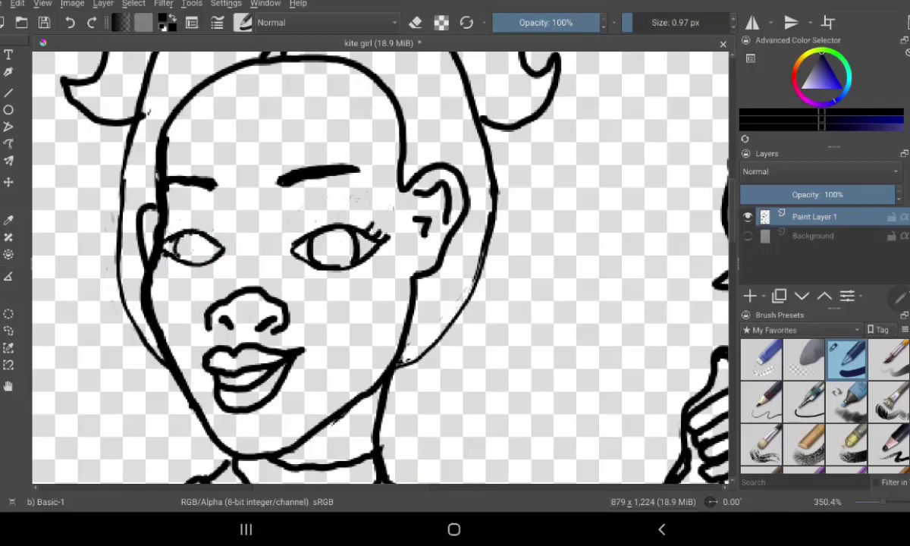
pyautogui.moveTo(179, 231)
pyautogui.mouseDown()
pyautogui.moveTo(181, 258)
pyautogui.moveTo(201, 260)
pyautogui.moveTo(194, 222)
pyautogui.moveTo(191, 249)
pyautogui.moveTo(165, 241)
pyautogui.moveTo(162, 222)
pyautogui.mouseUp()
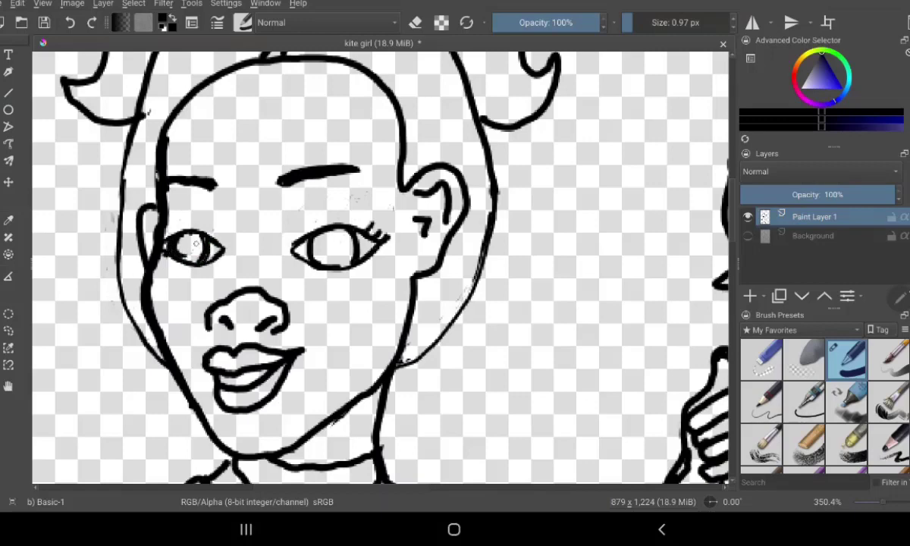
# Erase both thick eyebrows.
pyautogui.click(416, 22)
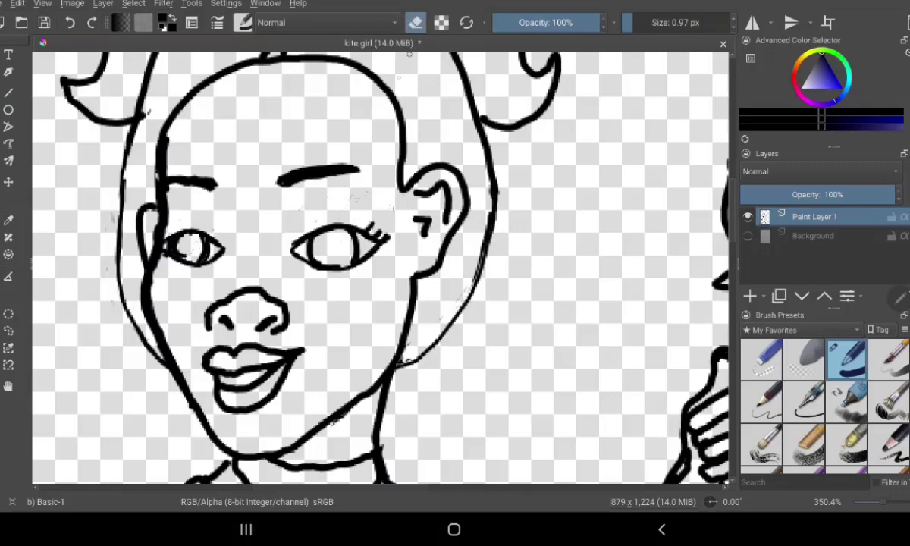
pyautogui.moveTo(322, 163)
pyautogui.mouseDown()
pyautogui.moveTo(276, 170)
pyautogui.moveTo(300, 160)
pyautogui.moveTo(325, 162)
pyautogui.moveTo(303, 168)
pyautogui.moveTo(339, 163)
pyautogui.moveTo(260, 168)
pyautogui.moveTo(351, 166)
pyautogui.mouseUp()
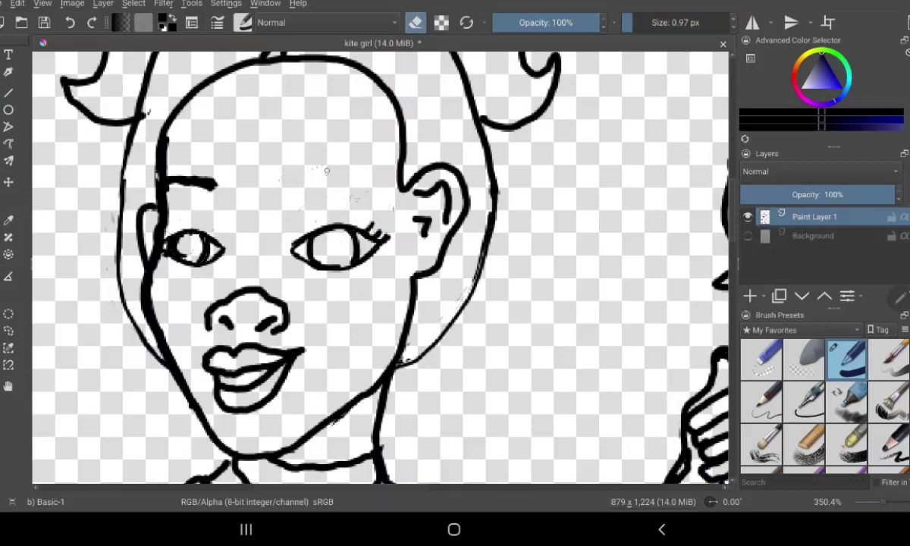
pyautogui.moveTo(199, 181)
pyautogui.mouseDown()
pyautogui.moveTo(218, 182)
pyautogui.moveTo(164, 173)
pyautogui.moveTo(172, 184)
pyautogui.moveTo(161, 146)
pyautogui.moveTo(172, 206)
pyautogui.mouseUp()
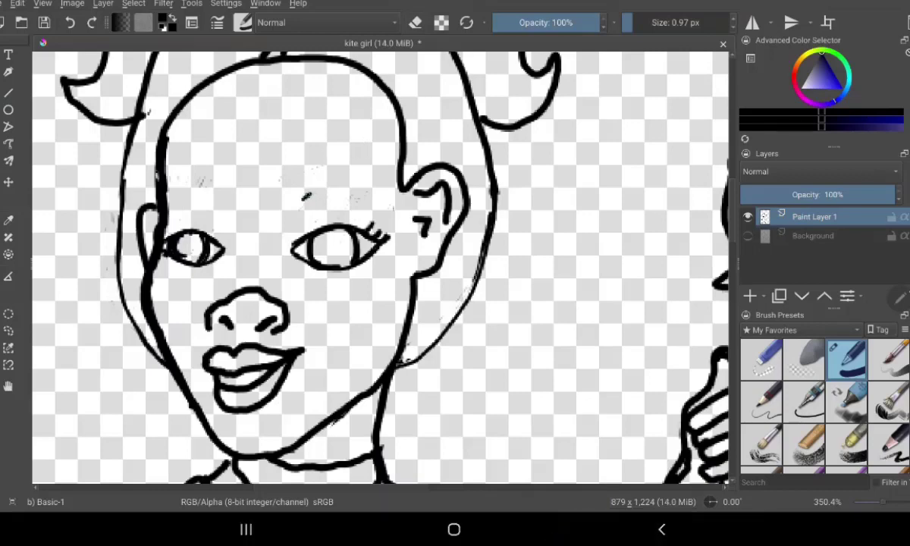
# Draw thin eyebrows above both eyes and a fine line along the upper-left head contour.
pyautogui.moveTo(292, 201)
pyautogui.mouseDown()
pyautogui.moveTo(317, 191)
pyautogui.moveTo(359, 199)
pyautogui.moveTo(292, 194)
pyautogui.moveTo(347, 194)
pyautogui.moveTo(324, 185)
pyautogui.moveTo(334, 187)
pyautogui.moveTo(315, 196)
pyautogui.mouseUp()
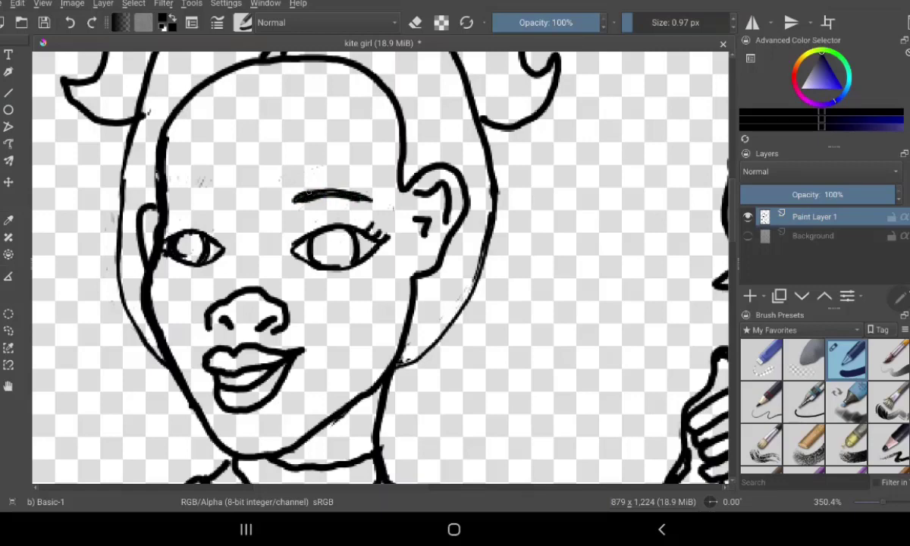
pyautogui.moveTo(195, 204)
pyautogui.mouseDown()
pyautogui.moveTo(213, 207)
pyautogui.moveTo(172, 211)
pyautogui.moveTo(199, 203)
pyautogui.mouseUp()
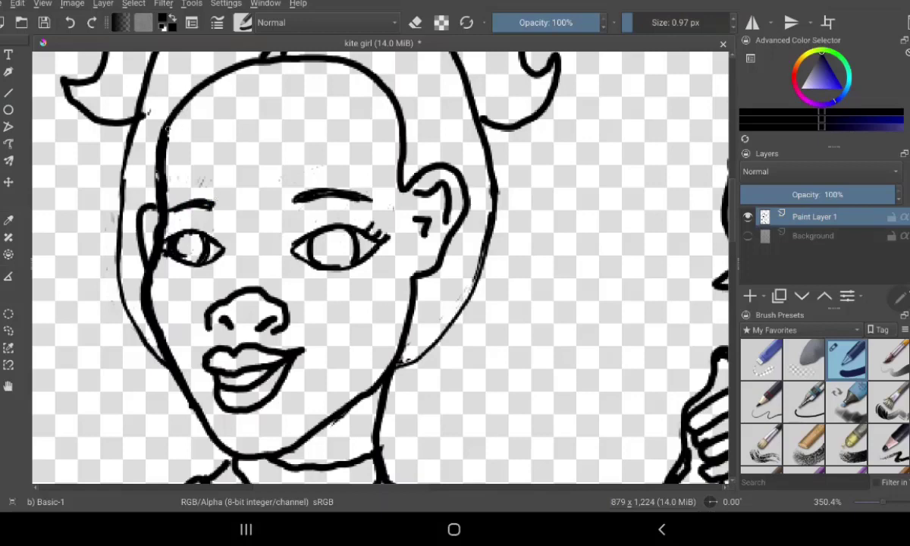
pyautogui.moveTo(168, 113)
pyautogui.mouseDown()
pyautogui.moveTo(246, 68)
pyautogui.moveTo(305, 64)
pyautogui.moveTo(395, 113)
pyautogui.mouseUp()
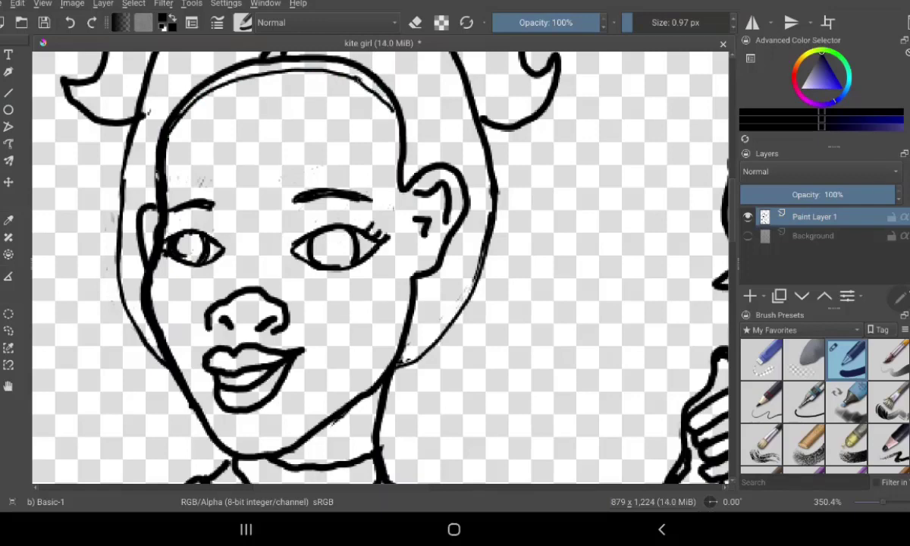
# Retrace the head outline's top-right and draw a new inner curve inside the ear.
pyautogui.moveTo(338, 74)
pyautogui.mouseDown()
pyautogui.moveTo(397, 136)
pyautogui.moveTo(403, 206)
pyautogui.moveTo(421, 209)
pyautogui.moveTo(447, 189)
pyautogui.mouseUp()
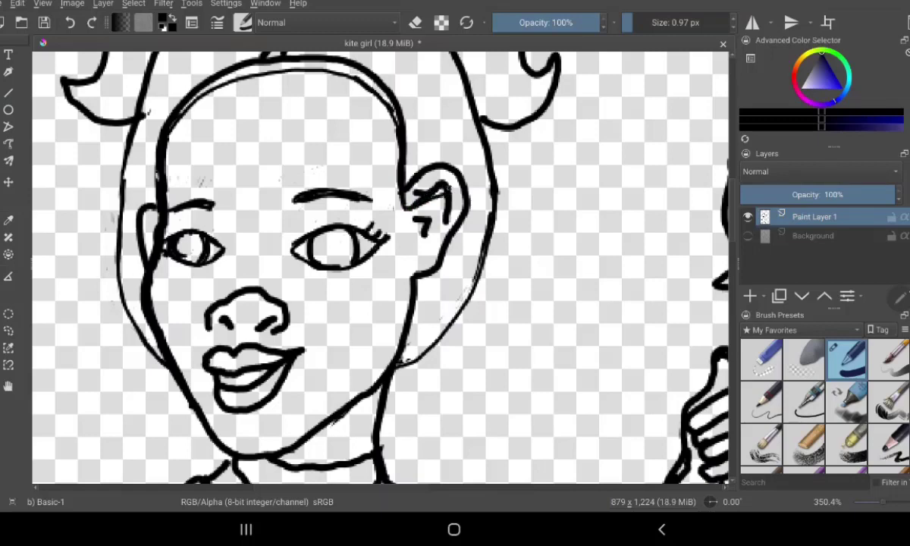
pyautogui.moveTo(434, 182)
pyautogui.mouseDown()
pyautogui.moveTo(449, 212)
pyautogui.moveTo(435, 212)
pyautogui.moveTo(412, 247)
pyautogui.moveTo(422, 279)
pyautogui.moveTo(391, 361)
pyautogui.mouseUp()
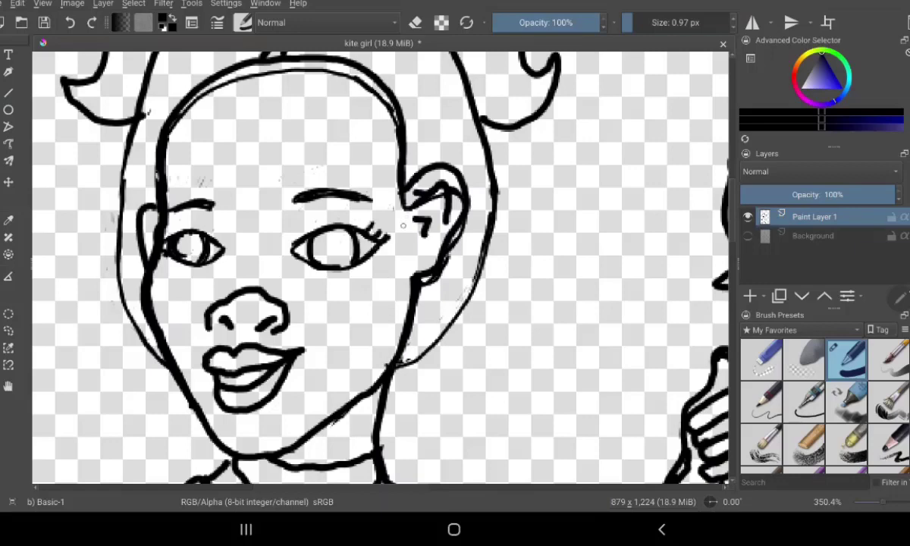
pyautogui.click(415, 22)
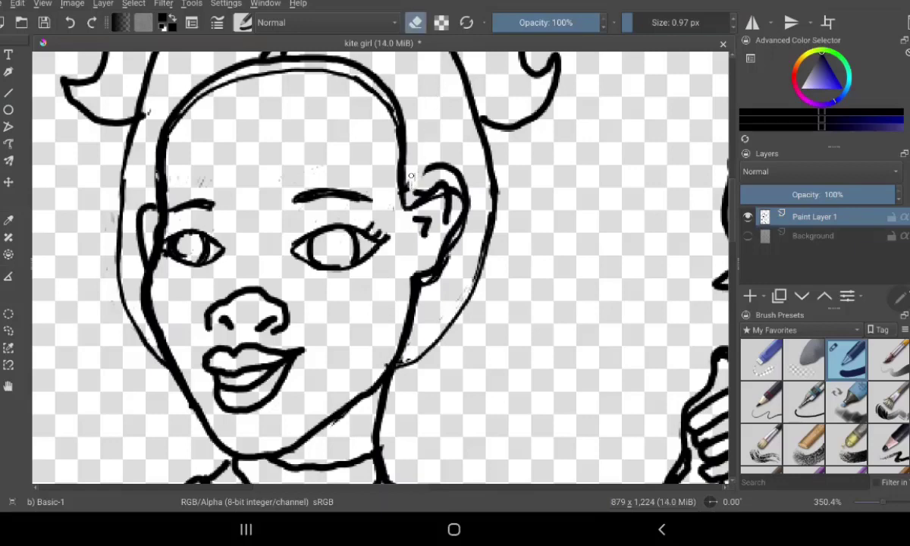
# Erase the ear's old inner lines, including its top stroke and where it meets the head.
pyautogui.moveTo(413, 191); pyautogui.dragTo(459, 169)
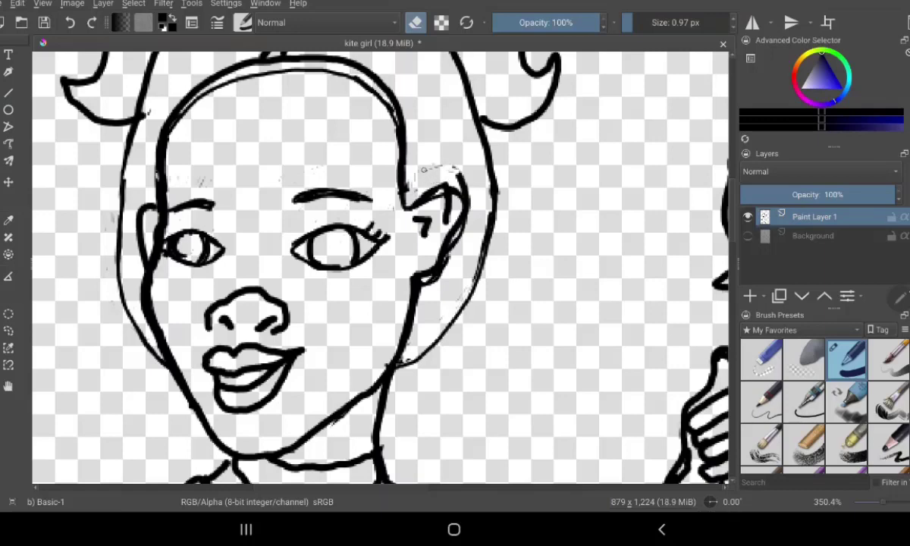
pyautogui.moveTo(423, 160); pyautogui.dragTo(451, 168)
pyautogui.moveTo(416, 185)
pyautogui.mouseDown()
pyautogui.moveTo(403, 188)
pyautogui.moveTo(431, 223)
pyautogui.moveTo(448, 199)
pyautogui.mouseUp()
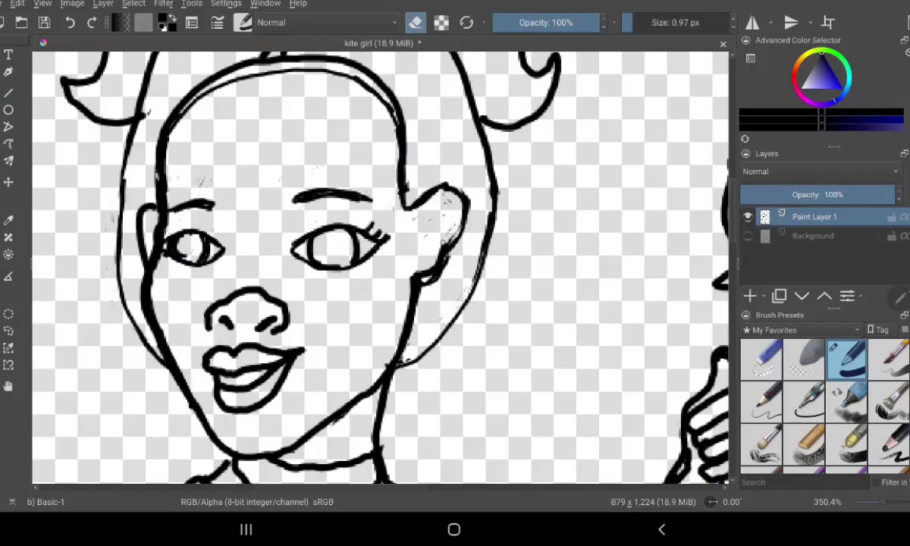
pyautogui.moveTo(444, 237); pyautogui.dragTo(431, 268)
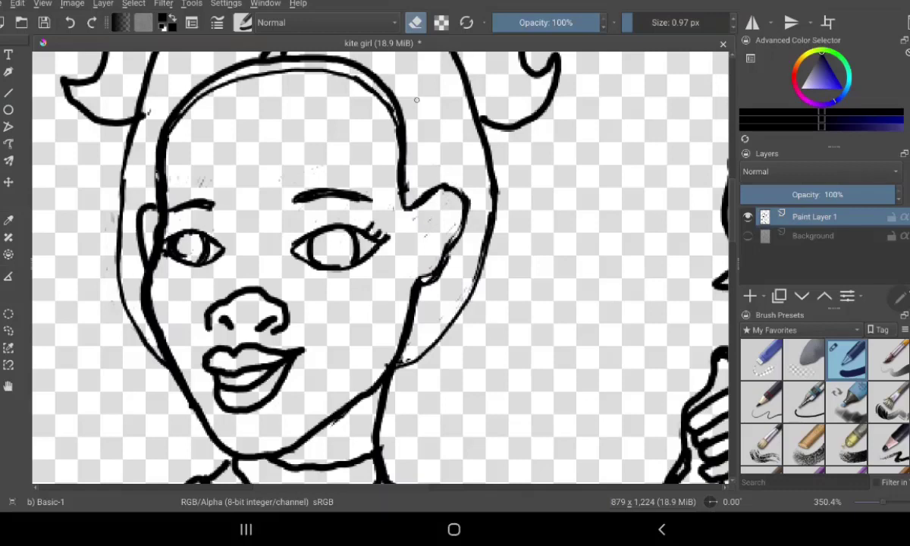
# Redraw the top-left head outline and erase stray marks along the top and right of the head.
pyautogui.moveTo(244, 61); pyautogui.dragTo(265, 53)
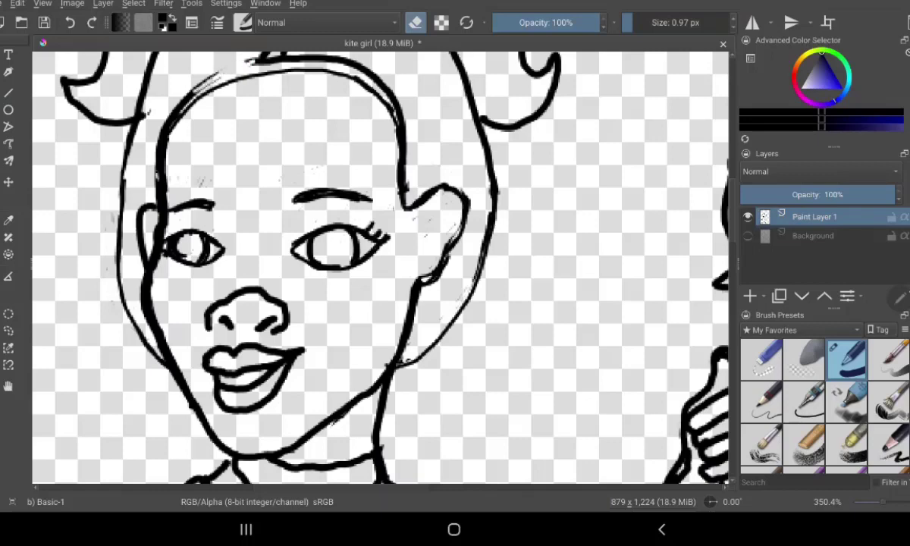
pyautogui.moveTo(220, 74); pyautogui.dragTo(152, 127)
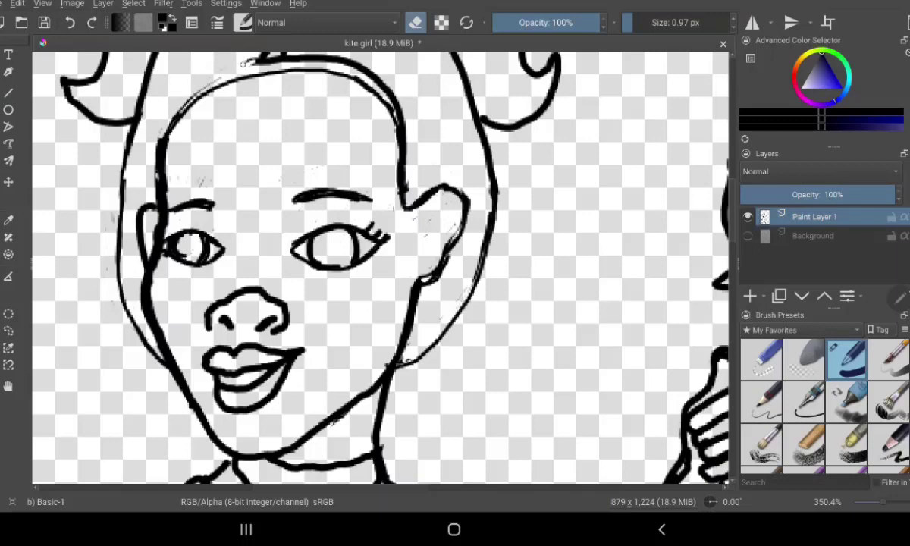
pyautogui.moveTo(203, 70); pyautogui.dragTo(253, 59)
pyautogui.moveTo(255, 65)
pyautogui.mouseDown()
pyautogui.moveTo(198, 78)
pyautogui.moveTo(208, 82)
pyautogui.mouseUp()
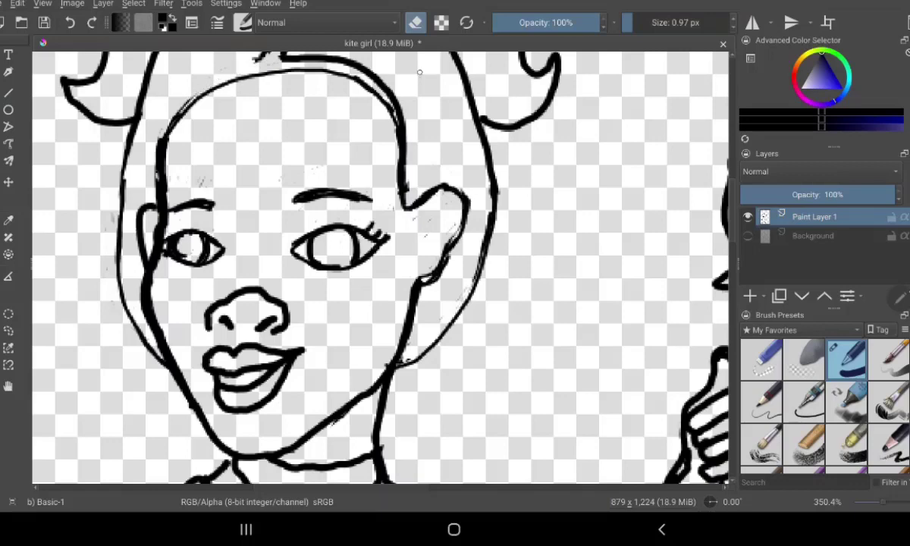
pyautogui.moveTo(365, 80); pyautogui.dragTo(388, 135)
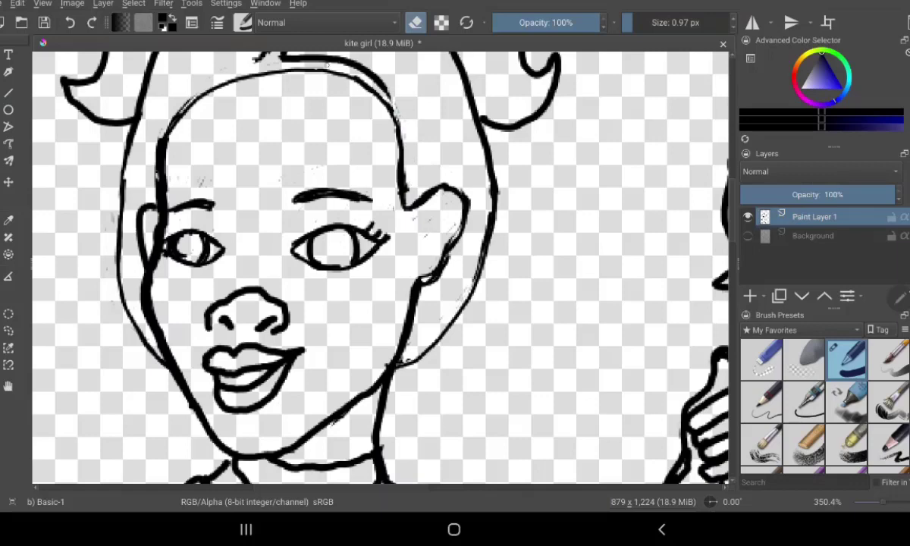
pyautogui.moveTo(326, 66)
pyautogui.mouseDown()
pyautogui.moveTo(265, 53)
pyautogui.moveTo(345, 61)
pyautogui.moveTo(288, 60)
pyautogui.moveTo(347, 65)
pyautogui.moveTo(338, 60)
pyautogui.moveTo(360, 85)
pyautogui.moveTo(346, 67)
pyautogui.moveTo(377, 73)
pyautogui.mouseUp()
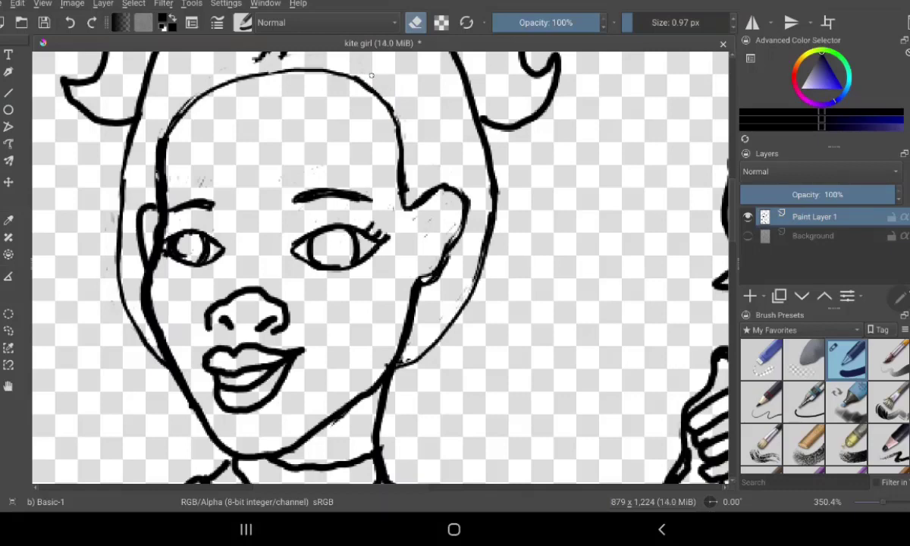
# Draw a hair tuft at the top of the head and trim its left stroke.
pyautogui.press('e')
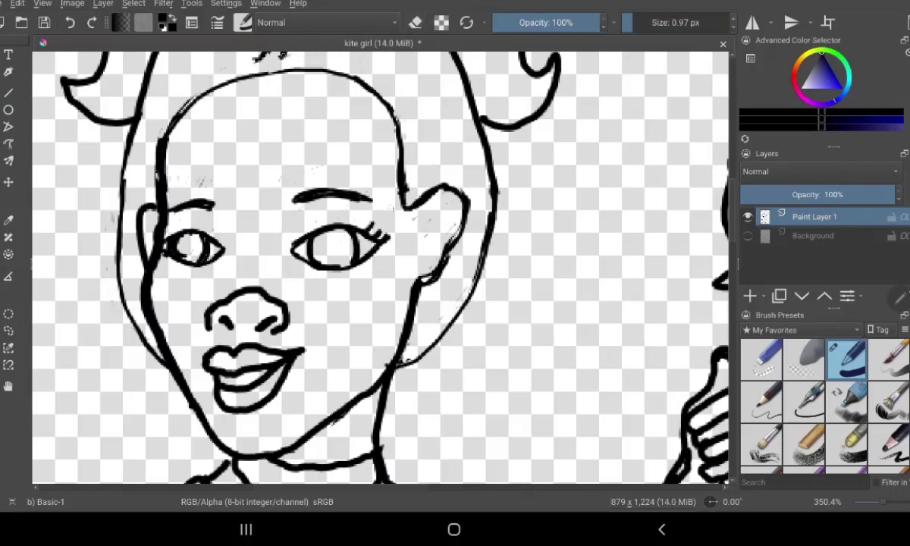
pyautogui.moveTo(281, 53)
pyautogui.mouseDown()
pyautogui.moveTo(284, 67)
pyautogui.moveTo(244, 70)
pyautogui.moveTo(259, 73)
pyautogui.mouseUp()
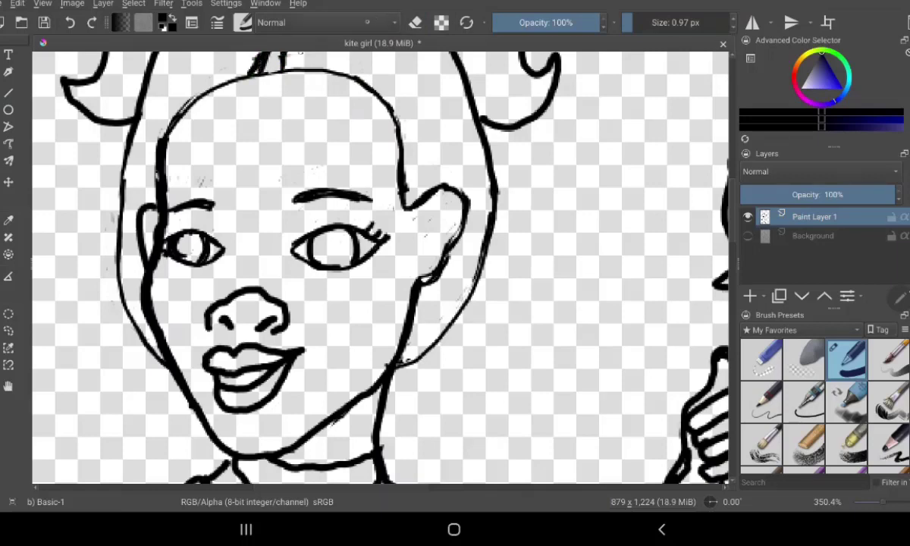
pyautogui.press('e')
pyautogui.moveTo(256, 51); pyautogui.dragTo(252, 74)
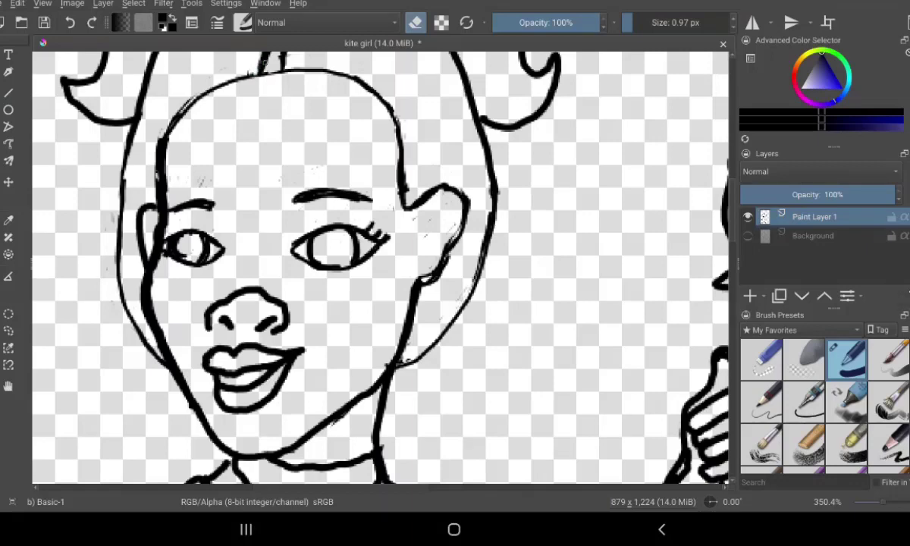
# Ink the right jaw and cheek outlines and a curve inside the ear.
pyautogui.press('e')
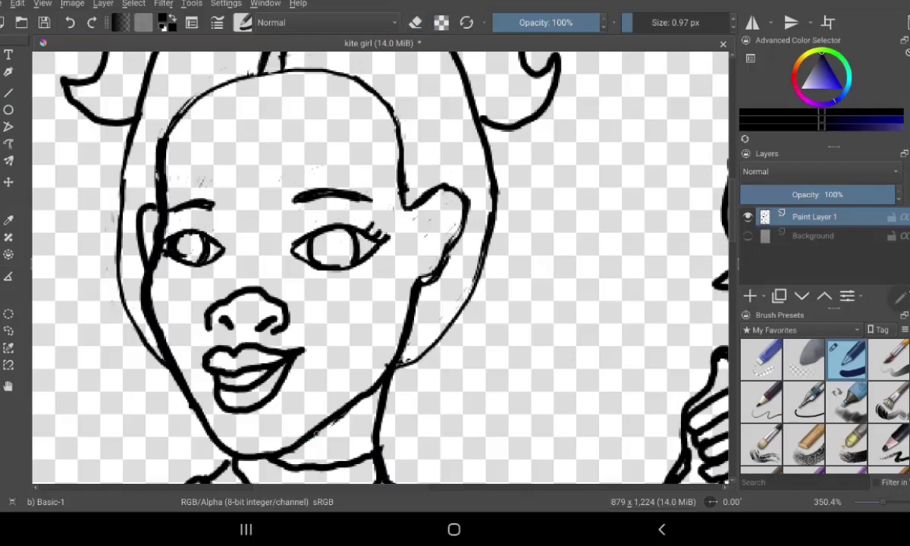
pyautogui.moveTo(324, 394); pyautogui.dragTo(352, 375)
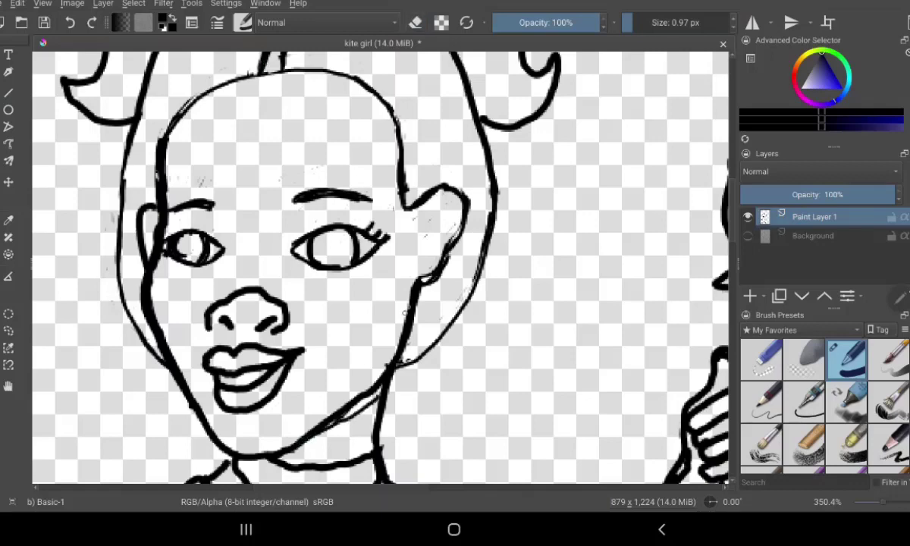
pyautogui.moveTo(423, 284); pyautogui.dragTo(413, 352)
pyautogui.moveTo(421, 299); pyautogui.dragTo(411, 360)
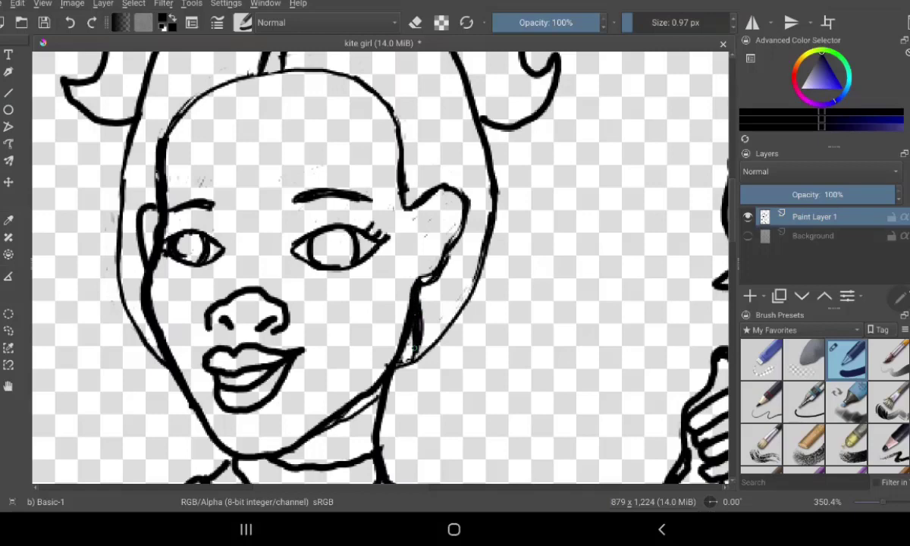
pyautogui.moveTo(391, 324)
pyautogui.mouseDown()
pyautogui.moveTo(371, 367)
pyautogui.moveTo(303, 402)
pyautogui.moveTo(379, 351)
pyautogui.moveTo(390, 324)
pyautogui.moveTo(365, 363)
pyautogui.moveTo(394, 300)
pyautogui.mouseUp()
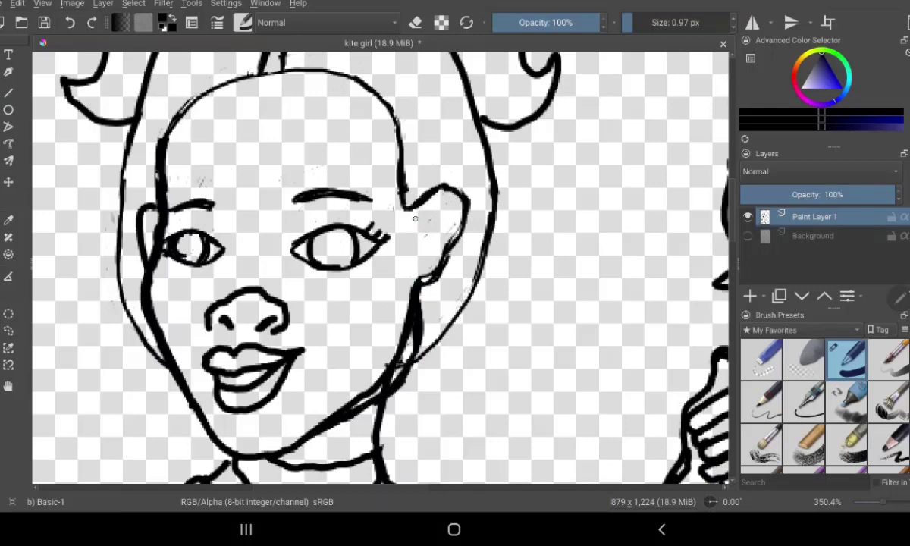
pyautogui.moveTo(414, 218)
pyautogui.mouseDown()
pyautogui.moveTo(438, 208)
pyautogui.moveTo(447, 244)
pyautogui.moveTo(417, 261)
pyautogui.mouseUp()
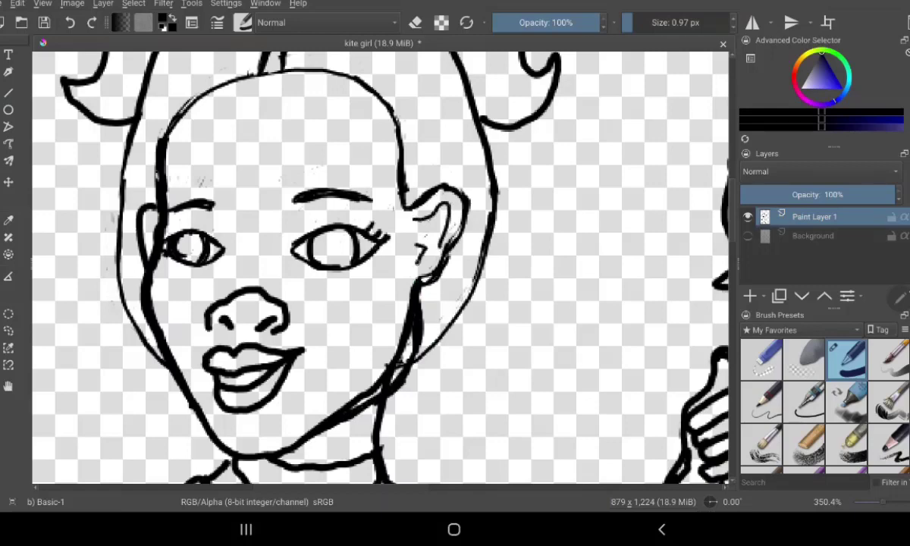
# Erase to thin the thick right jaw line and remove faint stray marks below it.
pyautogui.press('e')
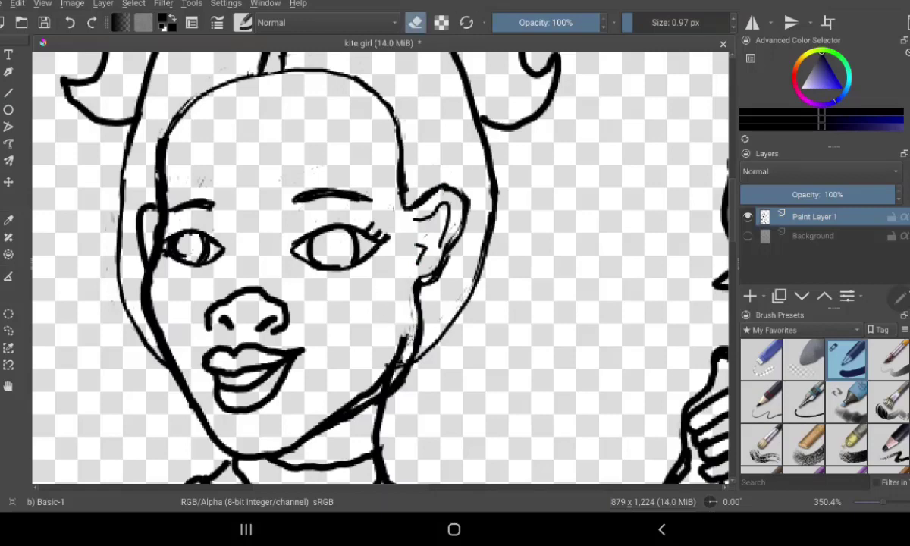
pyautogui.moveTo(407, 302)
pyautogui.mouseDown()
pyautogui.moveTo(407, 332)
pyautogui.moveTo(373, 384)
pyautogui.moveTo(337, 402)
pyautogui.moveTo(341, 372)
pyautogui.moveTo(334, 379)
pyautogui.moveTo(373, 351)
pyautogui.moveTo(362, 342)
pyautogui.moveTo(311, 391)
pyautogui.moveTo(357, 356)
pyautogui.moveTo(400, 357)
pyautogui.moveTo(294, 401)
pyautogui.moveTo(315, 424)
pyautogui.mouseUp()
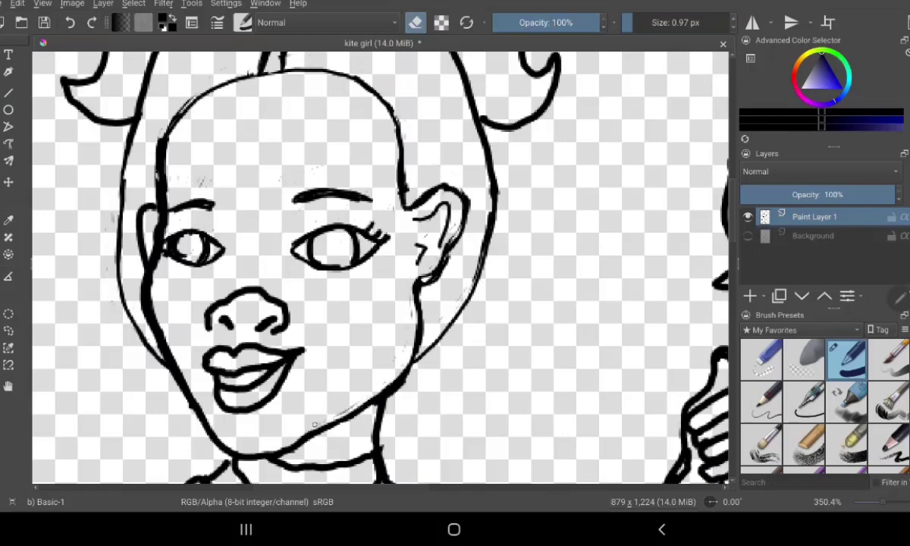
pyautogui.moveTo(396, 388)
pyautogui.mouseDown()
pyautogui.moveTo(375, 361)
pyautogui.moveTo(404, 383)
pyautogui.moveTo(365, 371)
pyautogui.moveTo(351, 386)
pyautogui.mouseUp()
# Thin the heavy left face outline from beside the ear down to the chin.
pyautogui.press('e')
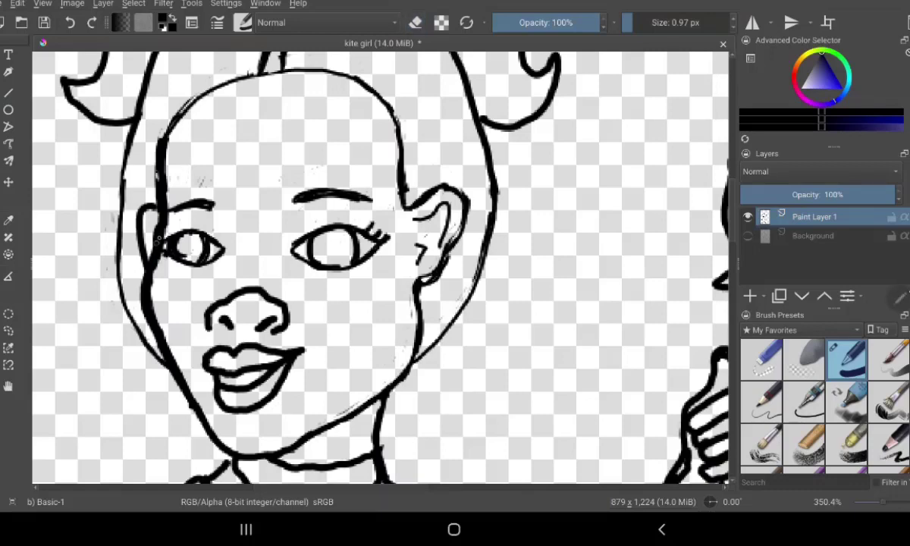
pyautogui.moveTo(152, 227); pyautogui.dragTo(157, 266)
pyautogui.press('e')
pyautogui.moveTo(146, 226)
pyautogui.mouseDown()
pyautogui.moveTo(145, 215)
pyautogui.moveTo(145, 304)
pyautogui.moveTo(169, 343)
pyautogui.mouseUp()
pyautogui.moveTo(140, 292); pyautogui.dragTo(171, 355)
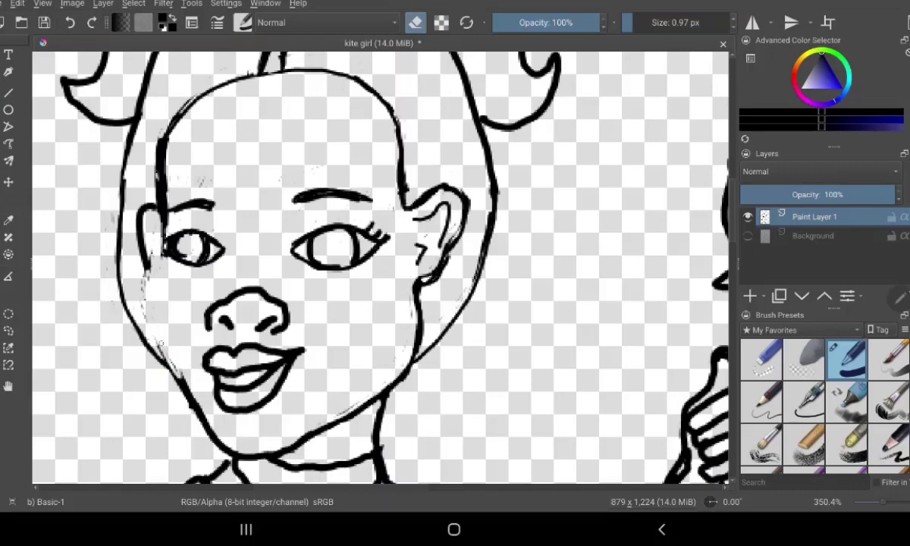
pyautogui.moveTo(151, 322); pyautogui.dragTo(180, 384)
pyautogui.moveTo(174, 351); pyautogui.dragTo(184, 383)
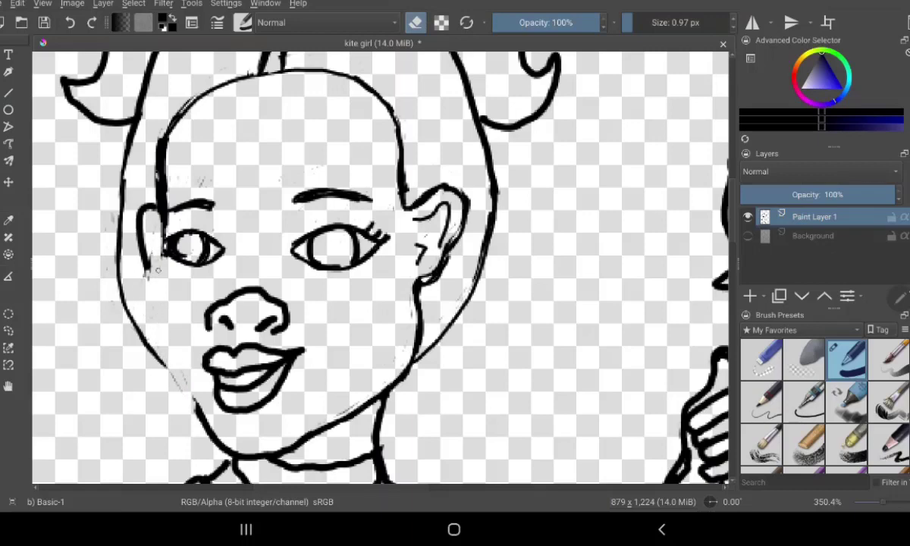
pyautogui.moveTo(151, 290); pyautogui.dragTo(147, 273)
# Redraw the left jaw and cheek outline with thin, clean strokes.
pyautogui.press('e')
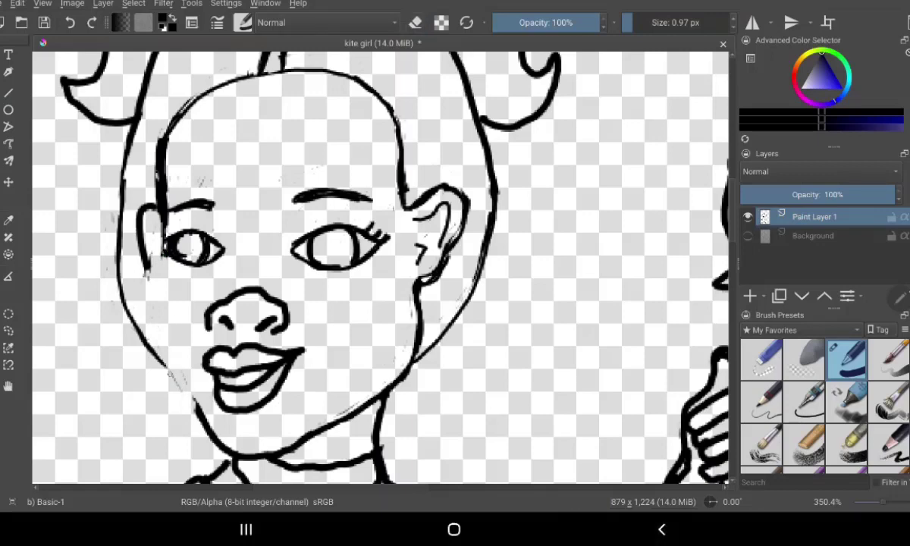
pyautogui.moveTo(155, 346)
pyautogui.mouseDown()
pyautogui.moveTo(190, 390)
pyautogui.moveTo(144, 326)
pyautogui.moveTo(158, 350)
pyautogui.mouseUp()
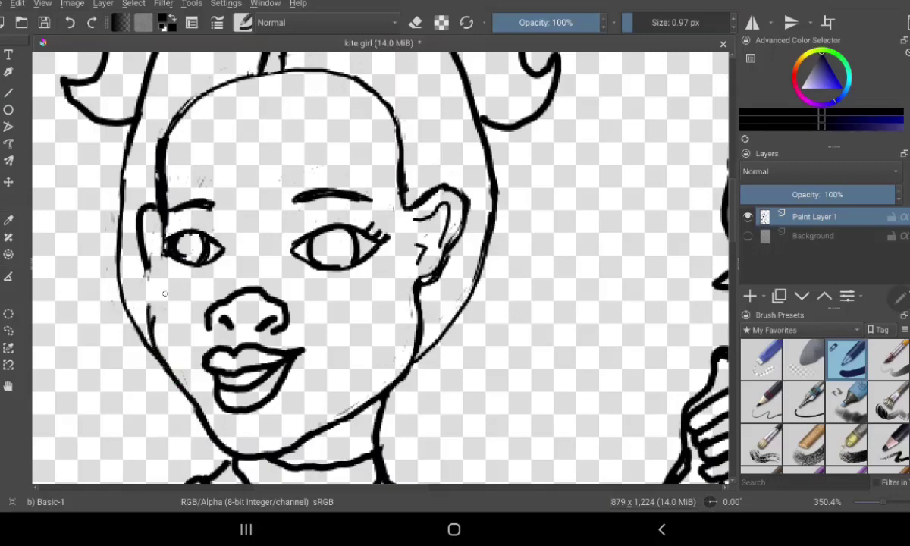
pyautogui.moveTo(161, 371)
pyautogui.mouseDown()
pyautogui.moveTo(200, 407)
pyautogui.moveTo(144, 335)
pyautogui.mouseUp()
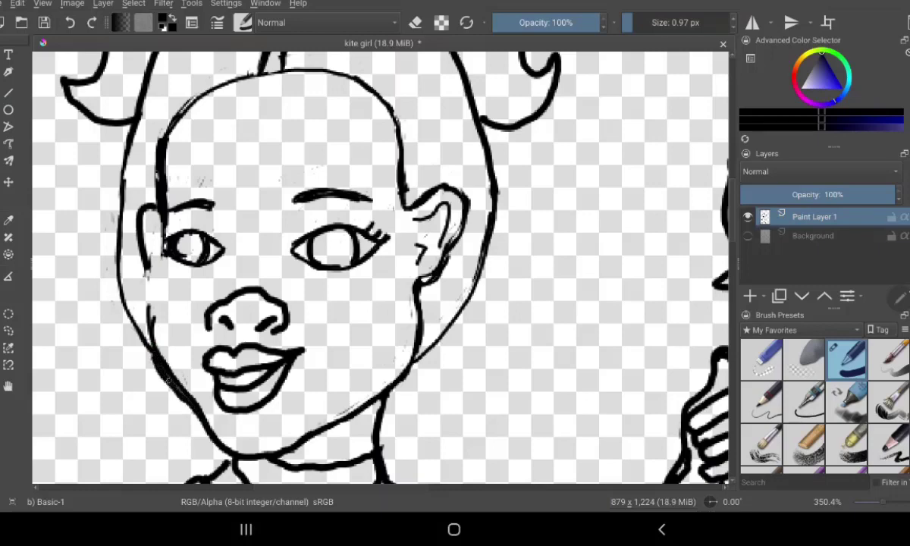
pyautogui.moveTo(149, 347)
pyautogui.mouseDown()
pyautogui.moveTo(135, 307)
pyautogui.moveTo(147, 299)
pyautogui.mouseUp()
pyautogui.moveTo(151, 232); pyautogui.dragTo(142, 299)
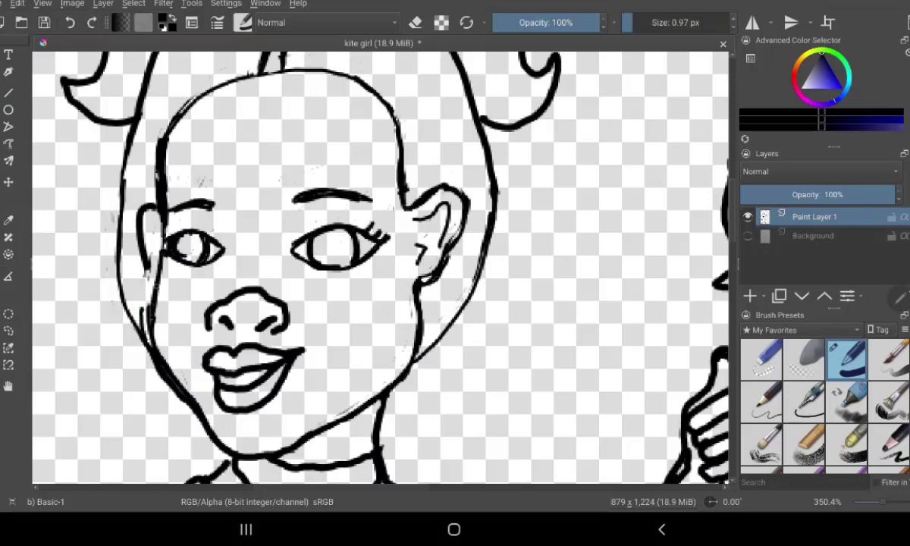
pyautogui.moveTo(150, 260); pyautogui.dragTo(140, 341)
# Erase the faint stray strokes left of the left cheek.
pyautogui.press('e')
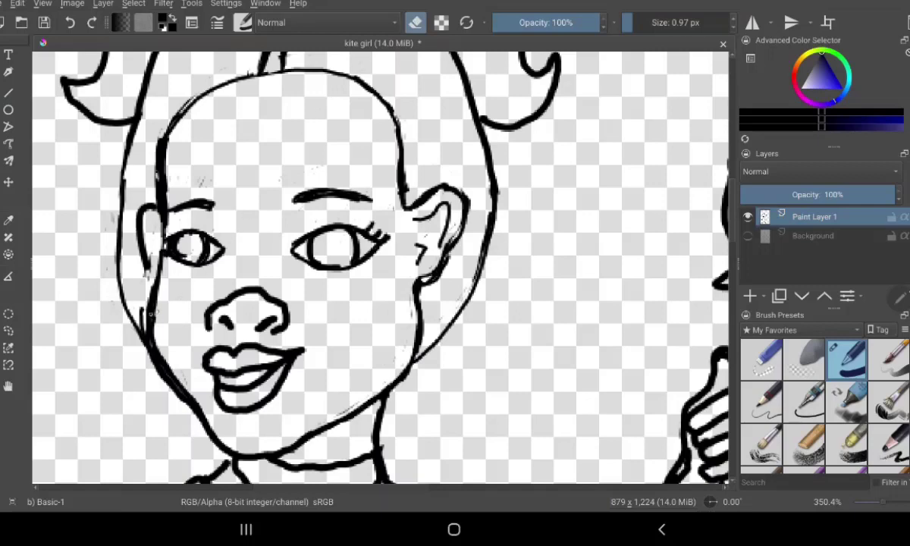
pyautogui.moveTo(141, 303); pyautogui.dragTo(133, 312)
pyautogui.moveTo(147, 273)
pyautogui.mouseDown()
pyautogui.moveTo(150, 334)
pyautogui.moveTo(145, 324)
pyautogui.moveTo(195, 402)
pyautogui.mouseUp()
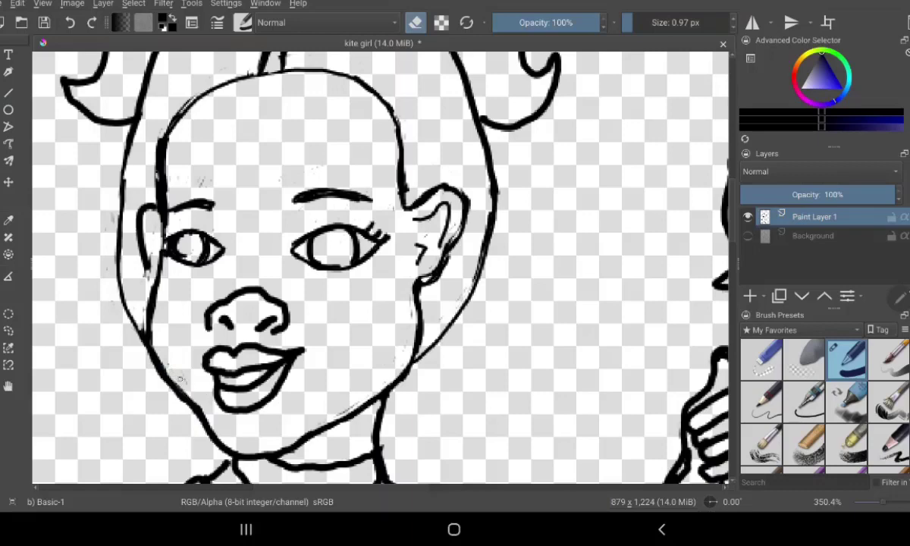
pyautogui.moveTo(135, 289); pyautogui.dragTo(137, 318)
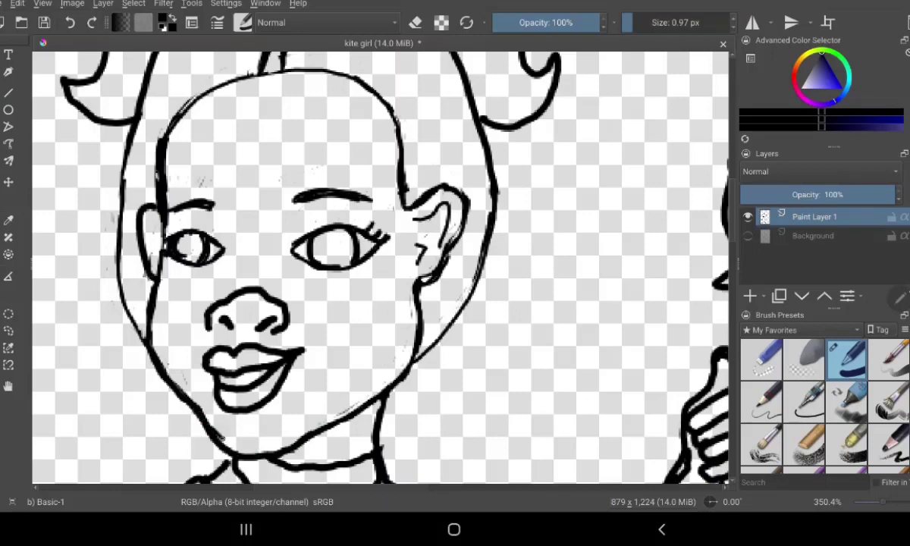
# Stroke in the chin-to-jaw line, then erase the sketchy hatching on jaw and neck.
pyautogui.moveTo(224, 446)
pyautogui.mouseDown()
pyautogui.moveTo(263, 448)
pyautogui.moveTo(299, 431)
pyautogui.mouseUp()
pyautogui.moveTo(243, 447); pyautogui.dragTo(382, 387)
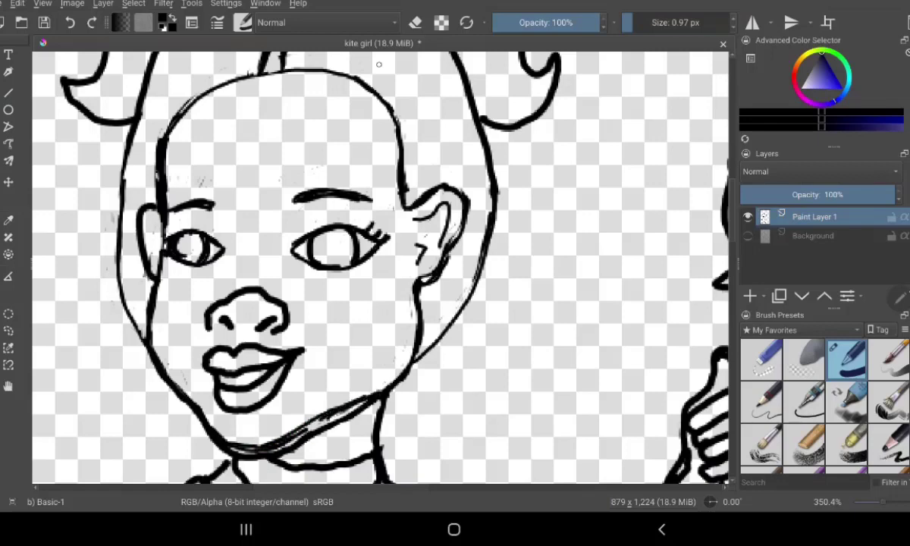
pyautogui.press('e')
pyautogui.moveTo(329, 421)
pyautogui.mouseDown()
pyautogui.moveTo(291, 439)
pyautogui.moveTo(337, 379)
pyautogui.moveTo(362, 407)
pyautogui.mouseUp()
pyautogui.moveTo(354, 373)
pyautogui.mouseDown()
pyautogui.moveTo(292, 414)
pyautogui.moveTo(307, 409)
pyautogui.moveTo(288, 452)
pyautogui.mouseUp()
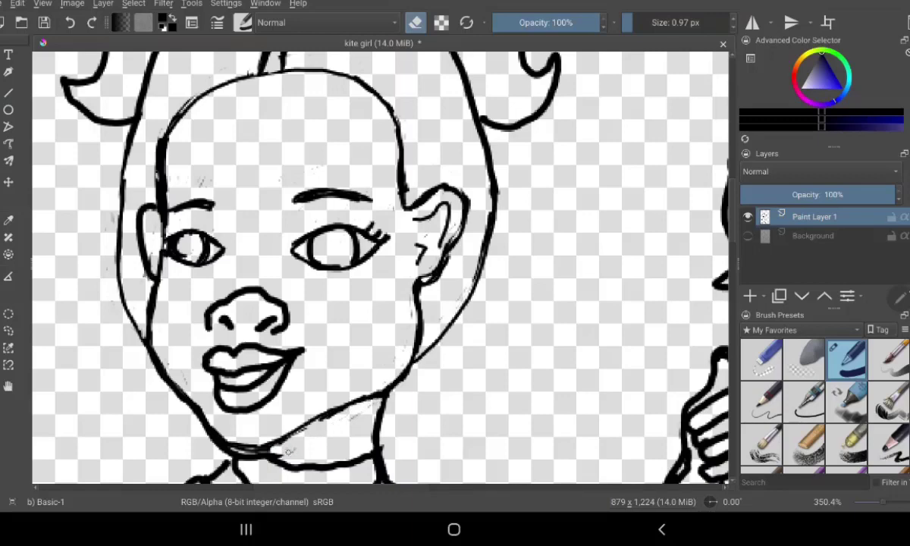
pyautogui.moveTo(311, 401); pyautogui.dragTo(346, 421)
pyautogui.moveTo(221, 448)
pyautogui.mouseDown()
pyautogui.moveTo(254, 453)
pyautogui.moveTo(252, 463)
pyautogui.moveTo(227, 453)
pyautogui.mouseUp()
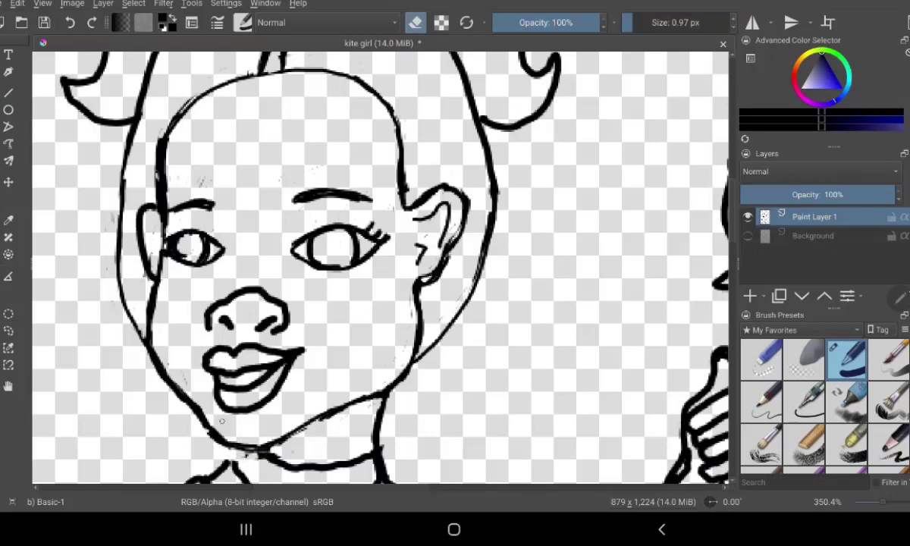
# Scroll down and erase the stray marks left of the chin line.
pyautogui.scroll(-2, 221, 421)
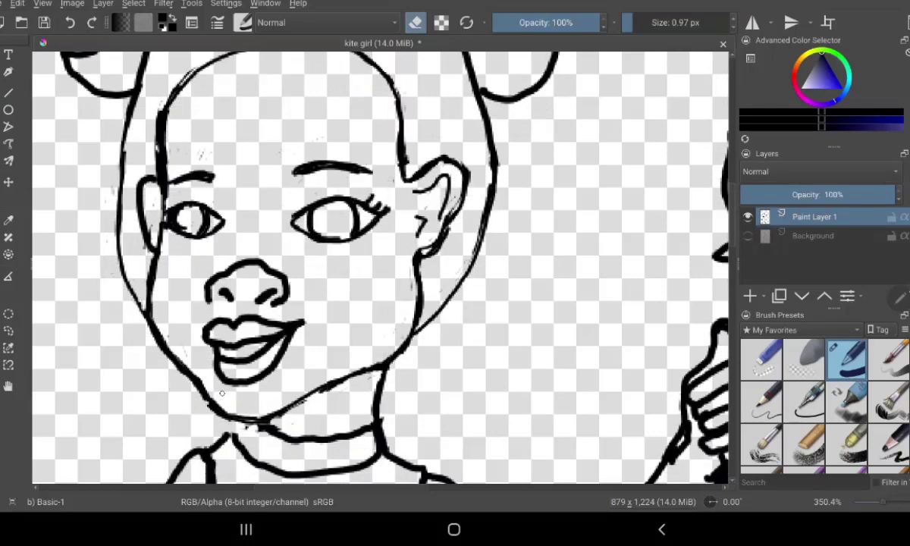
pyautogui.scroll(-1, 221, 379)
pyautogui.scroll(-1, 222, 335)
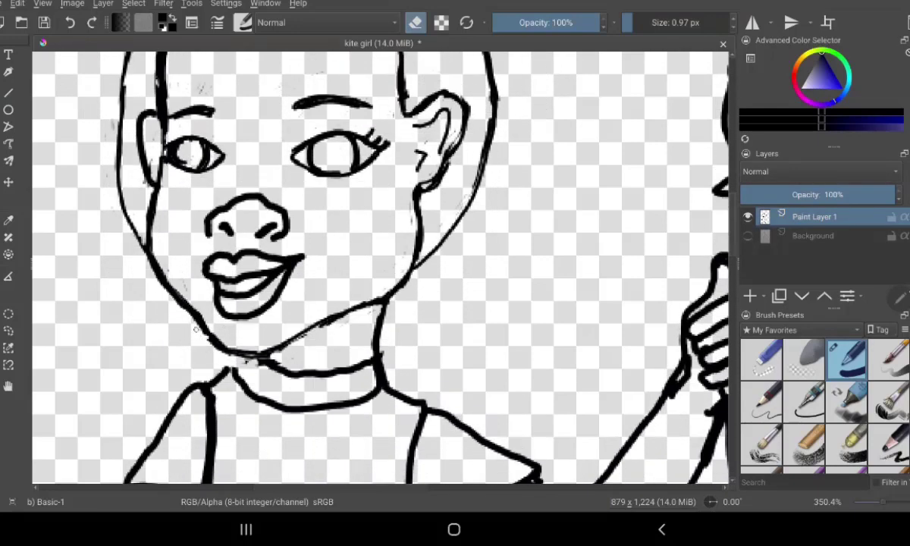
pyautogui.moveTo(186, 309)
pyautogui.mouseDown()
pyautogui.moveTo(206, 335)
pyautogui.moveTo(248, 357)
pyautogui.mouseUp()
# Join the left neck line to the chin and retrace the jawline up to the ear.
pyautogui.press('e')
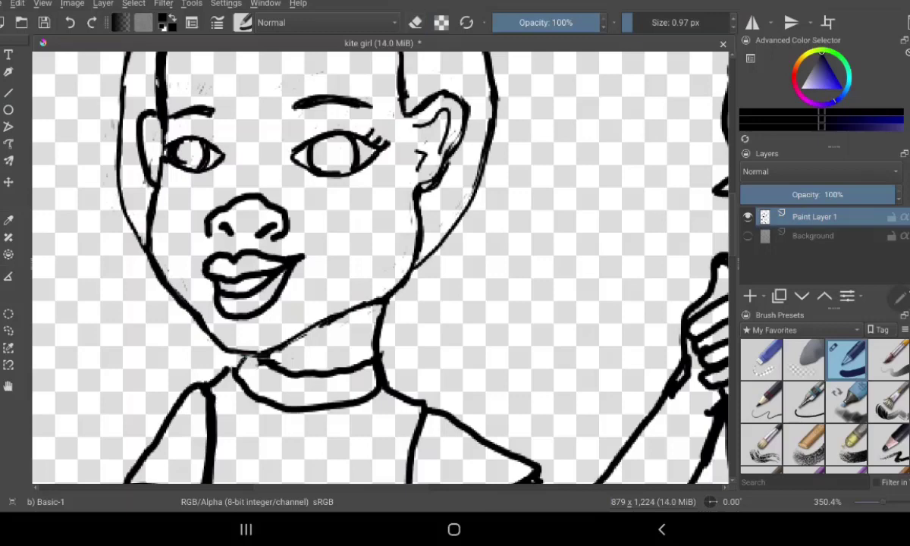
pyautogui.moveTo(229, 370); pyautogui.dragTo(243, 356)
pyautogui.moveTo(216, 334)
pyautogui.mouseDown()
pyautogui.moveTo(275, 348)
pyautogui.moveTo(356, 310)
pyautogui.mouseUp()
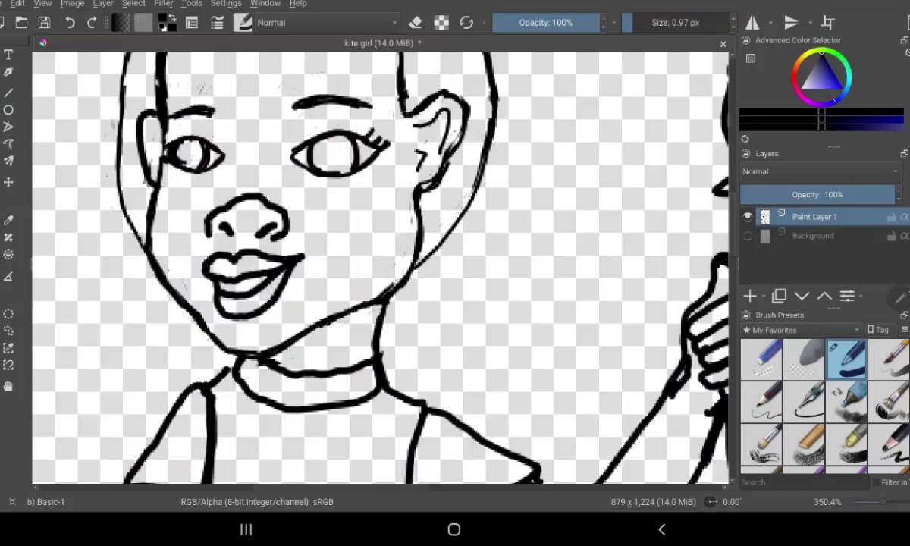
pyautogui.moveTo(379, 299); pyautogui.dragTo(414, 263)
pyautogui.moveTo(383, 300); pyautogui.dragTo(294, 340)
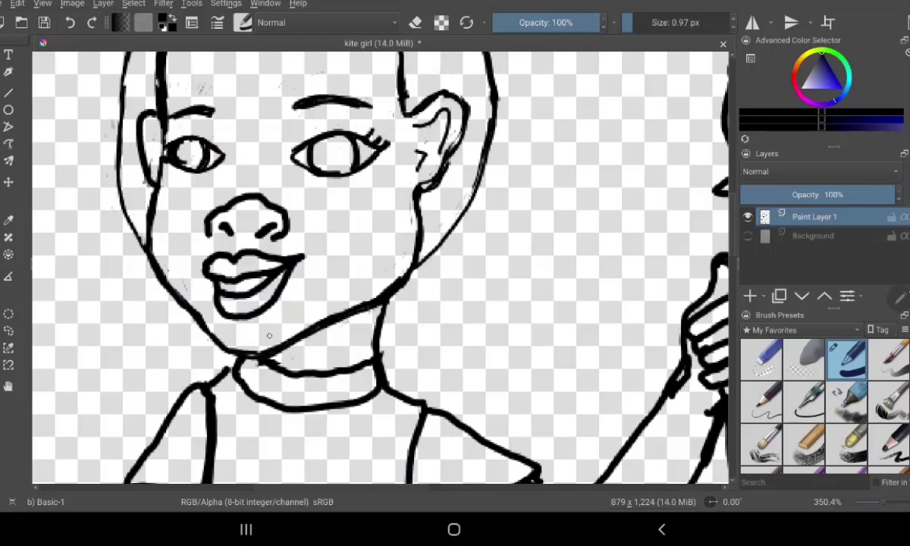
# Zoom out and straighten the view to 0° rotation, centring the whole kite girl.
pyautogui.scroll(-5, 379, 265)
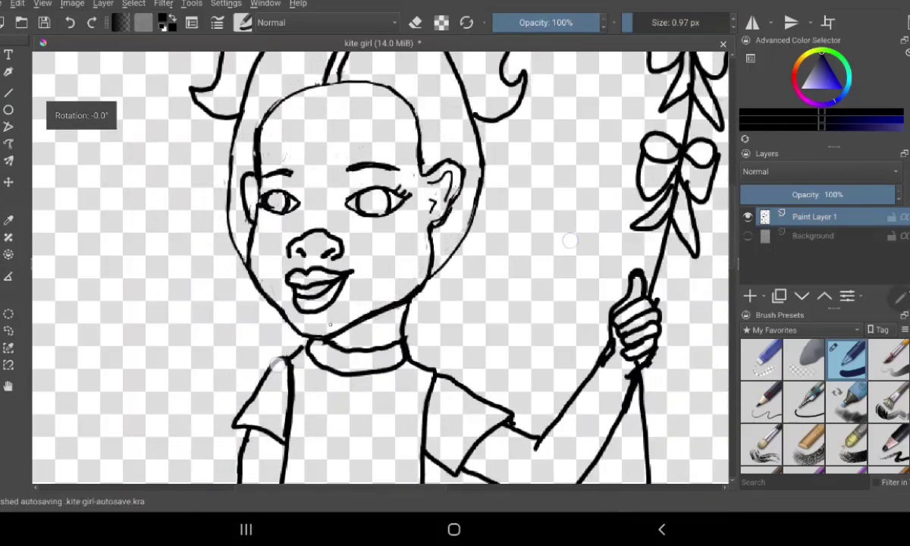
pyautogui.scroll(-3, 566, 260)
pyautogui.scroll(-2, 560, 260)
pyautogui.scroll(-2, 553, 260)
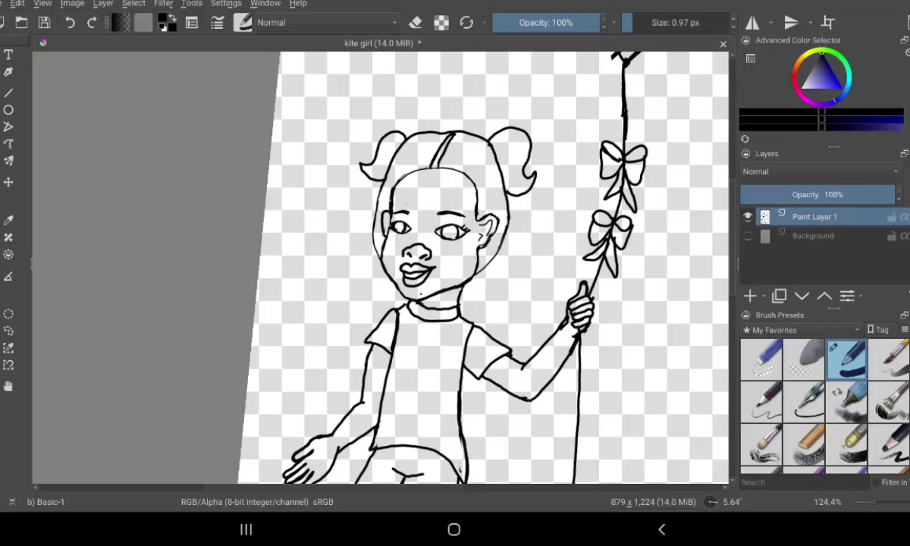
pyautogui.moveTo(507, 441); pyautogui.dragTo(422, 355)
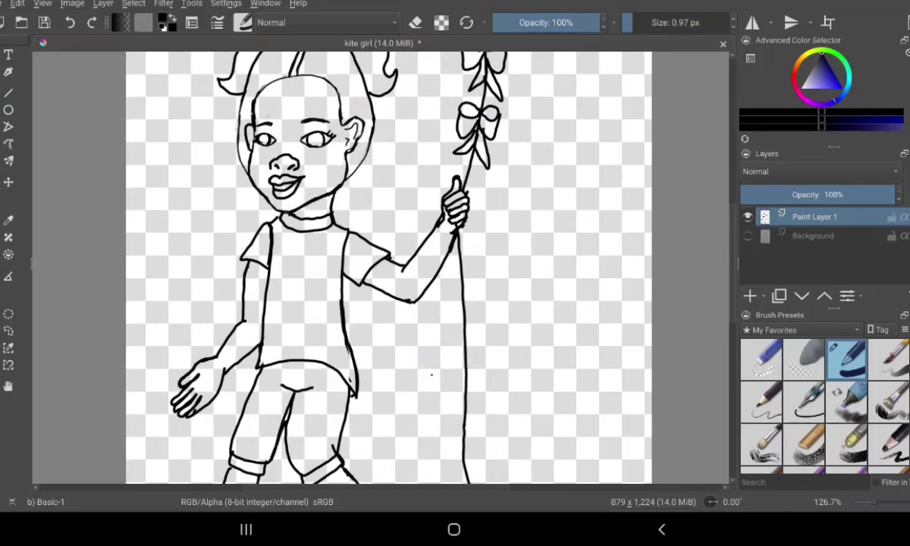